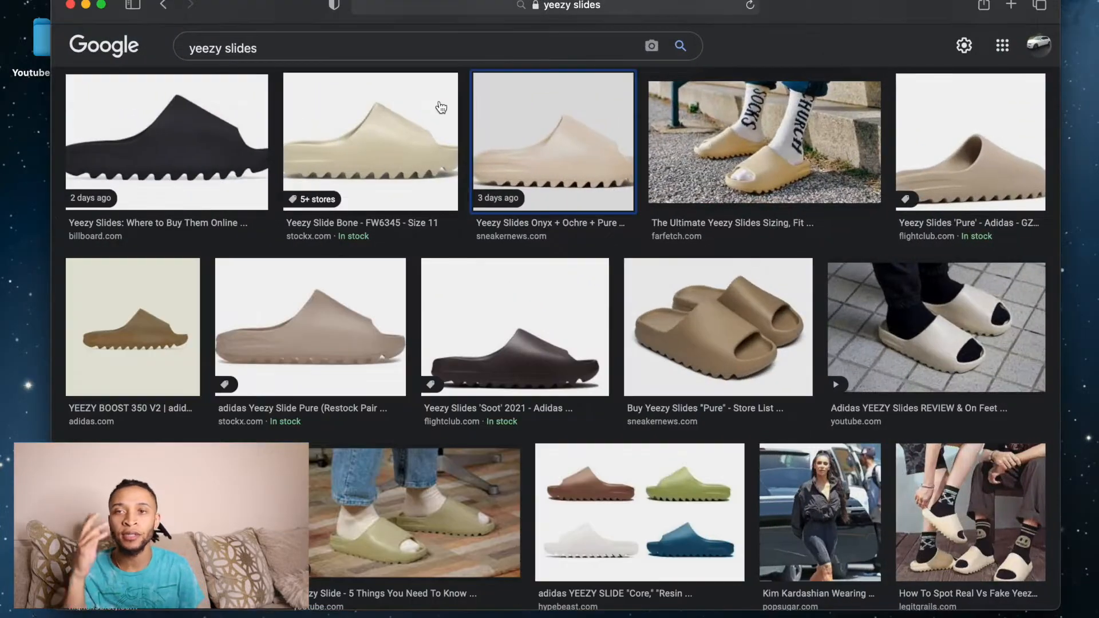
Browse the yeezy slides image results, previewing the beige Sneaker News slide and the black Billboard slide
{"action": "scroll", "coordinate": [771, 286], "scroll_direction": "up", "scroll_amount": 5}
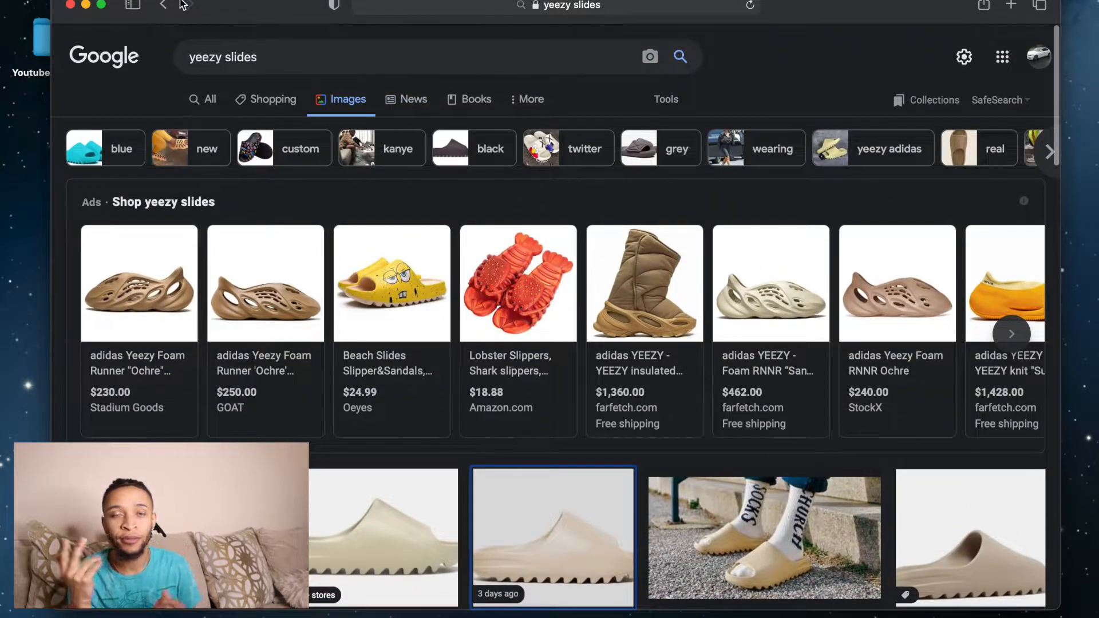
{"action": "scroll", "coordinate": [560, 429], "scroll_direction": "down", "scroll_amount": 3}
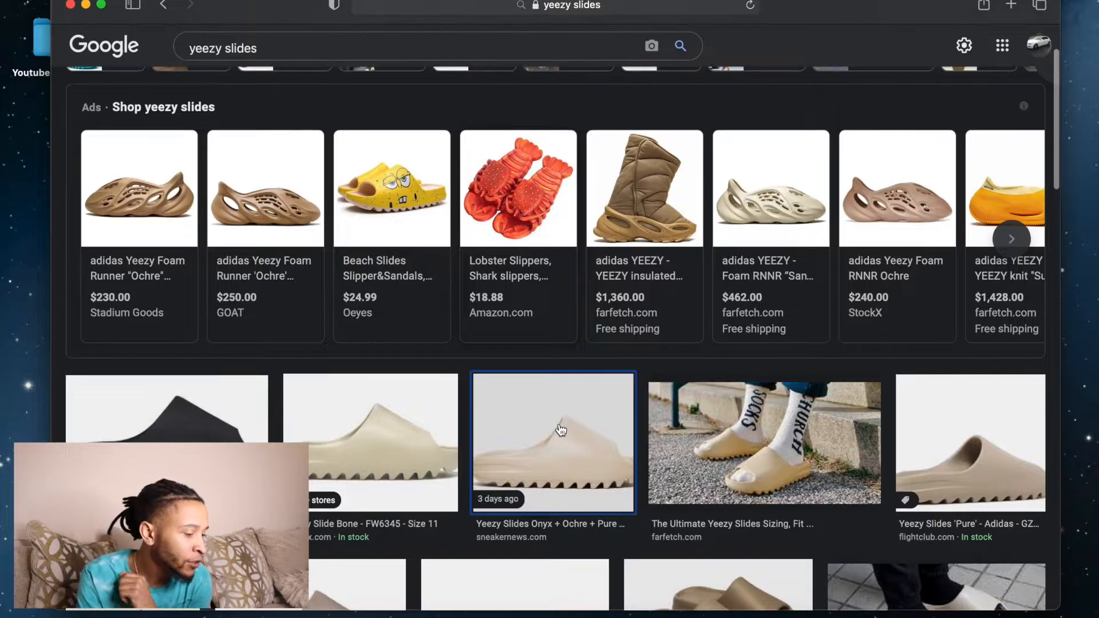
{"action": "left_click", "coordinate": [560, 430]}
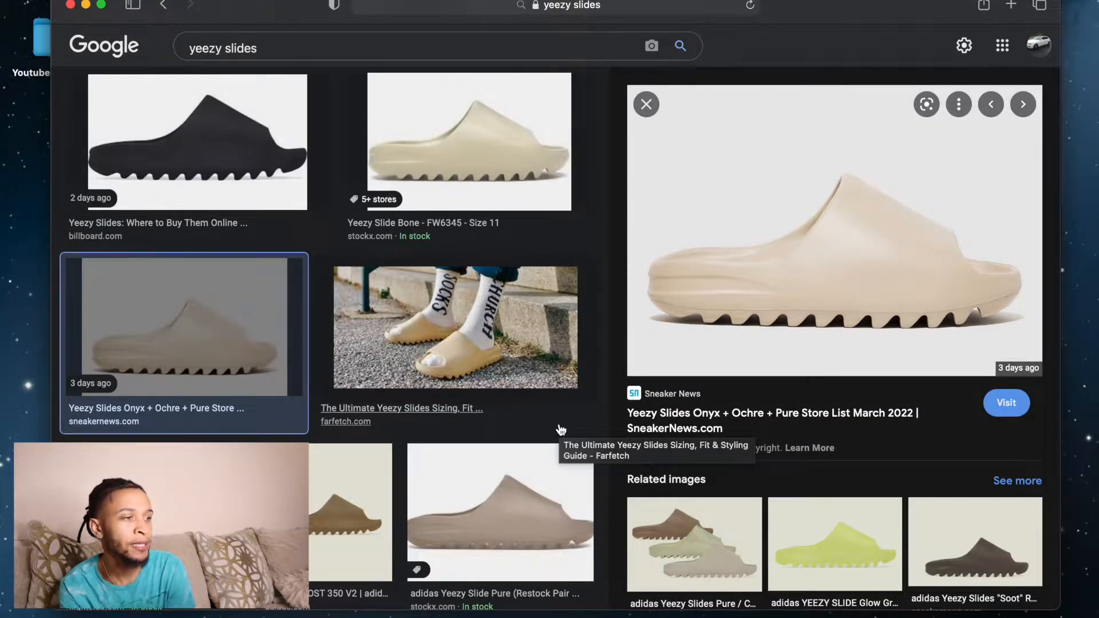
{"action": "left_click", "coordinate": [648, 105]}
{"action": "left_click", "coordinate": [159, 122]}
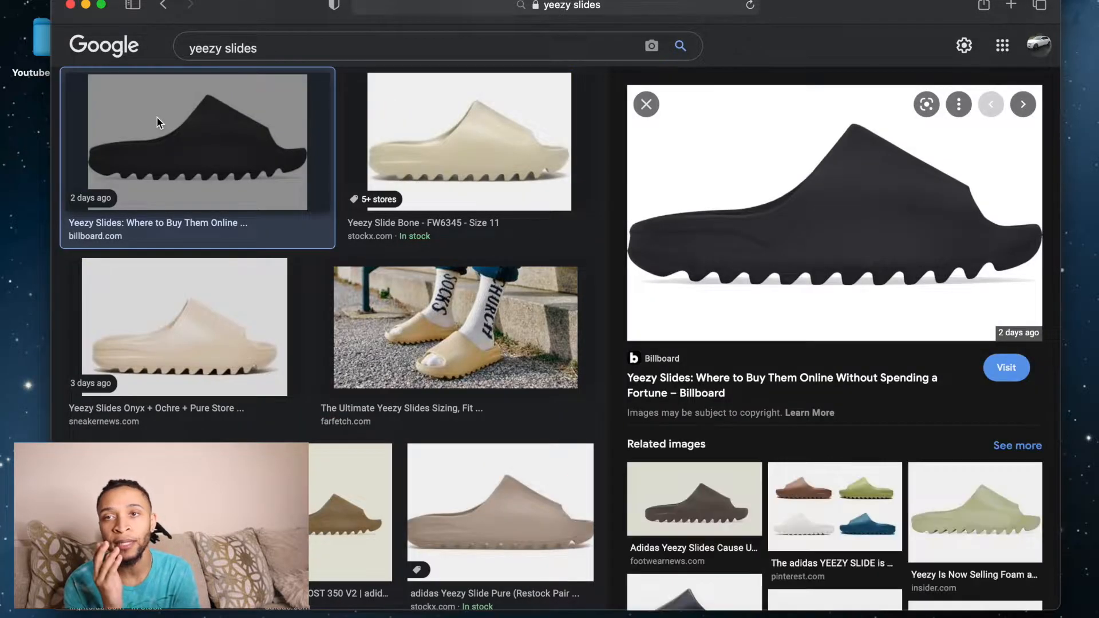
{"action": "left_click", "coordinate": [656, 105]}
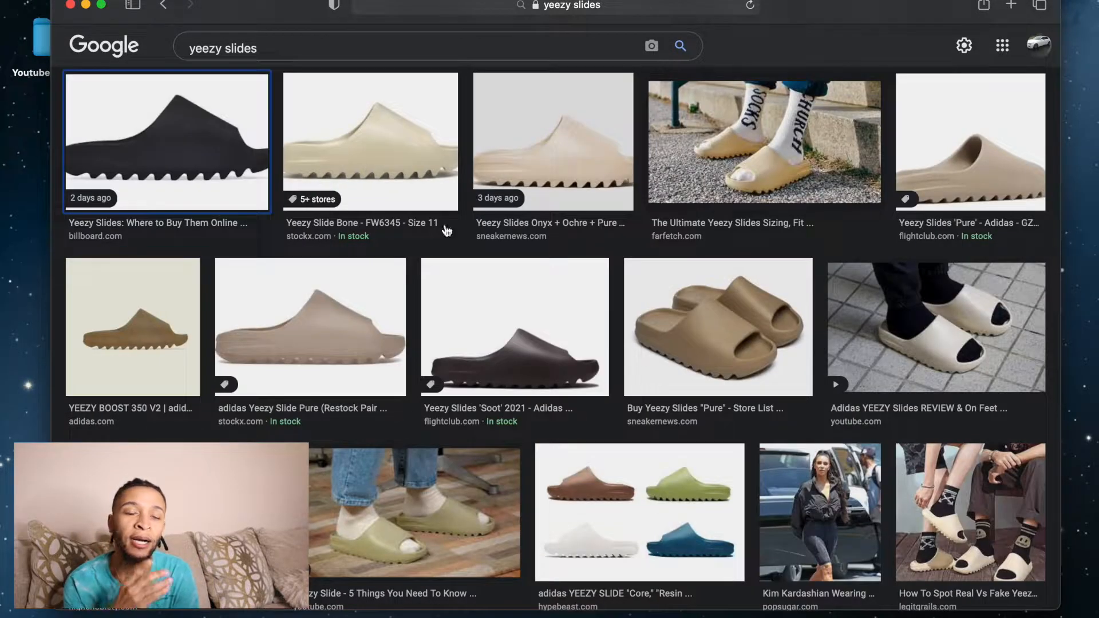
Enlarge the beige Sneaker News slide image, capture a screenshot of just the shoe area, and close the image preview
{"action": "left_click", "coordinate": [558, 163]}
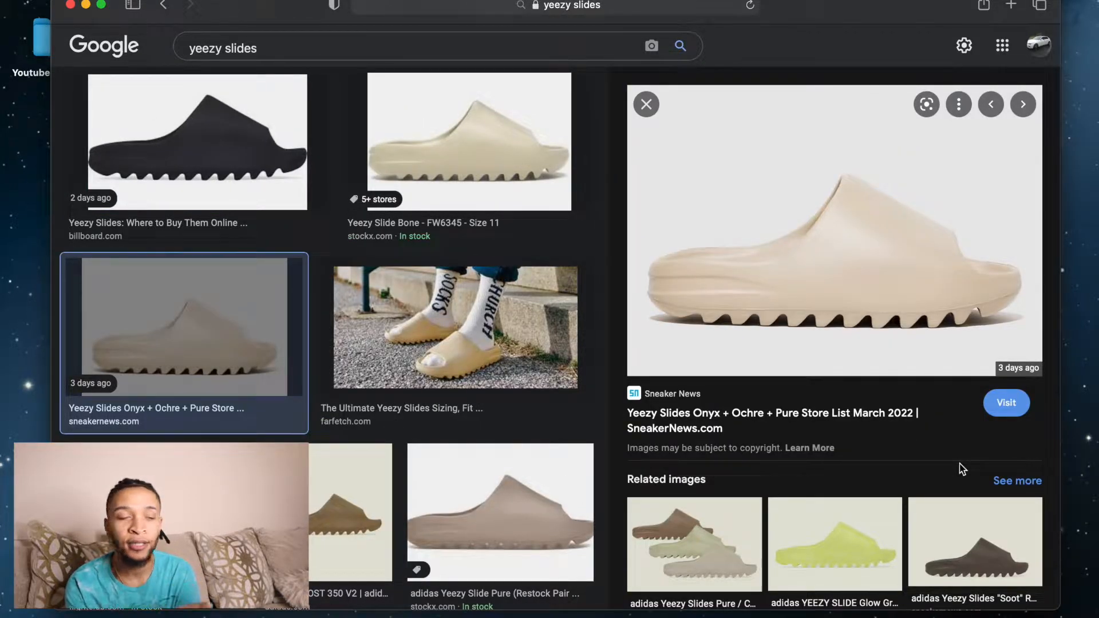
{"action": "key", "text": "super+shift+4"}
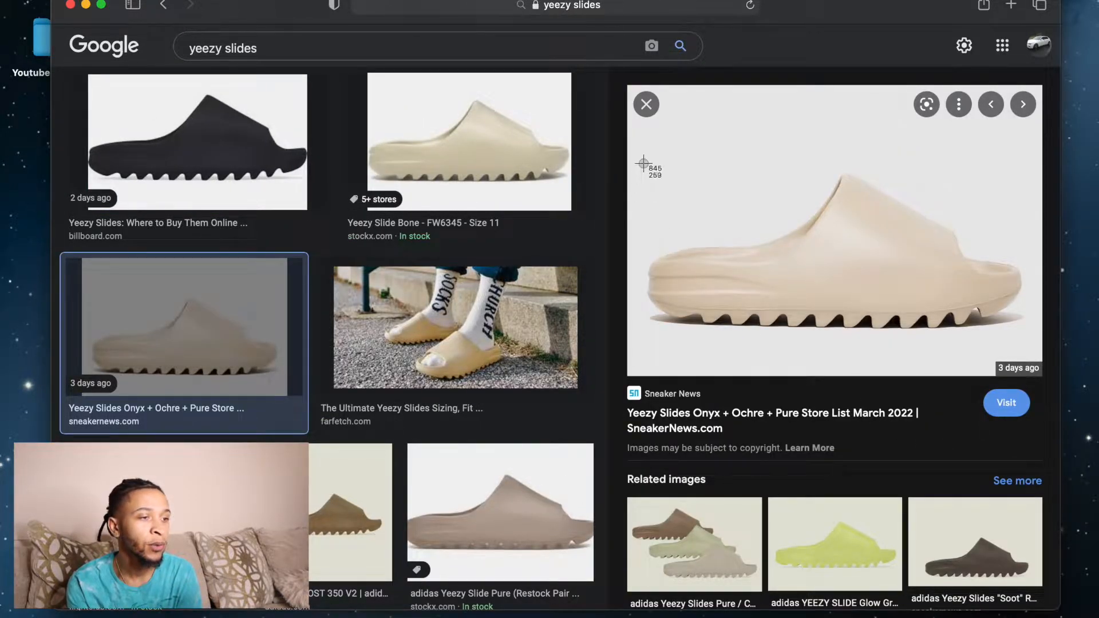
{"action": "left_click_drag", "start_coordinate": [633, 123], "coordinate": [1040, 358]}
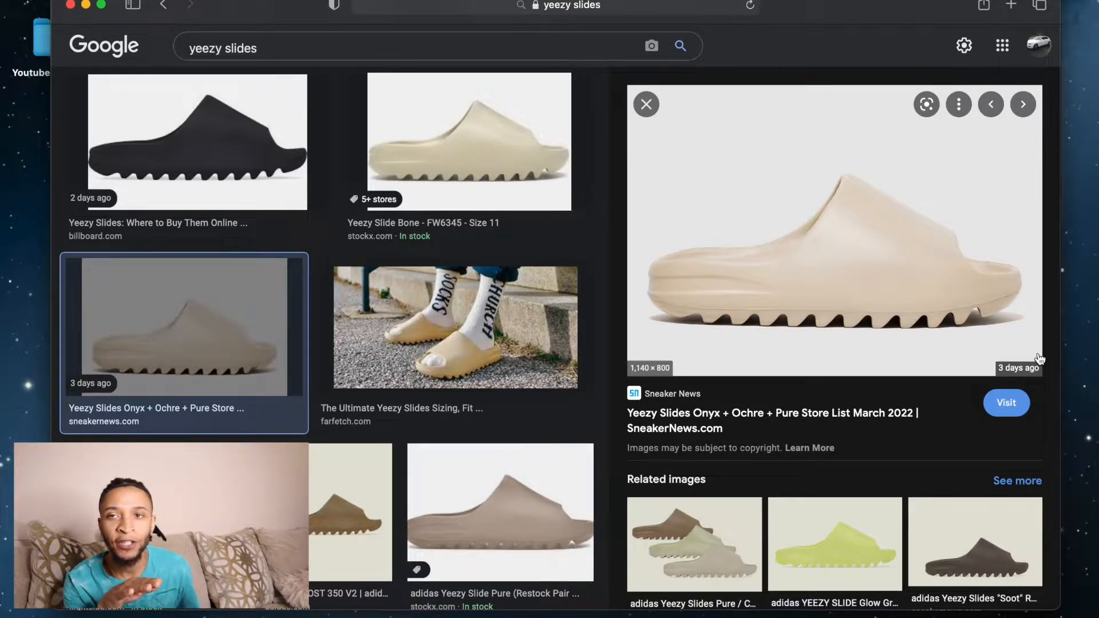
{"action": "left_click", "coordinate": [647, 104]}
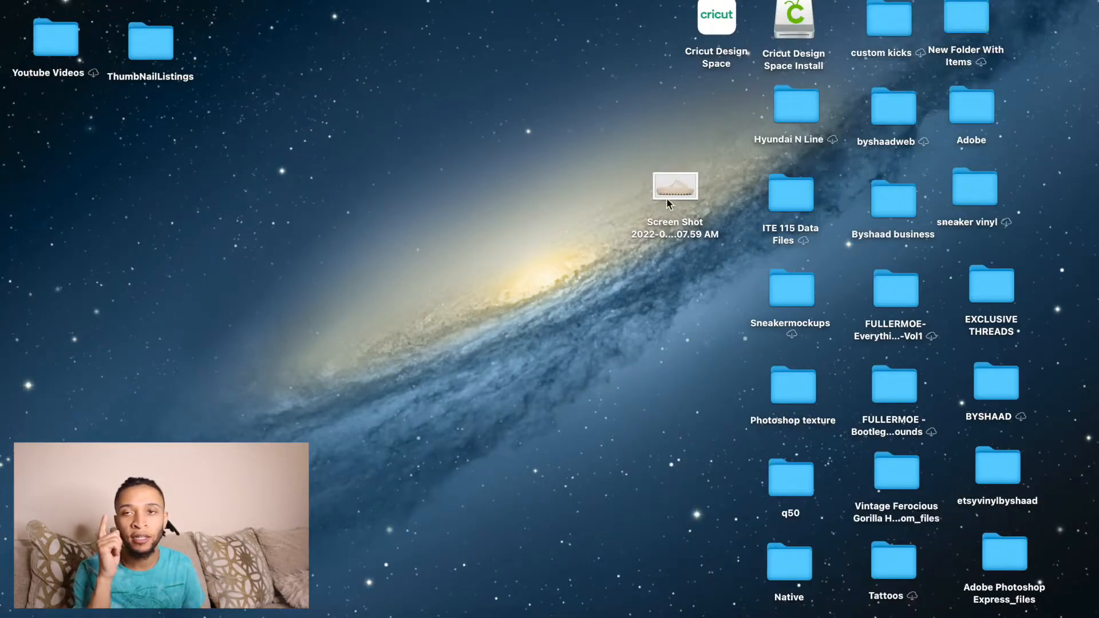
Move the slide screenshot to an open area of the desktop and preview it
{"action": "left_click", "coordinate": [666, 197]}
{"action": "left_click_drag", "start_coordinate": [676, 186], "coordinate": [413, 184]}
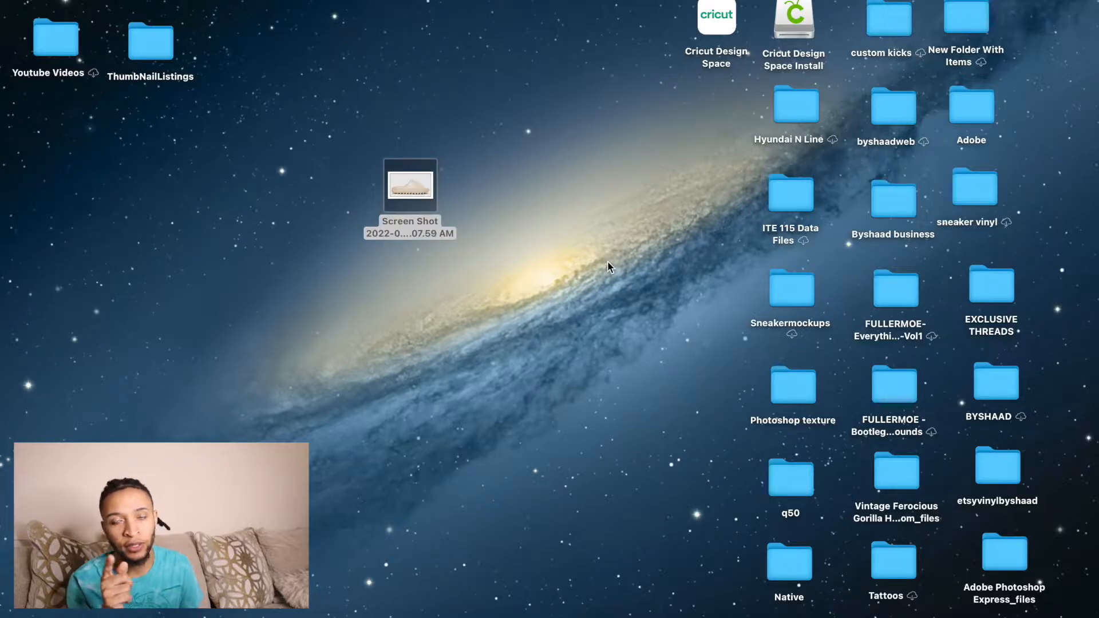
{"action": "key", "text": "space"}
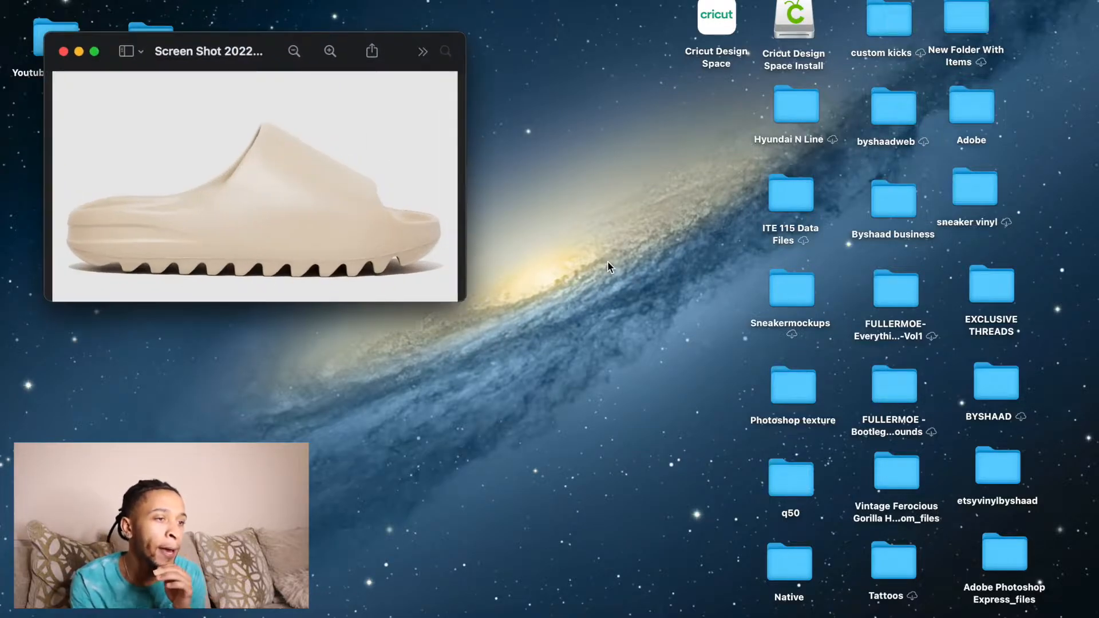
{"action": "left_click", "coordinate": [61, 50]}
Switch to Adobe Photoshop 2021 and open the slide screenshot from the Desktop folder
{"action": "left_click", "coordinate": [554, 616]}
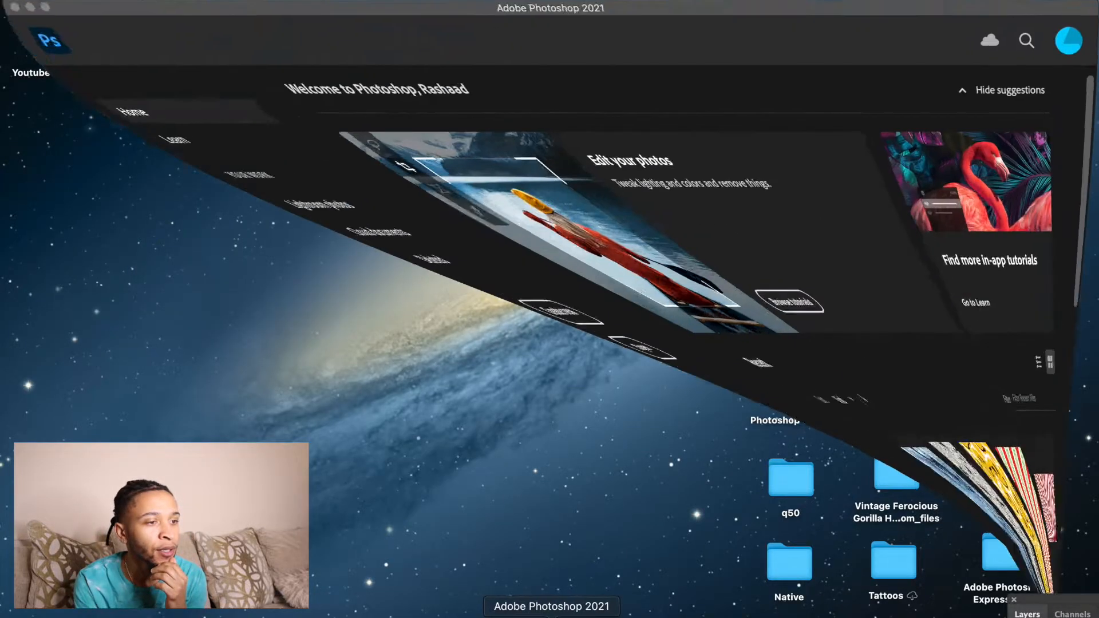
{"action": "left_click", "coordinate": [117, 2]}
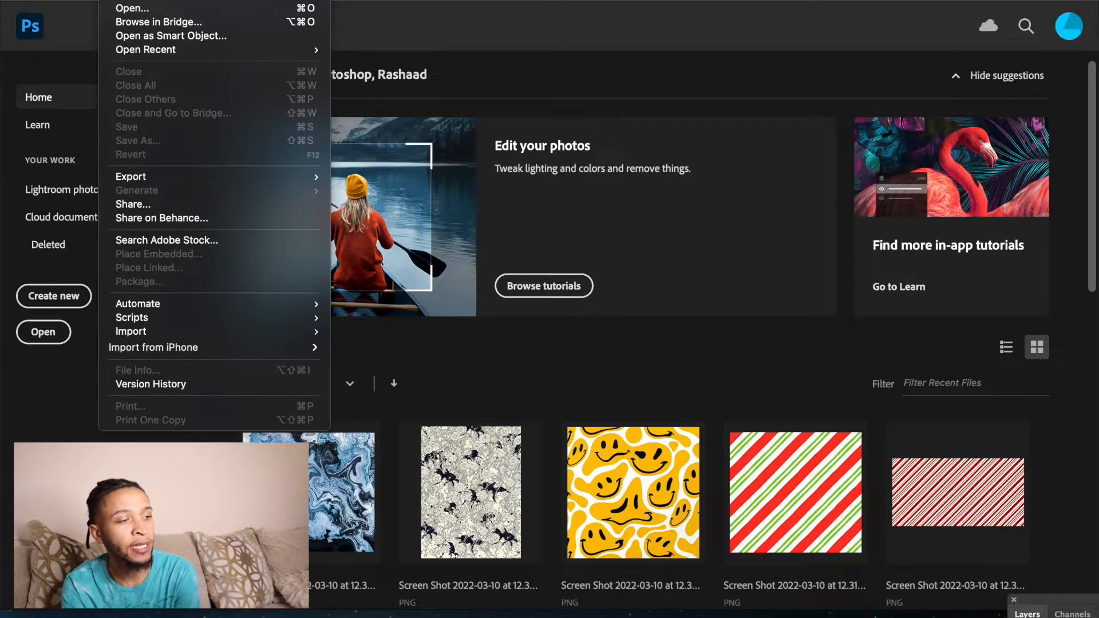
{"action": "left_click", "coordinate": [132, 8]}
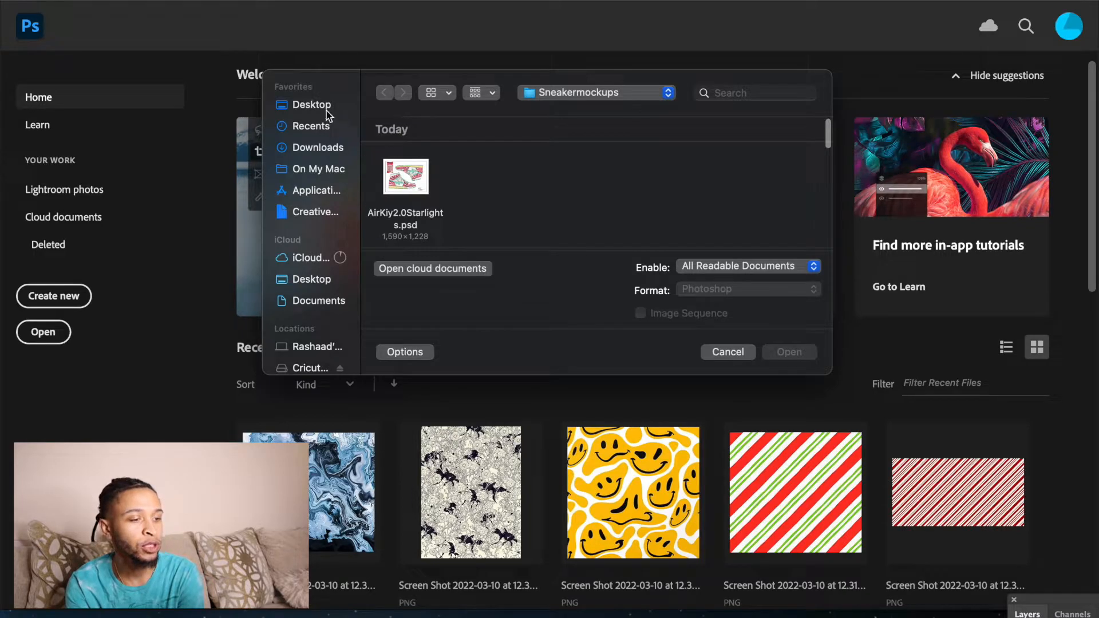
{"action": "left_click", "coordinate": [325, 107]}
{"action": "left_click", "coordinate": [402, 171]}
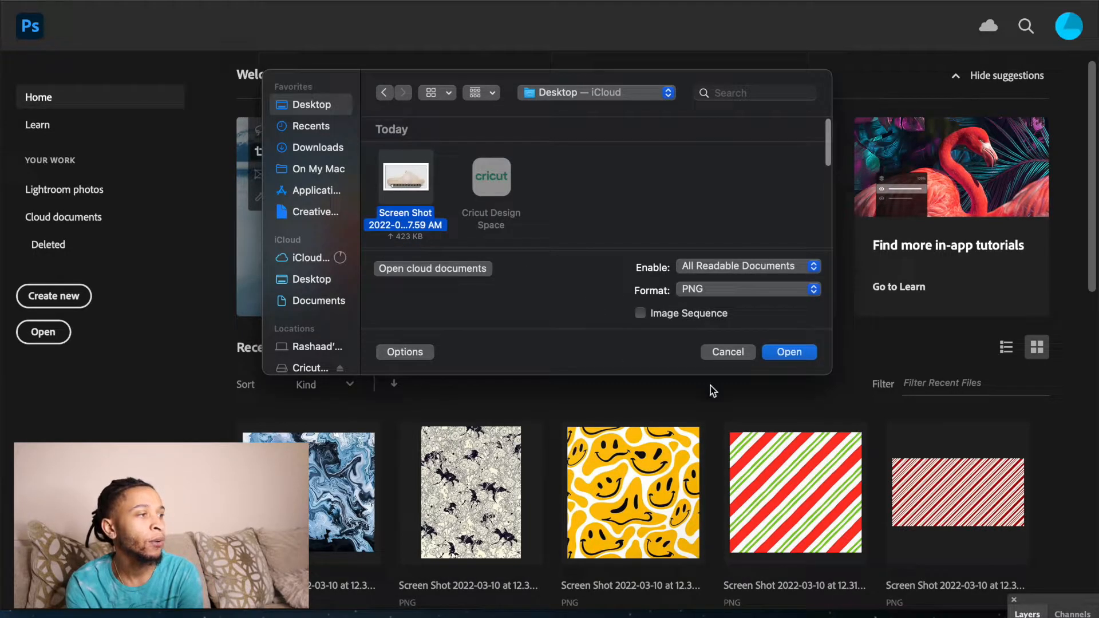
{"action": "left_click", "coordinate": [799, 352]}
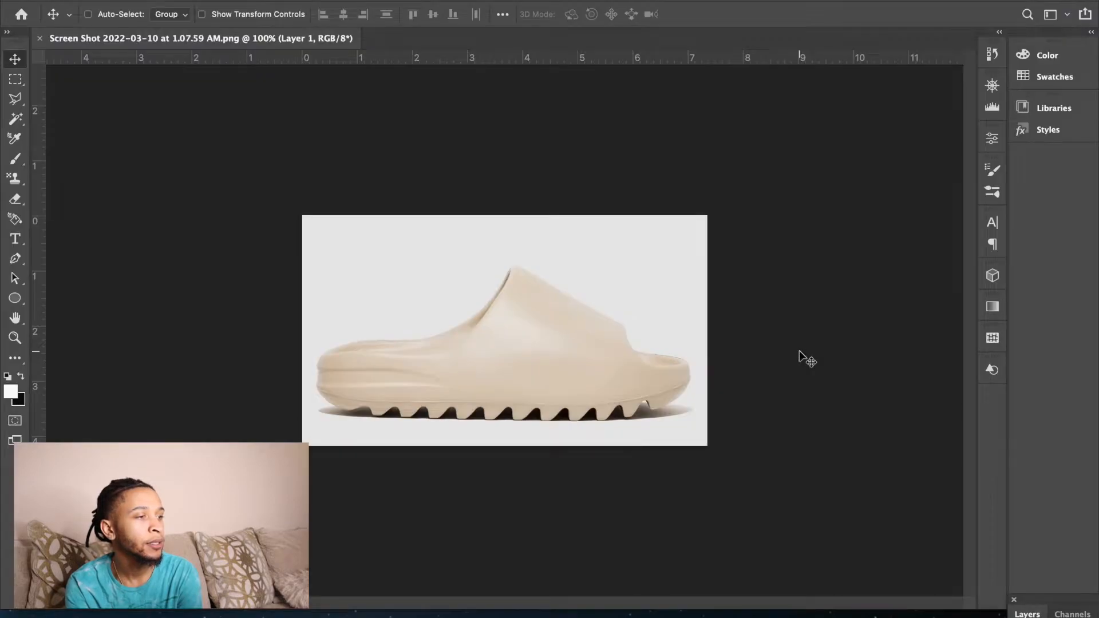
Try to resize the image to a height of 800 pixels with the width unlinked, and undo the resize
{"action": "left_click", "coordinate": [182, 0]}
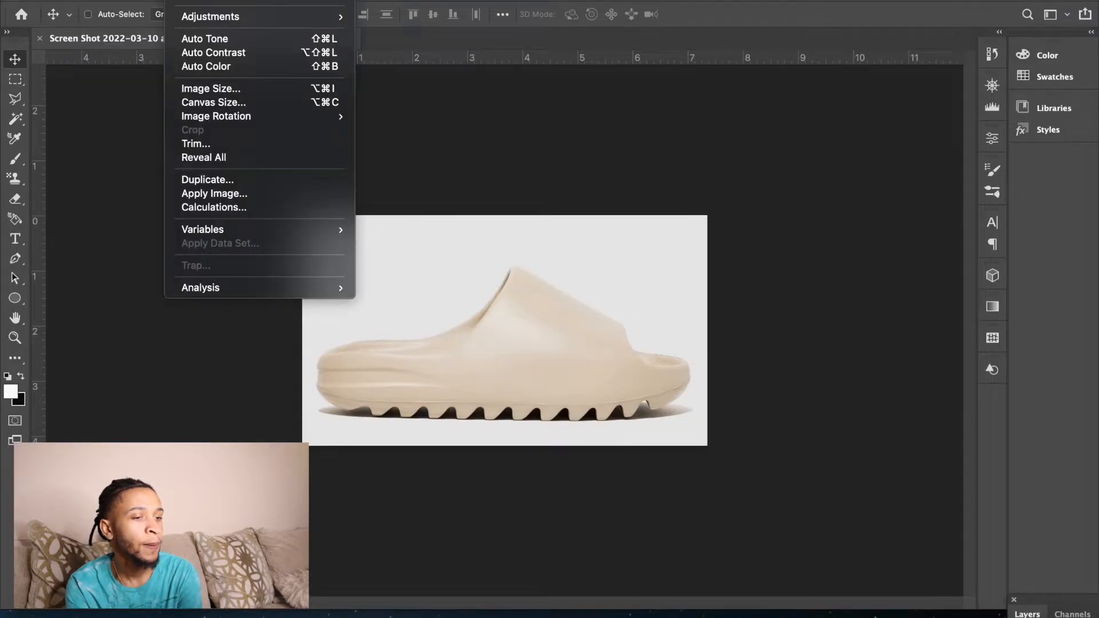
{"action": "left_click", "coordinate": [206, 91]}
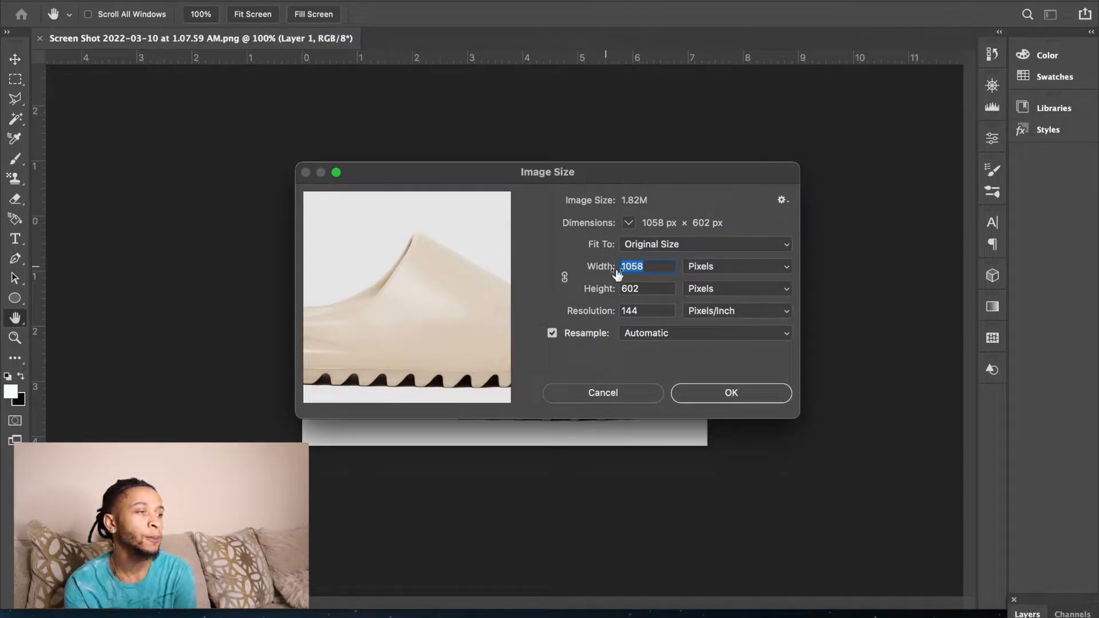
{"action": "double_click", "coordinate": [646, 288]}
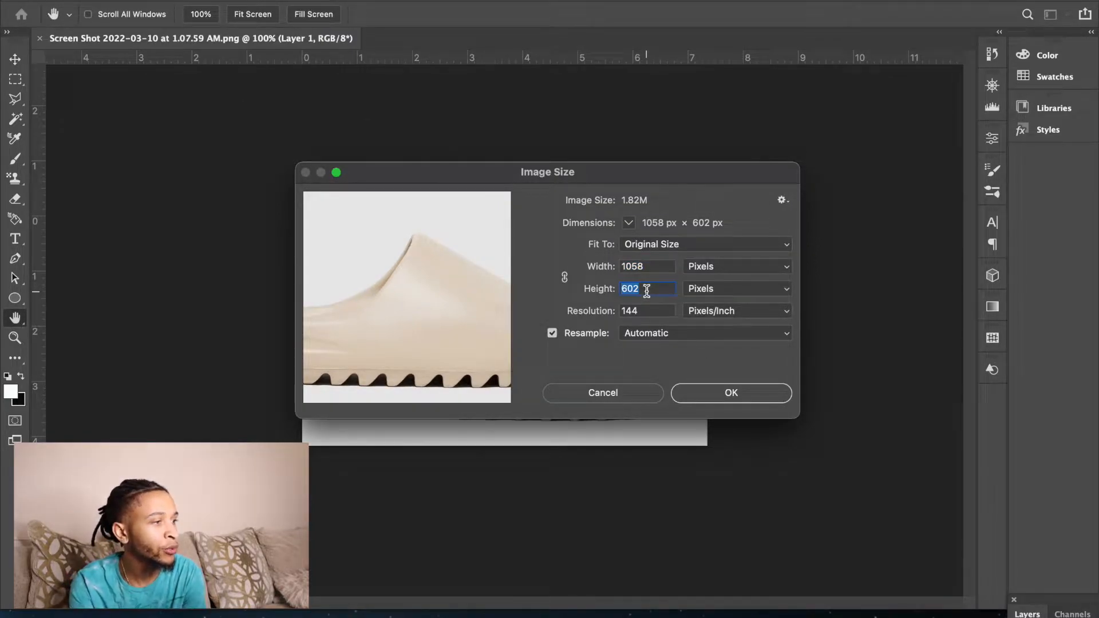
{"action": "key", "text": "Up"}
{"action": "key", "text": "Up"}
{"action": "key", "text": "Up"}
{"action": "key", "text": "Up"}
{"action": "key", "text": "Up"}
{"action": "key", "text": "Up"}
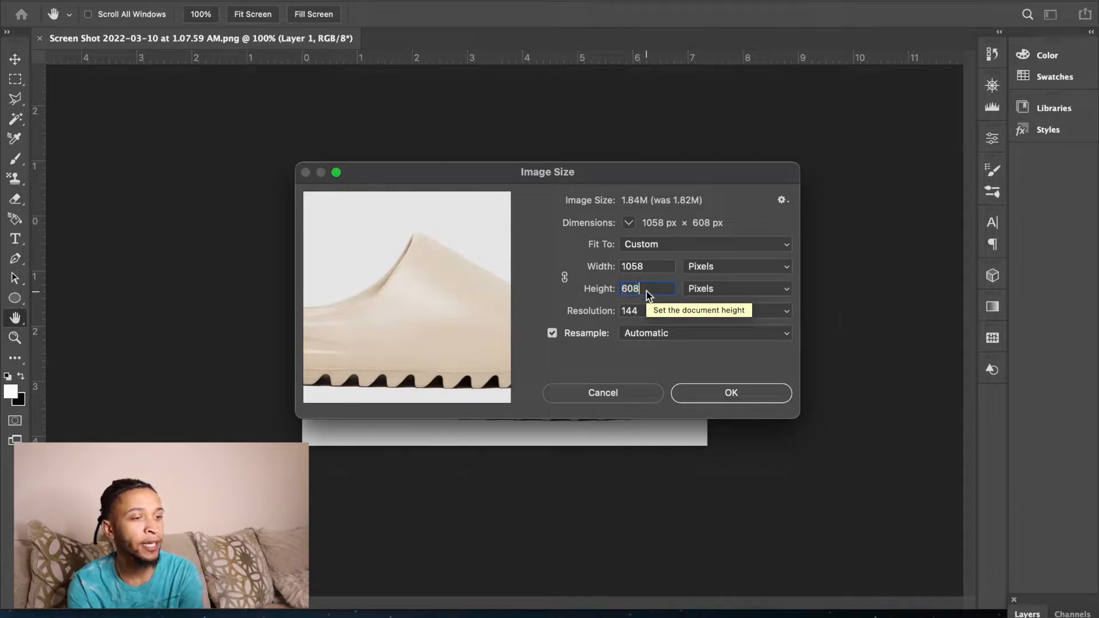
{"action": "type", "text": "800"}
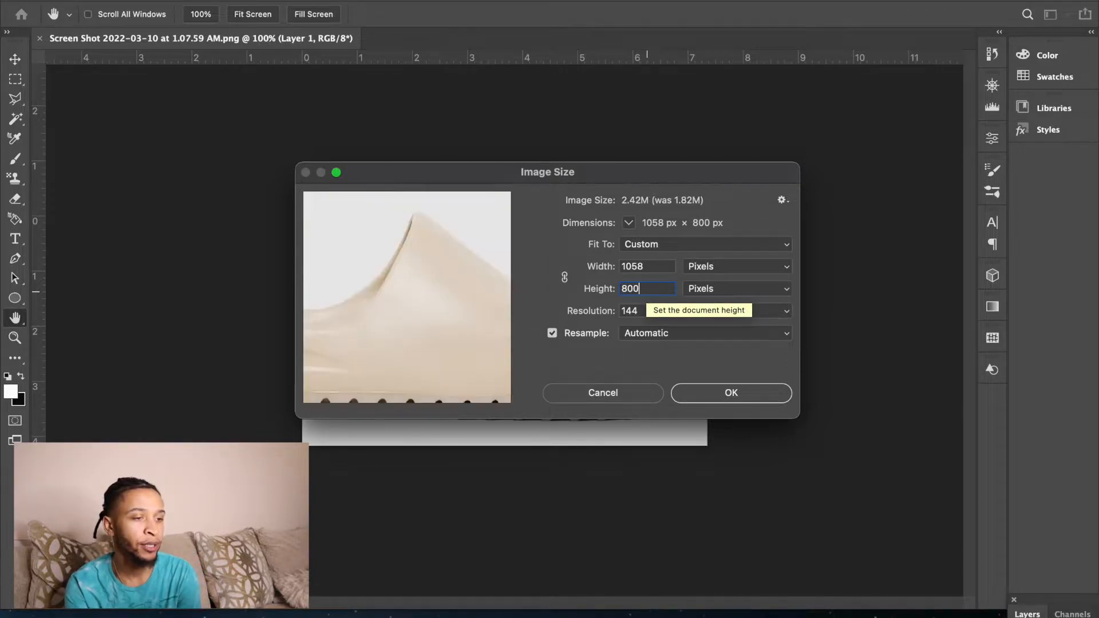
{"action": "left_click", "coordinate": [735, 394]}
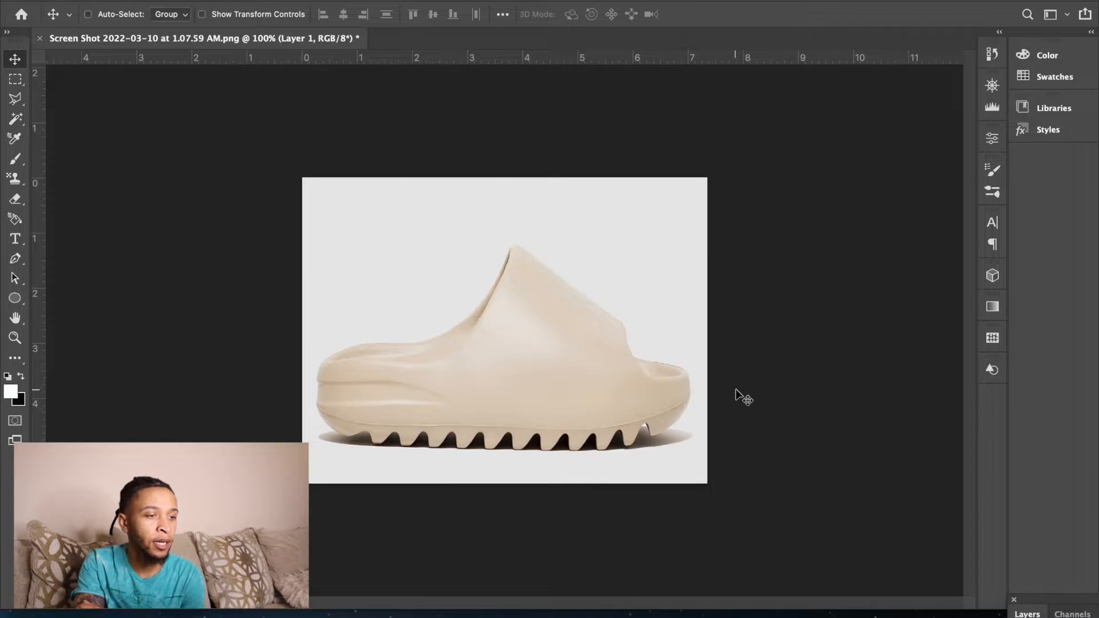
{"action": "key", "text": "super+z"}
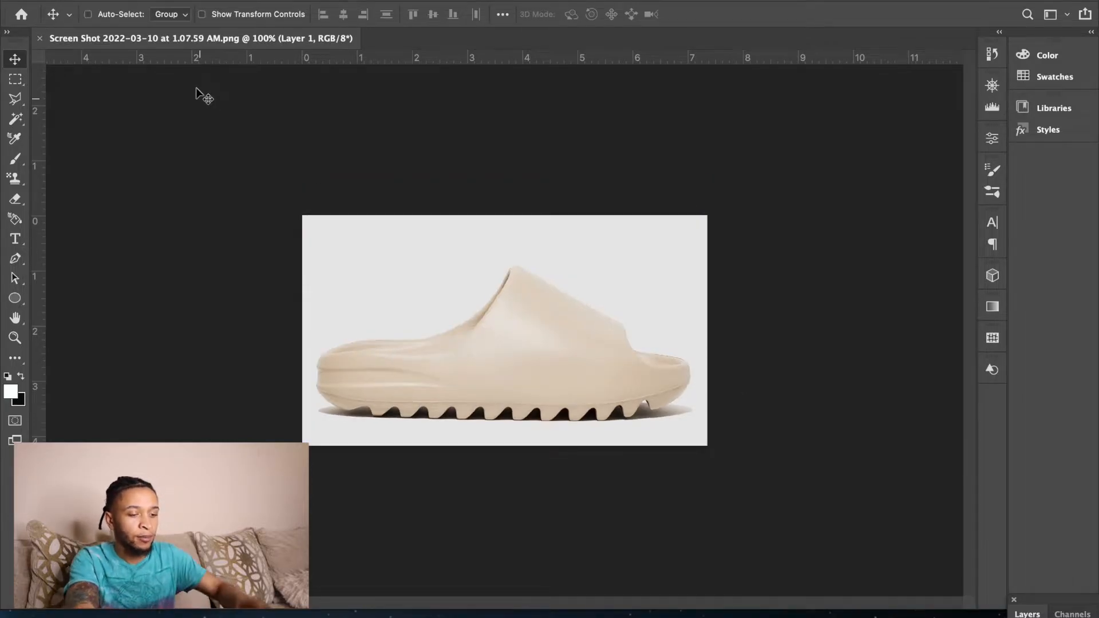
Resize the image to a height of 800 pixels with width and height linked, and save the file
{"action": "left_click", "coordinate": [209, 7]}
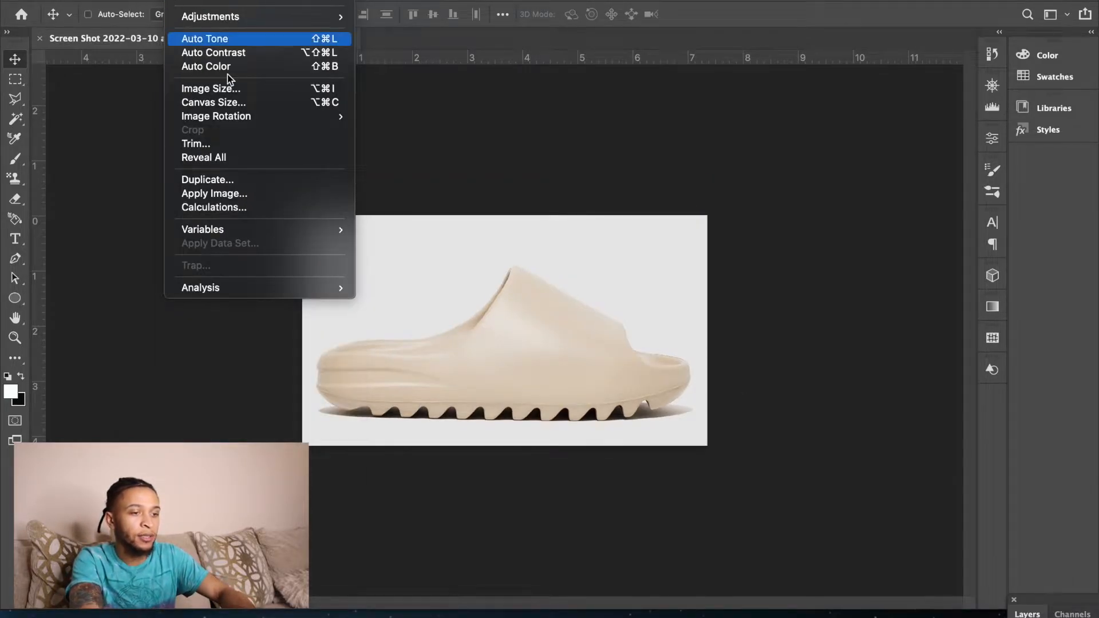
{"action": "left_click", "coordinate": [236, 99]}
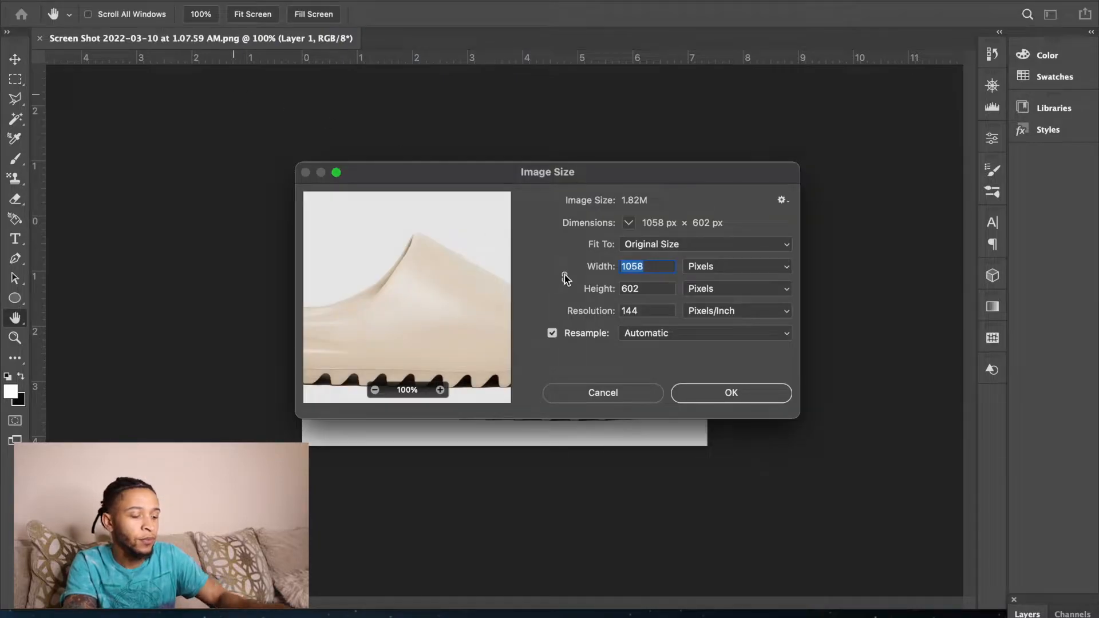
{"action": "double_click", "coordinate": [664, 287]}
{"action": "type", "text": "800"}
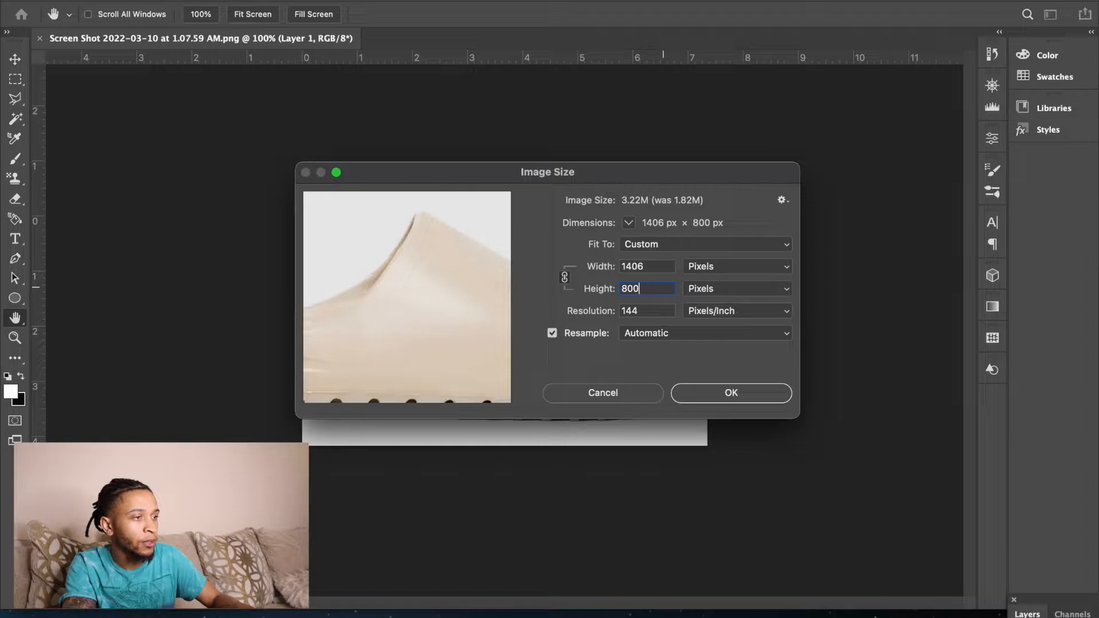
{"action": "left_click", "coordinate": [733, 395]}
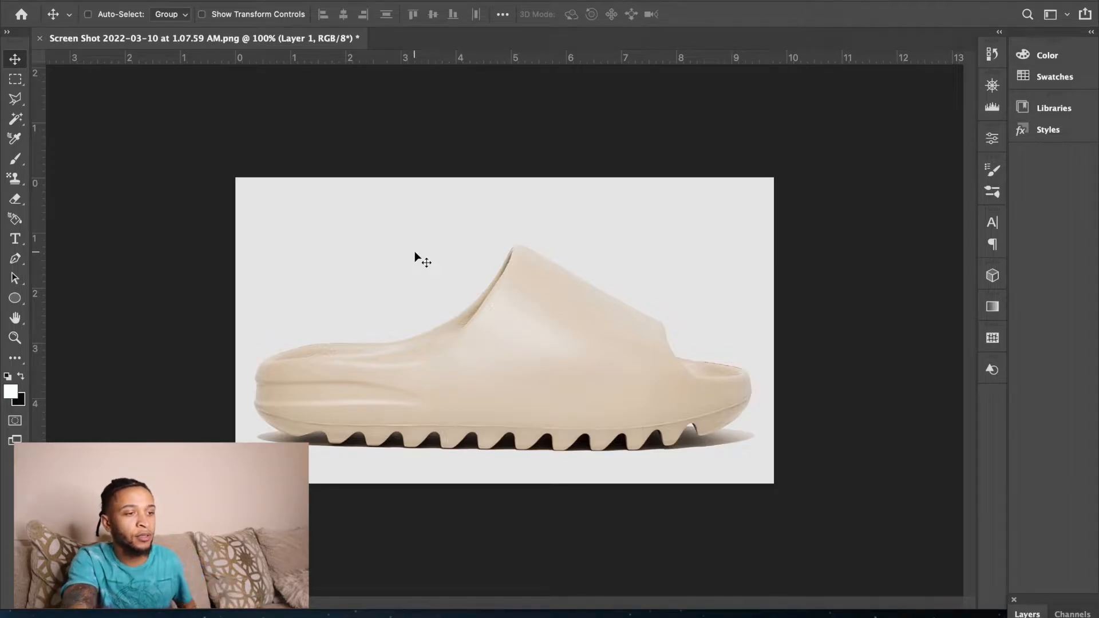
{"action": "left_click", "coordinate": [114, 1]}
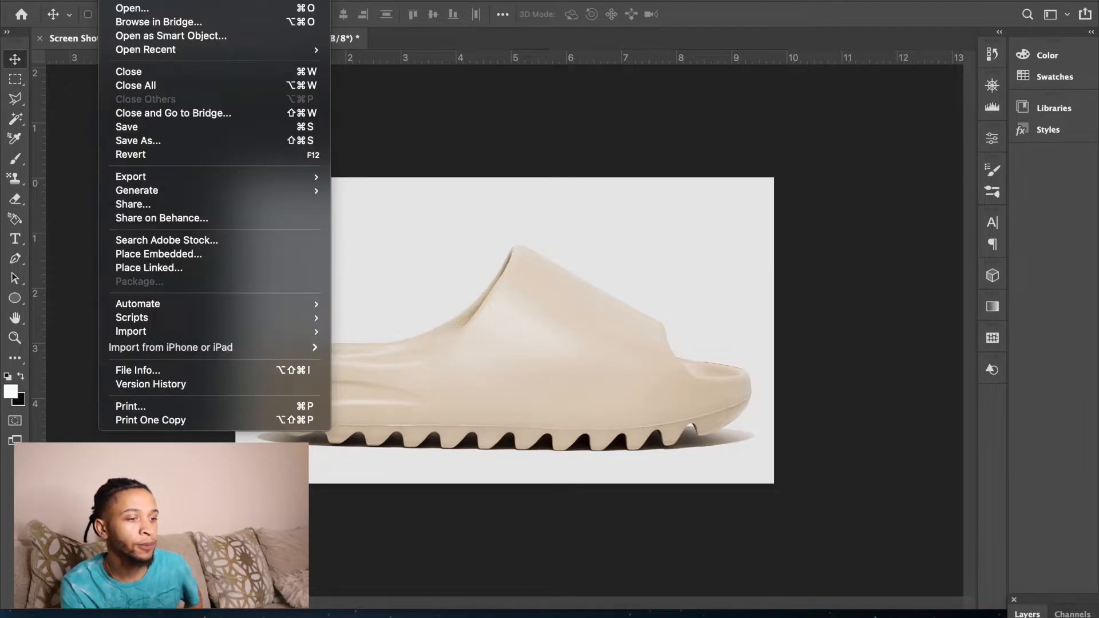
{"action": "left_click", "coordinate": [148, 128]}
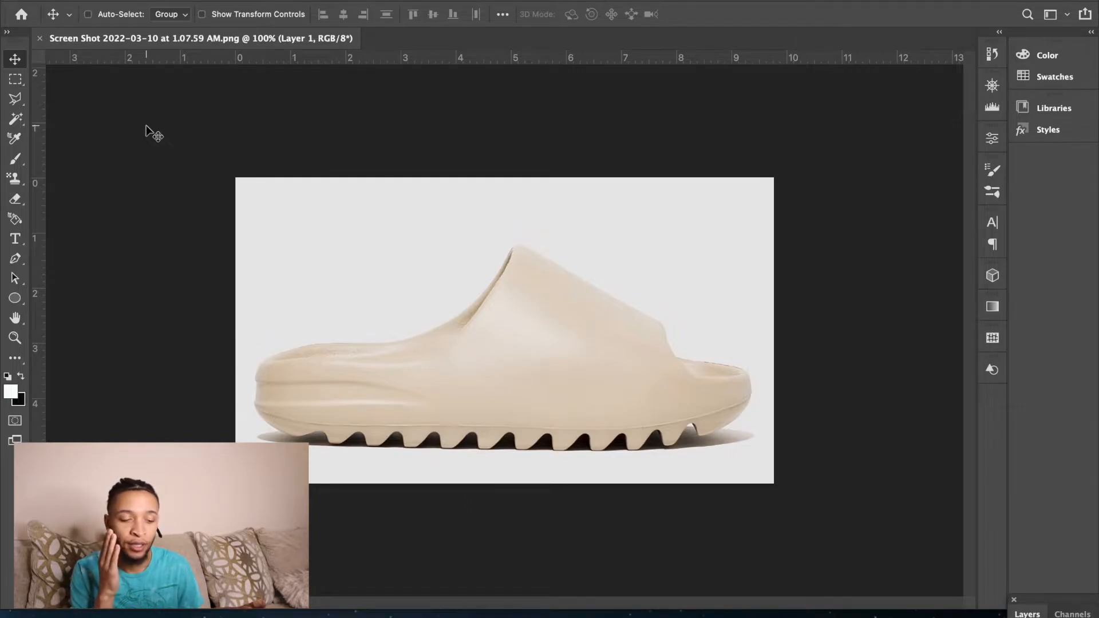
Save a PNG copy of the slide image on the computer's Desktop as yeezymockup, with the large file size option
{"action": "left_click", "coordinate": [113, 0]}
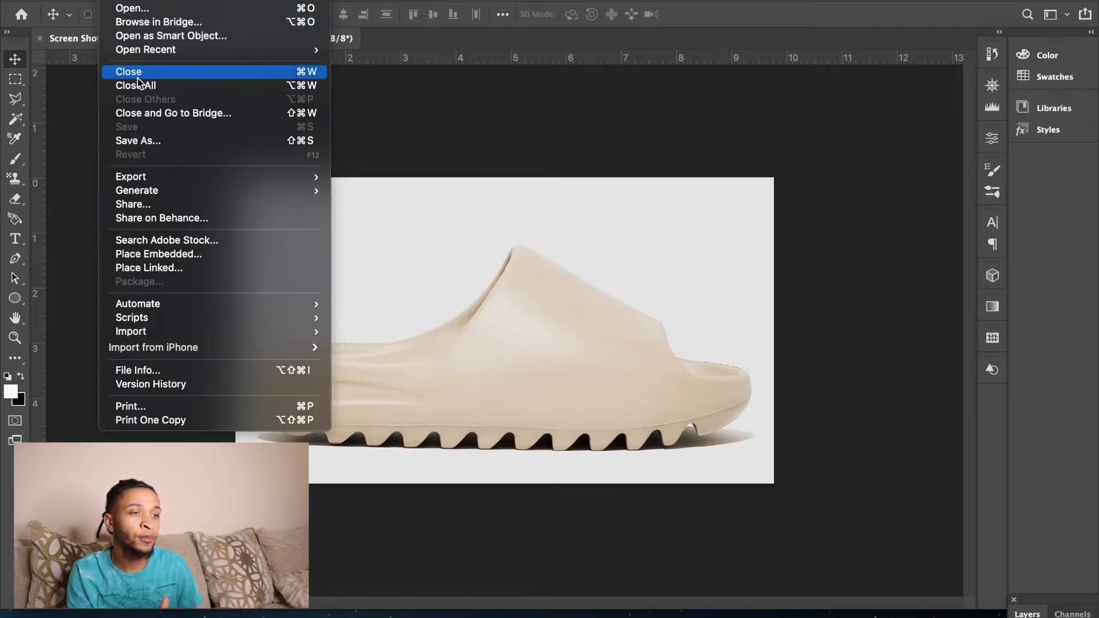
{"action": "left_click", "coordinate": [454, 136]}
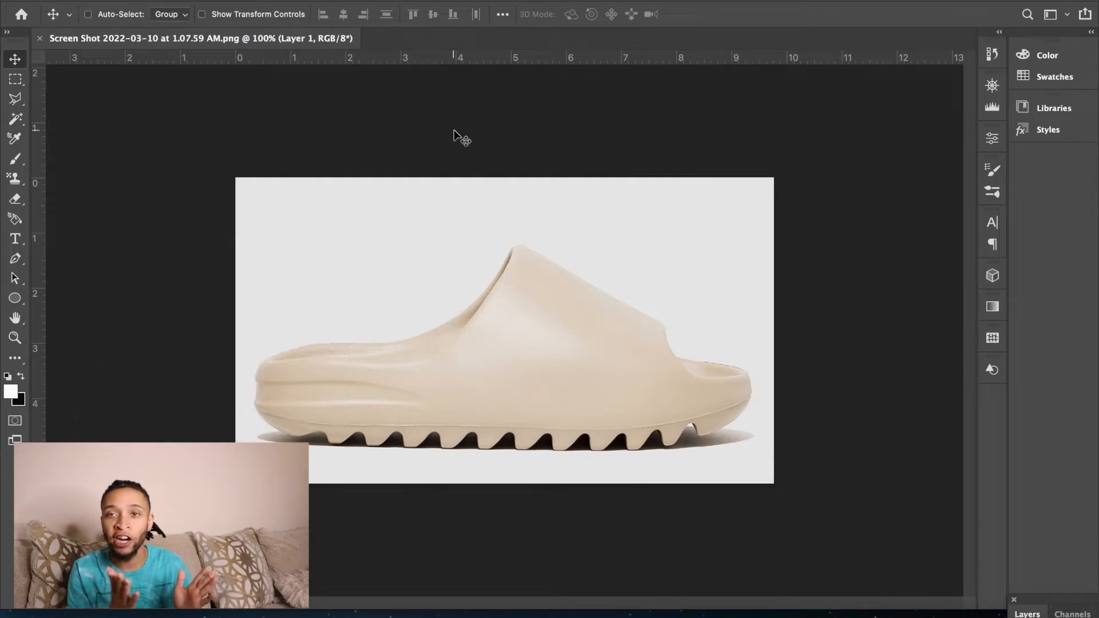
{"action": "left_click", "coordinate": [113, 1]}
{"action": "left_click", "coordinate": [166, 141]}
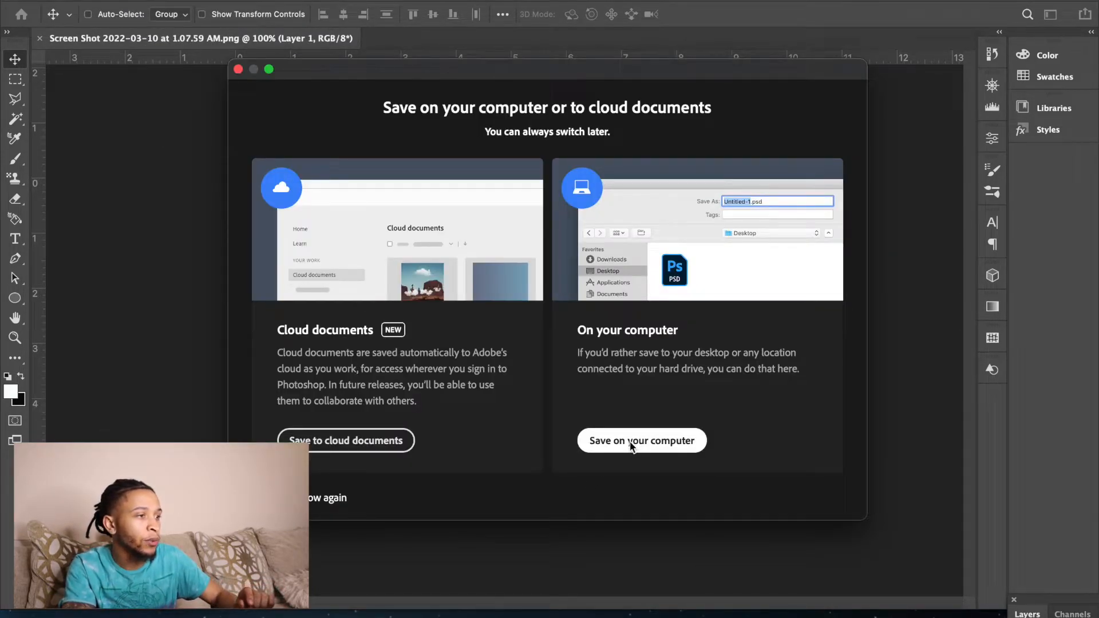
{"action": "left_click", "coordinate": [632, 445]}
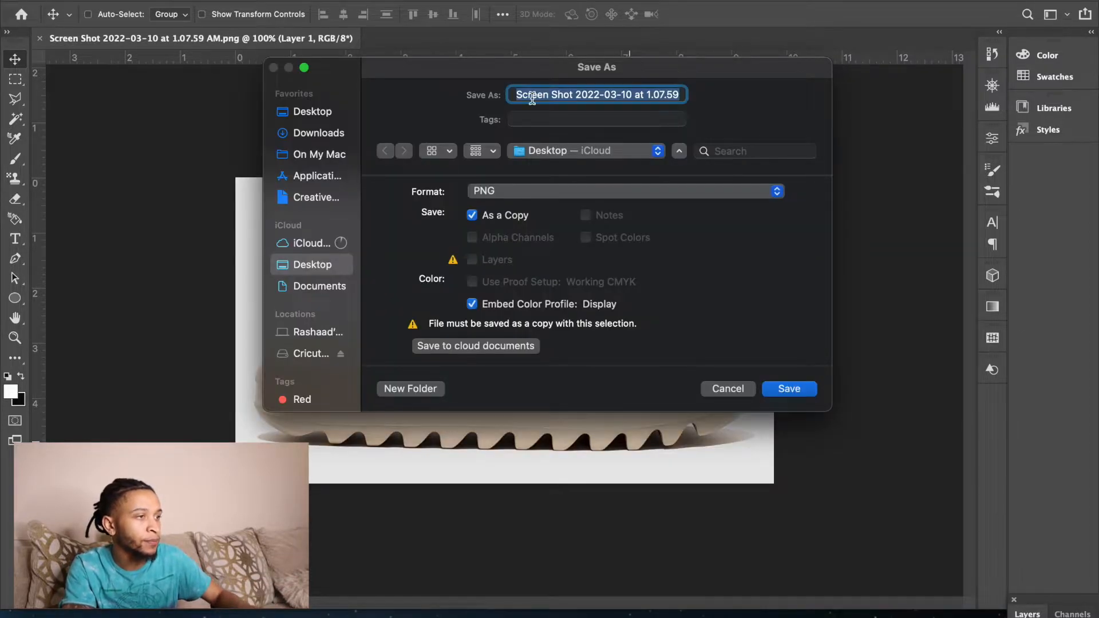
{"action": "type", "text": "yee"}
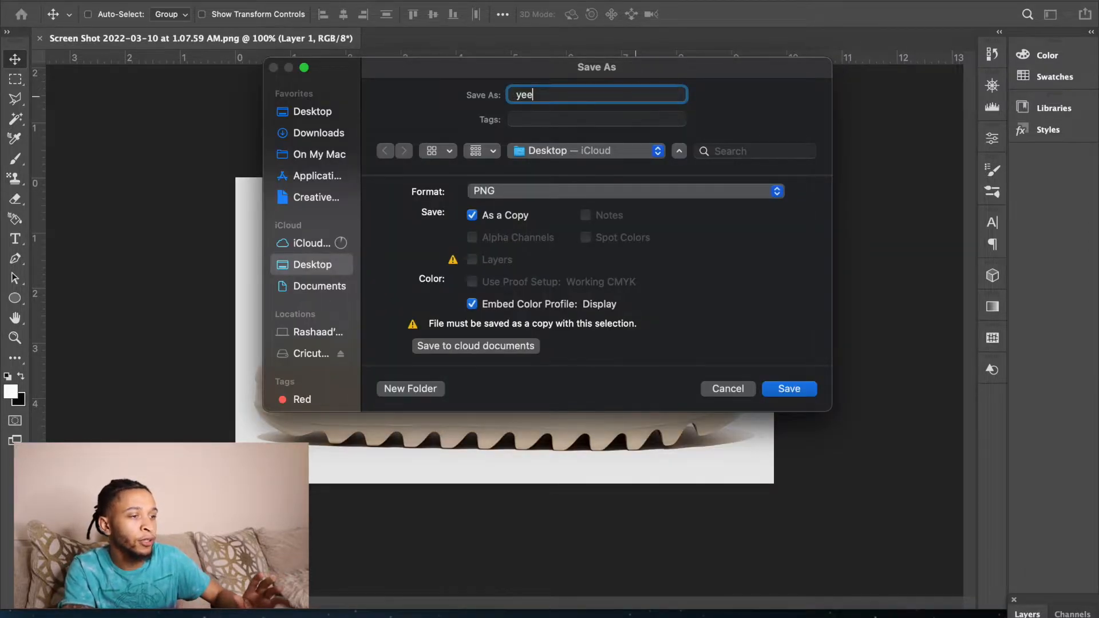
{"action": "type", "text": "zym"}
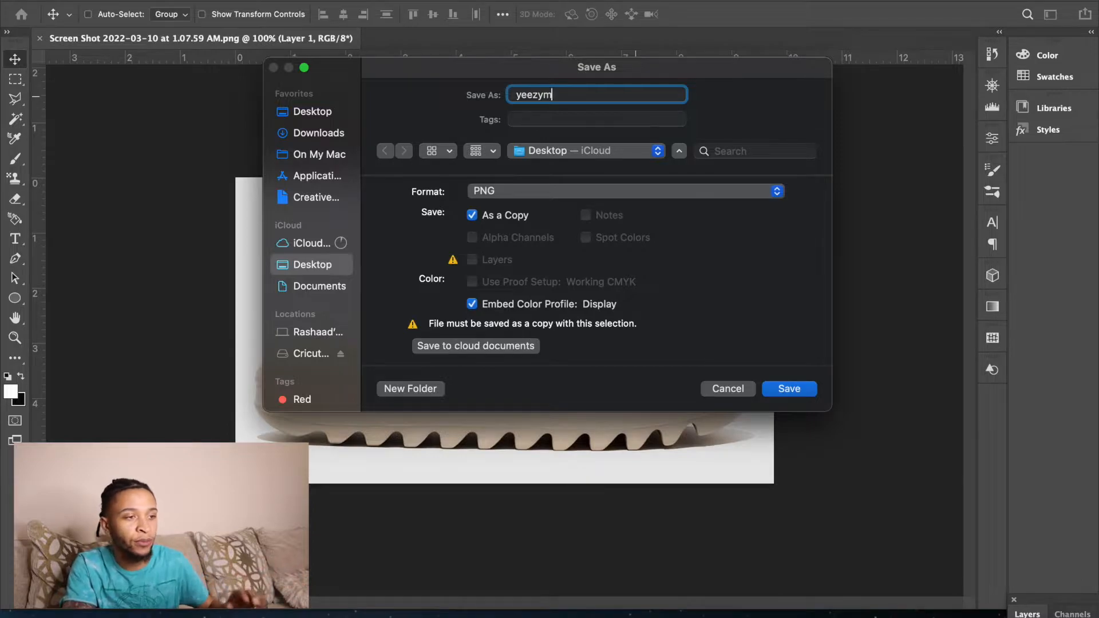
{"action": "type", "text": "ockup"}
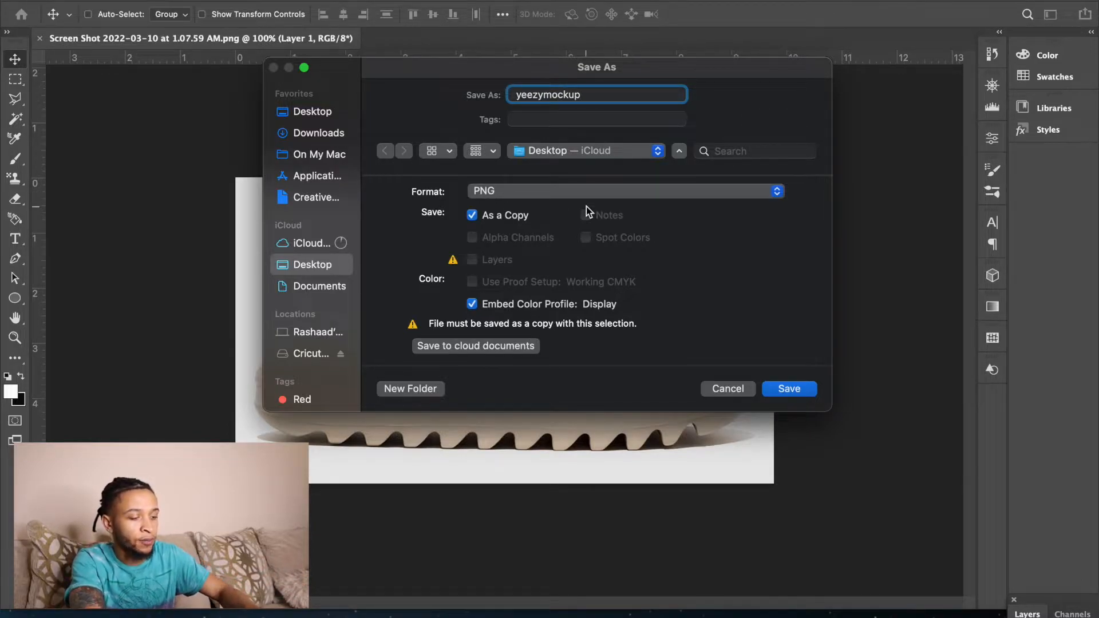
{"action": "key", "text": "Return"}
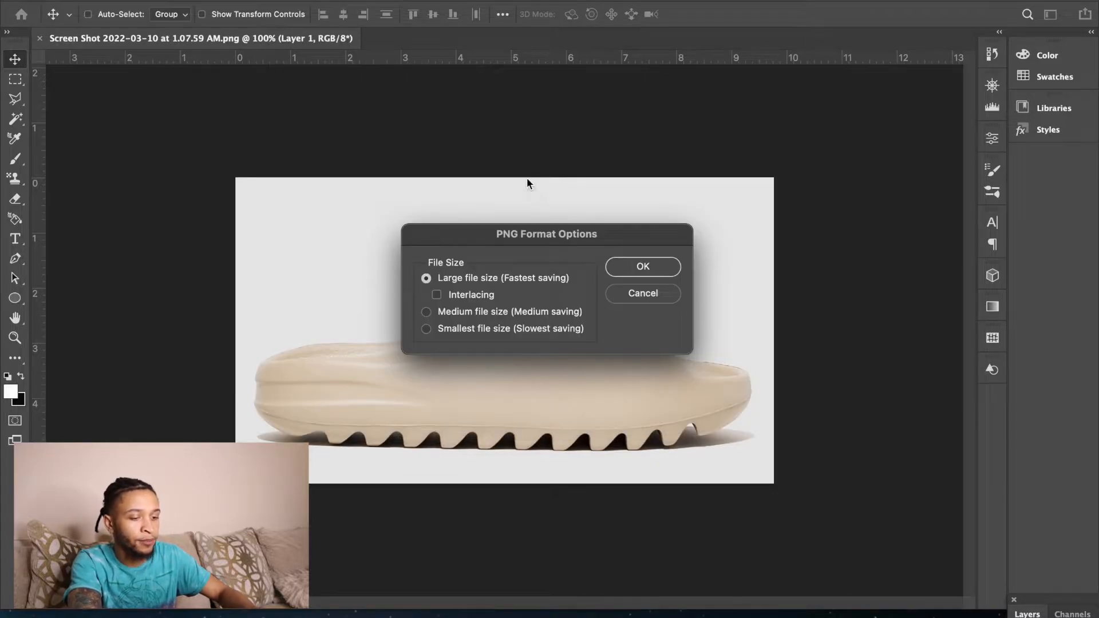
{"action": "left_click", "coordinate": [632, 266]}
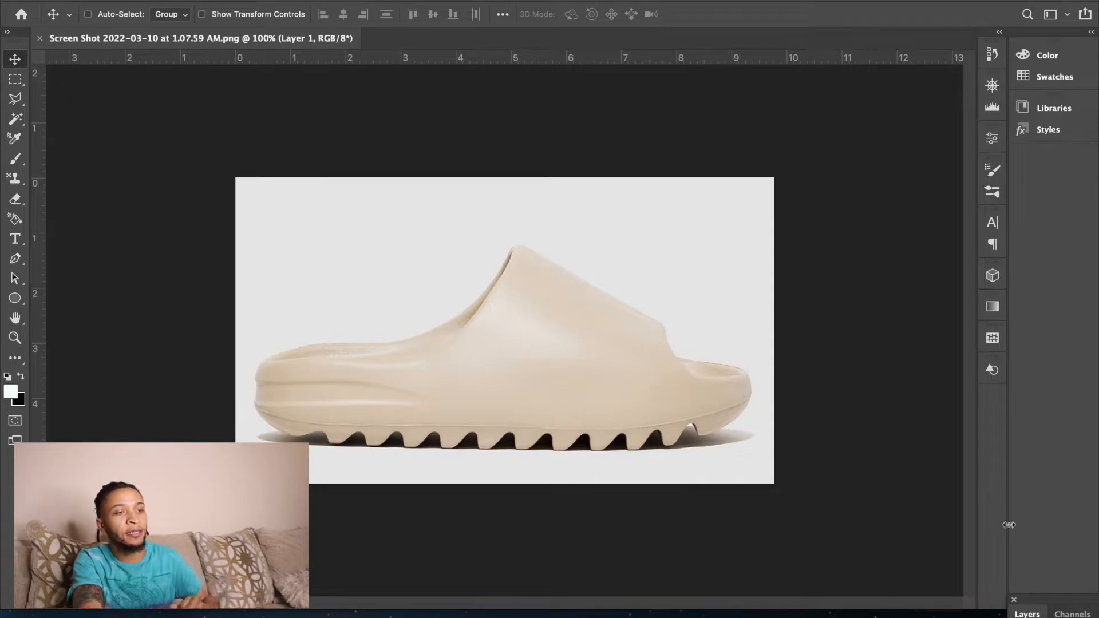
Float the Layers panel beside the canvas and look up "layer" in the Discover search
{"action": "left_click_drag", "start_coordinate": [1059, 602], "coordinate": [889, 147]}
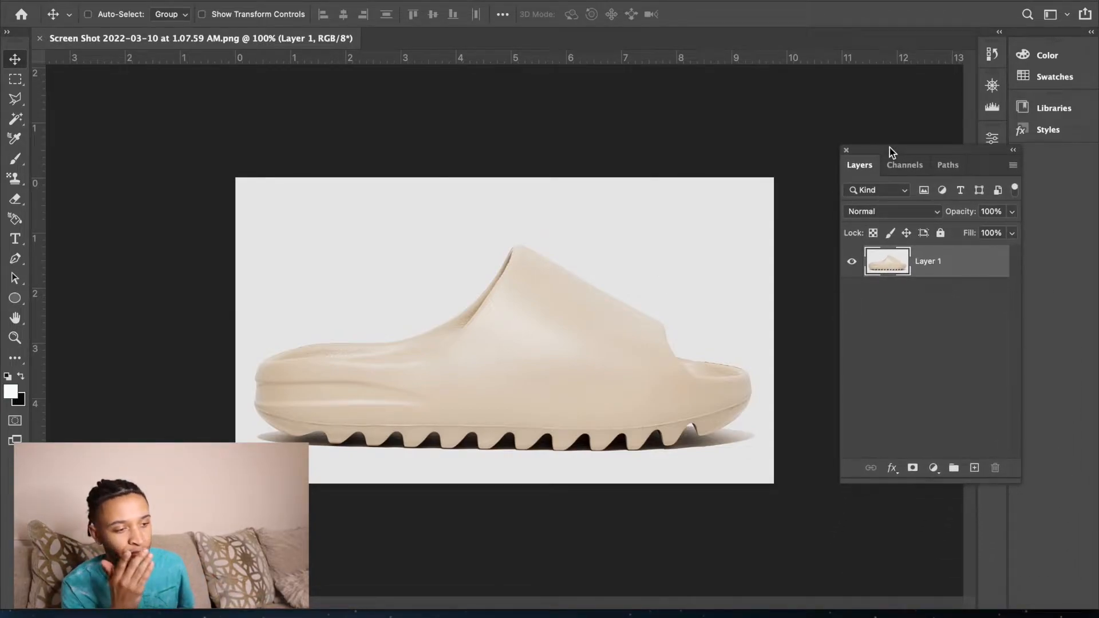
{"action": "left_click", "coordinate": [1027, 13]}
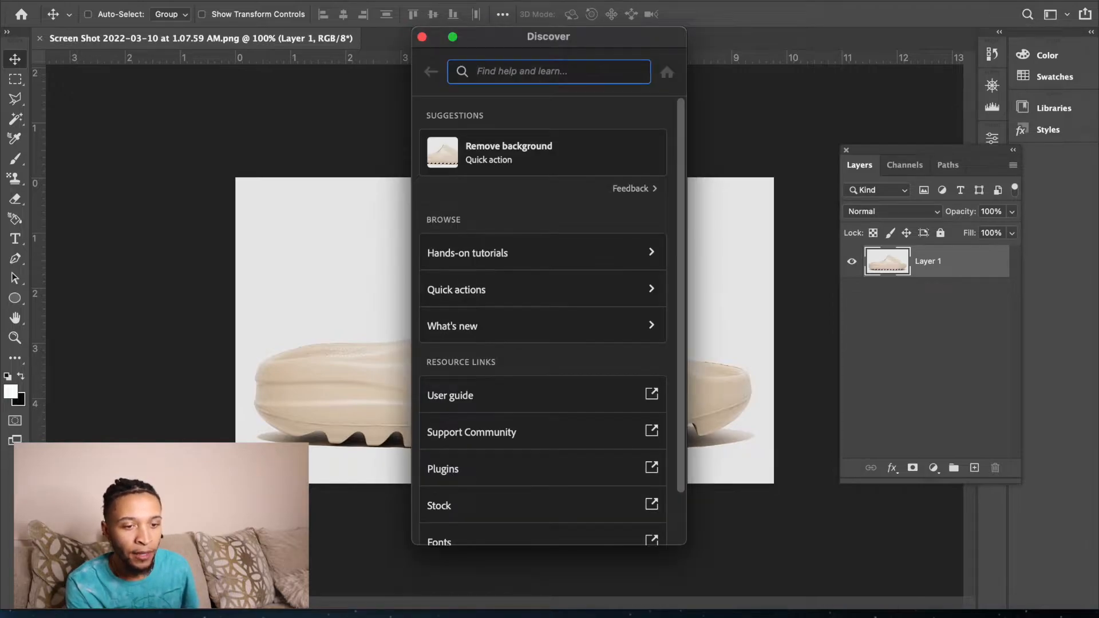
{"action": "type", "text": "layer"}
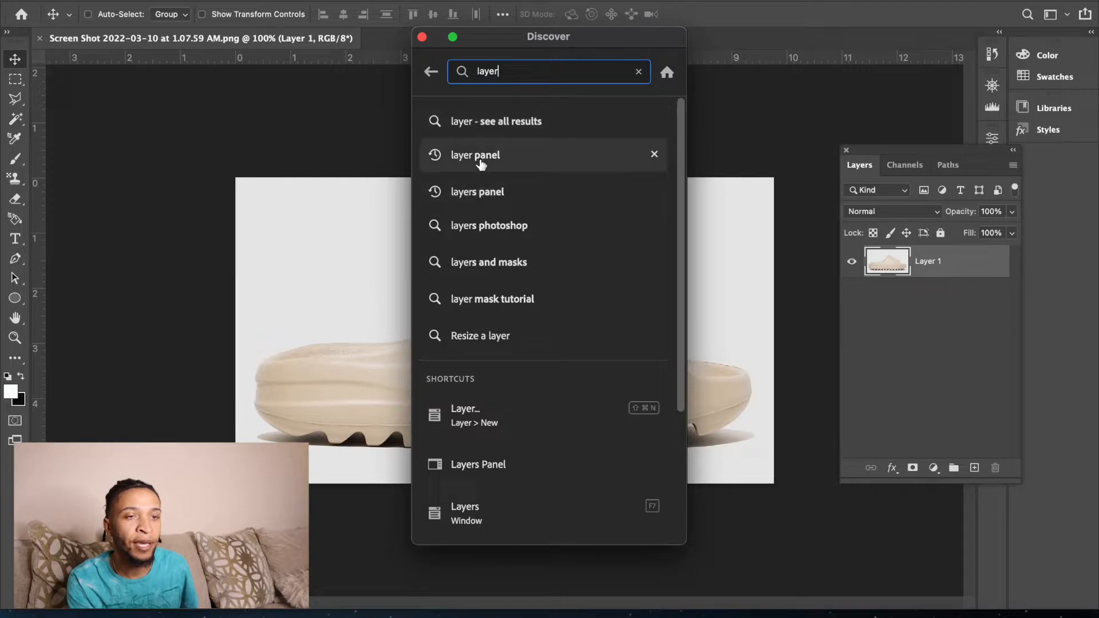
{"action": "left_click", "coordinate": [421, 37]}
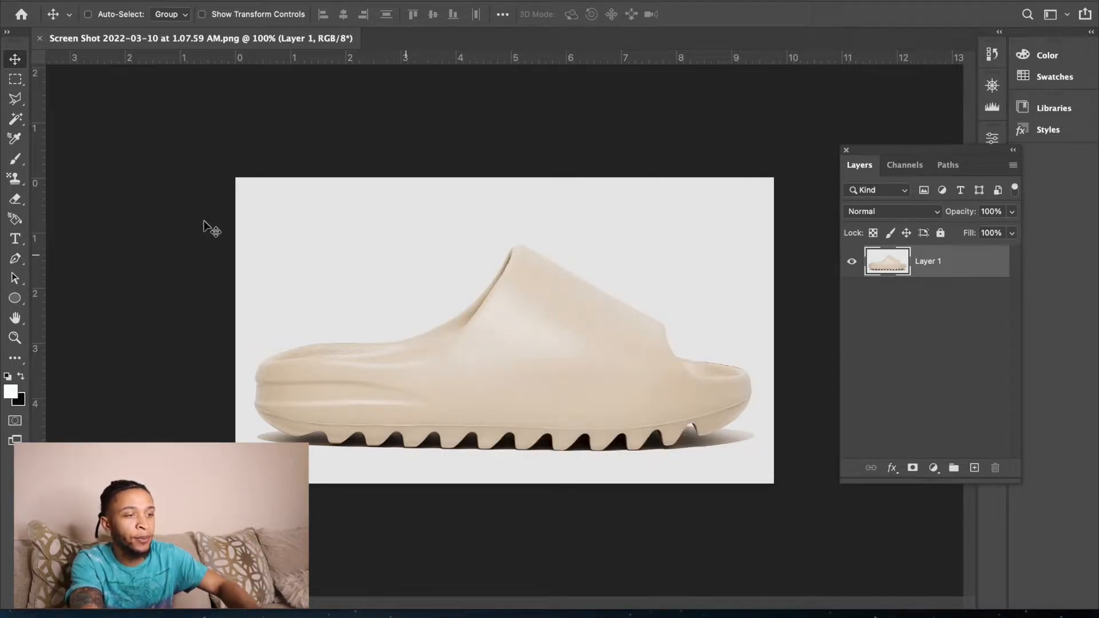
{"action": "left_click", "coordinate": [17, 120]}
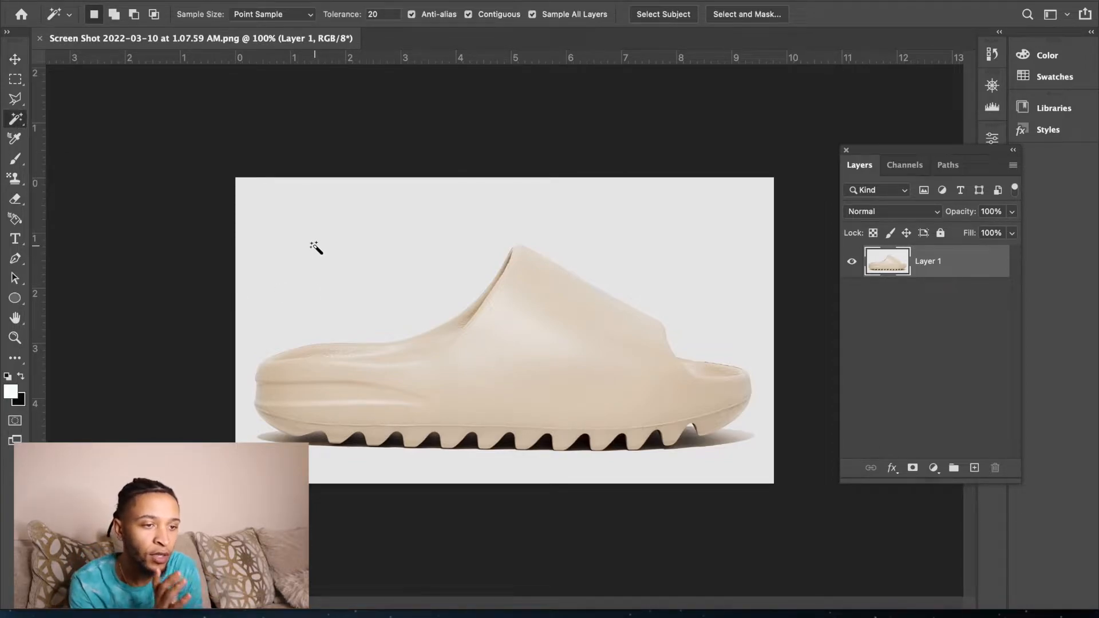
{"action": "left_click", "coordinate": [313, 245]}
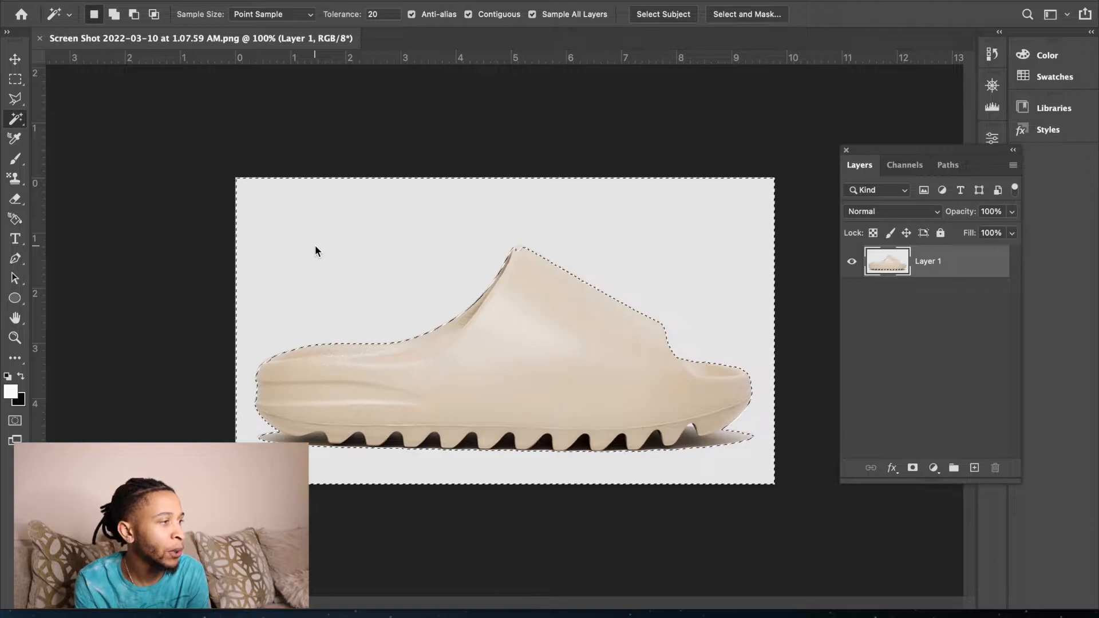
{"action": "key", "text": "super+d"}
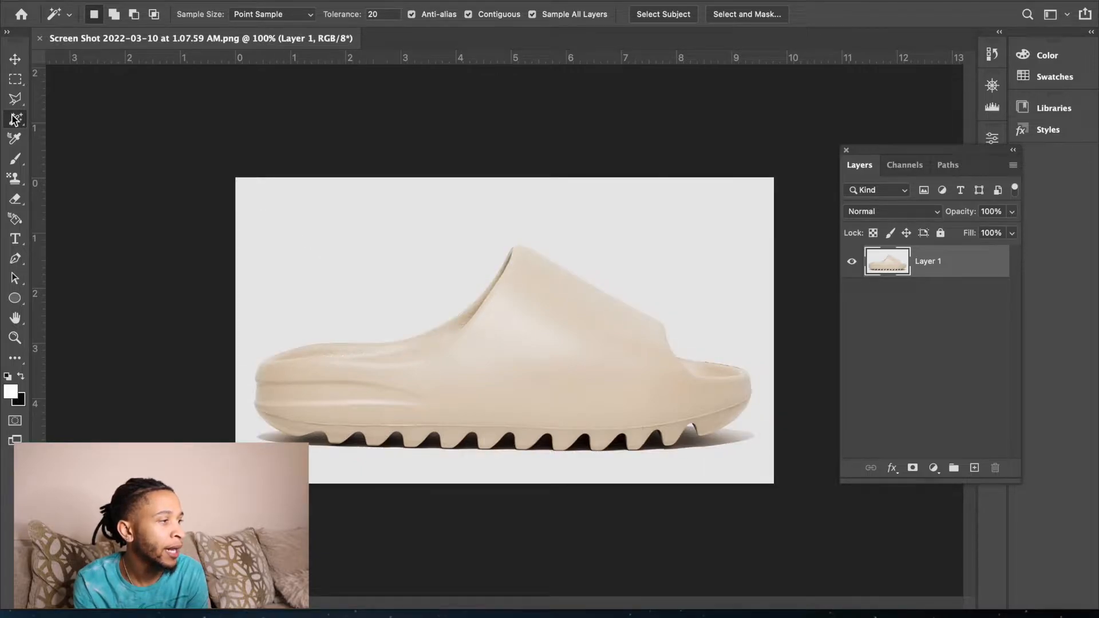
Select the light grey background around the slide with the Magic Wand tool
{"action": "right_click", "coordinate": [16, 121]}
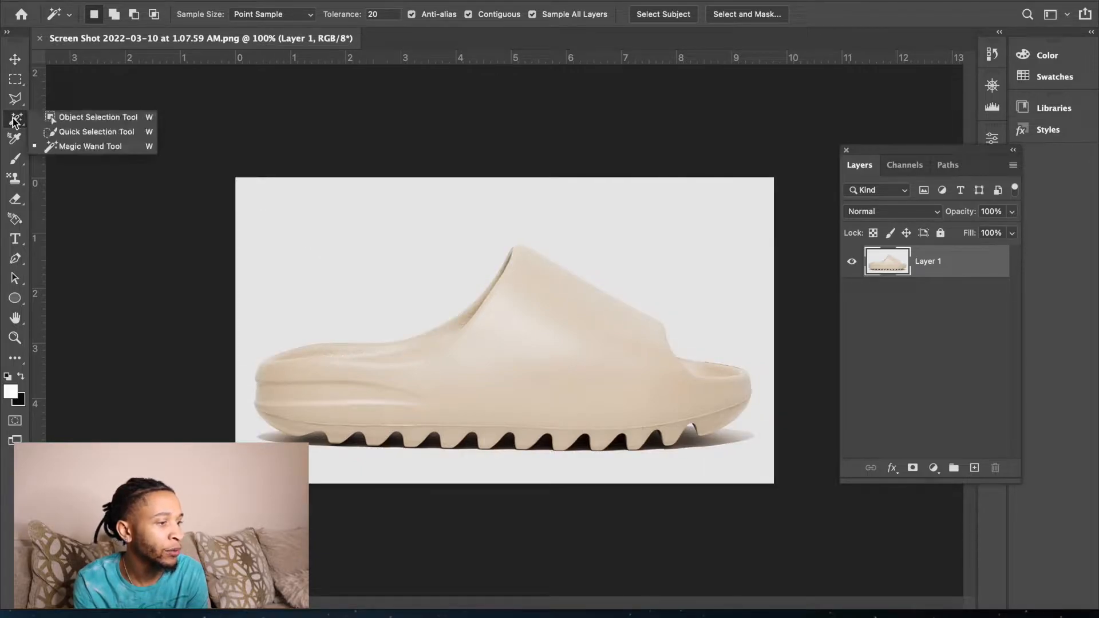
{"action": "left_click", "coordinate": [103, 150]}
{"action": "left_click", "coordinate": [311, 252]}
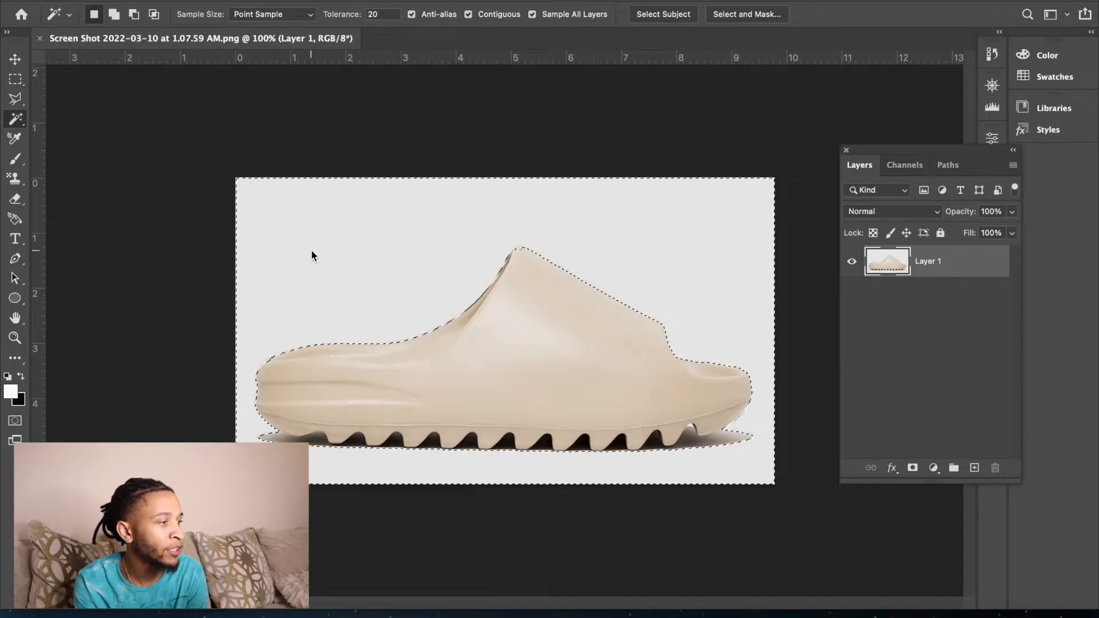
Refine the background selection with the Quick Selection tool, adding the dark gaps between the sole's teeth and the shadow under the toe
{"action": "scroll", "coordinate": [551, 315], "scroll_direction": "up", "scroll_amount": 3}
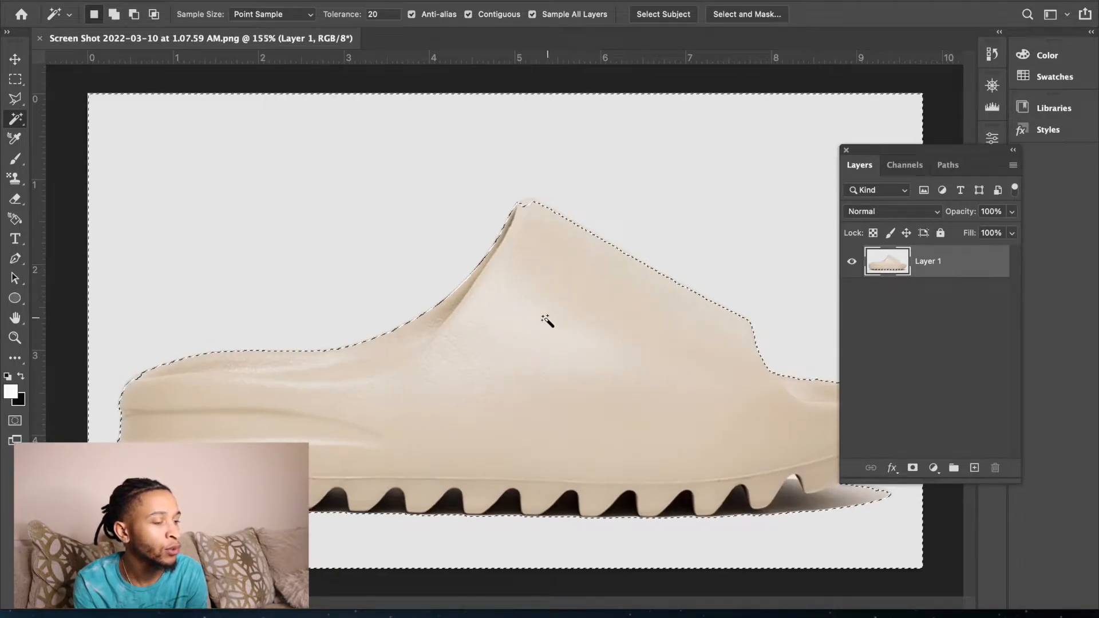
{"action": "right_click", "coordinate": [28, 120]}
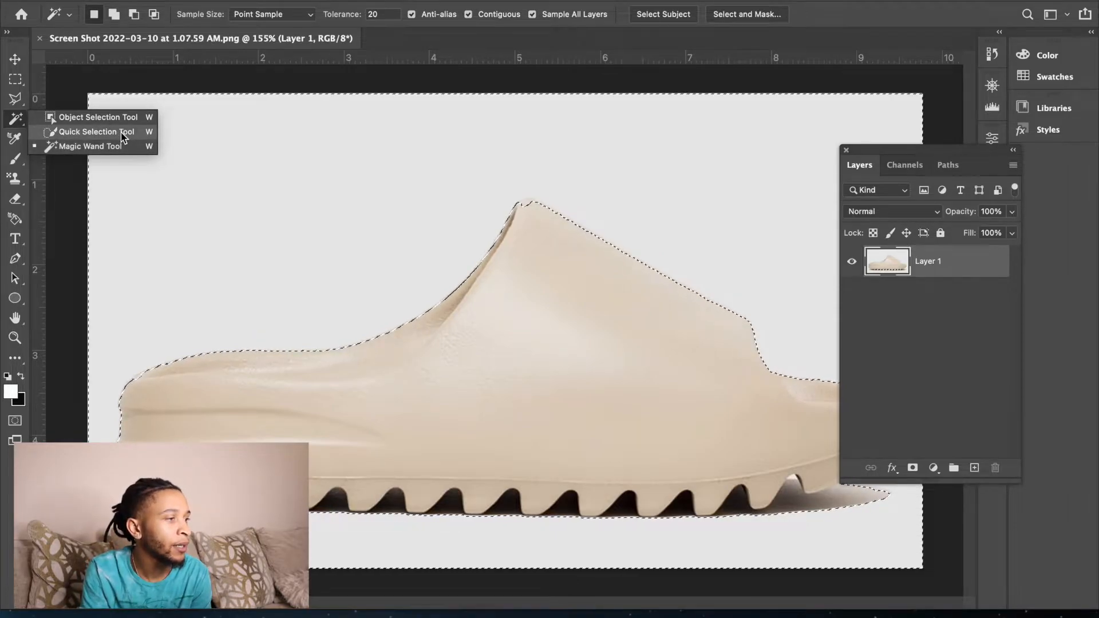
{"action": "left_click", "coordinate": [97, 132]}
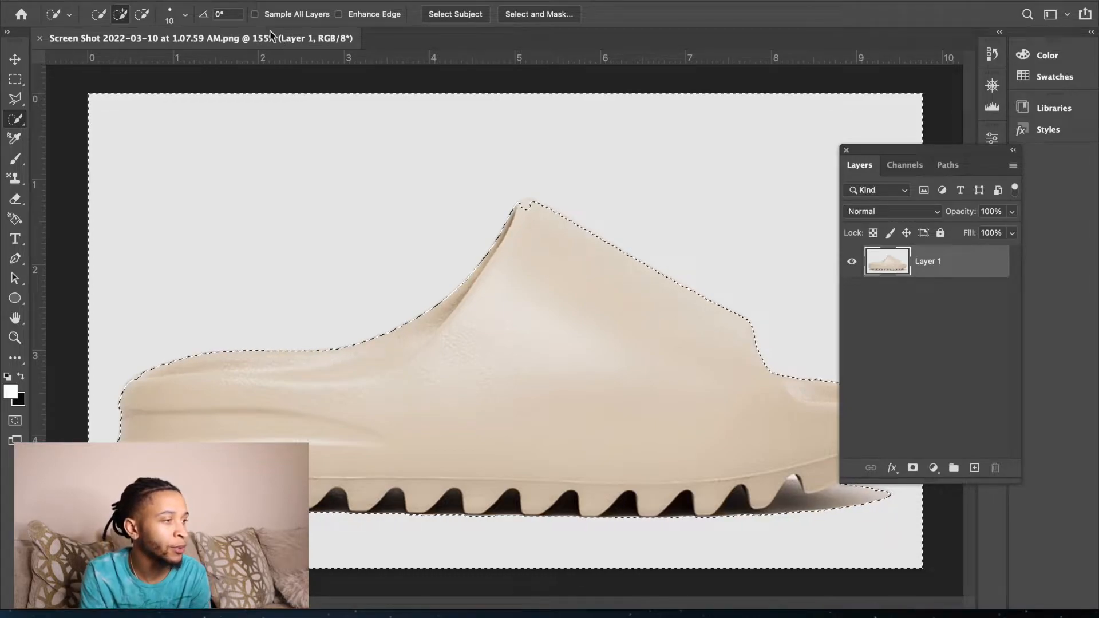
{"action": "left_click", "coordinate": [143, 15]}
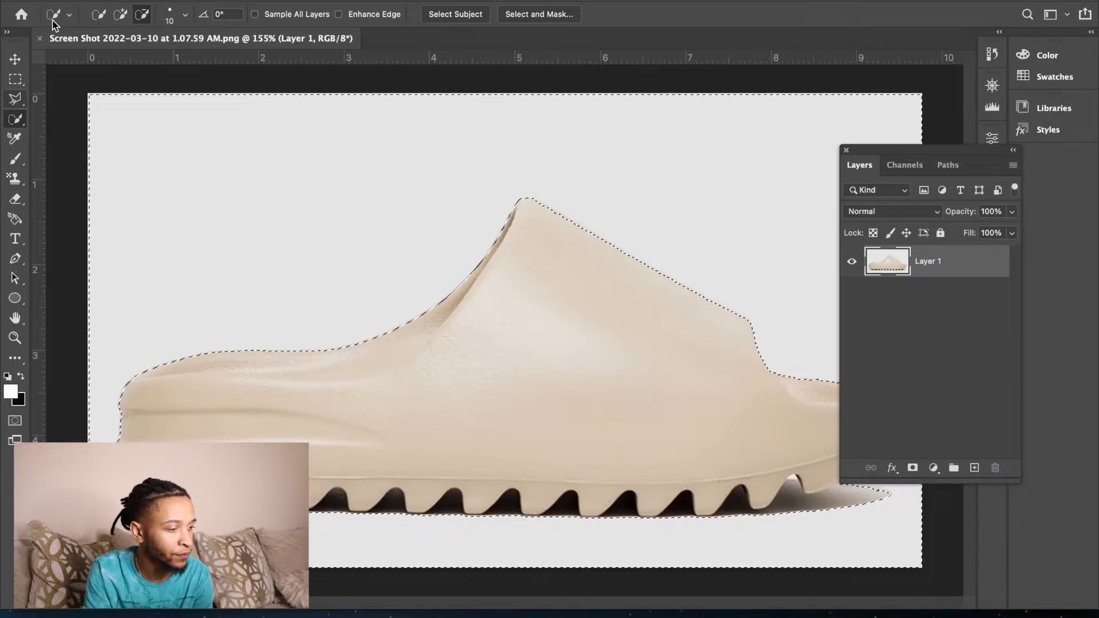
{"action": "left_click", "coordinate": [120, 13]}
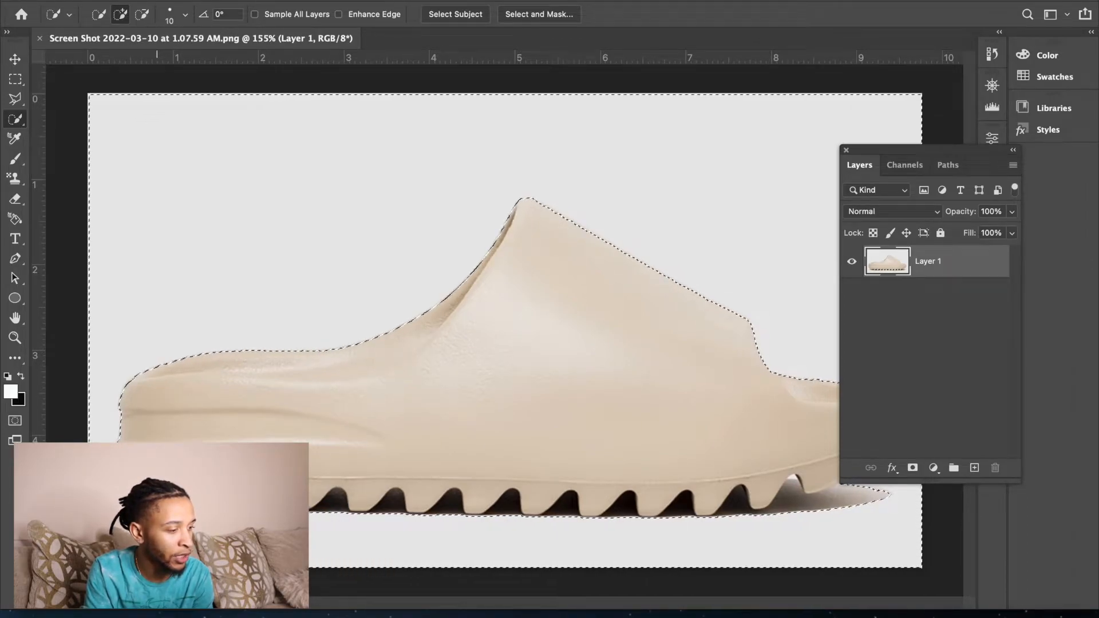
{"action": "left_click", "coordinate": [336, 506]}
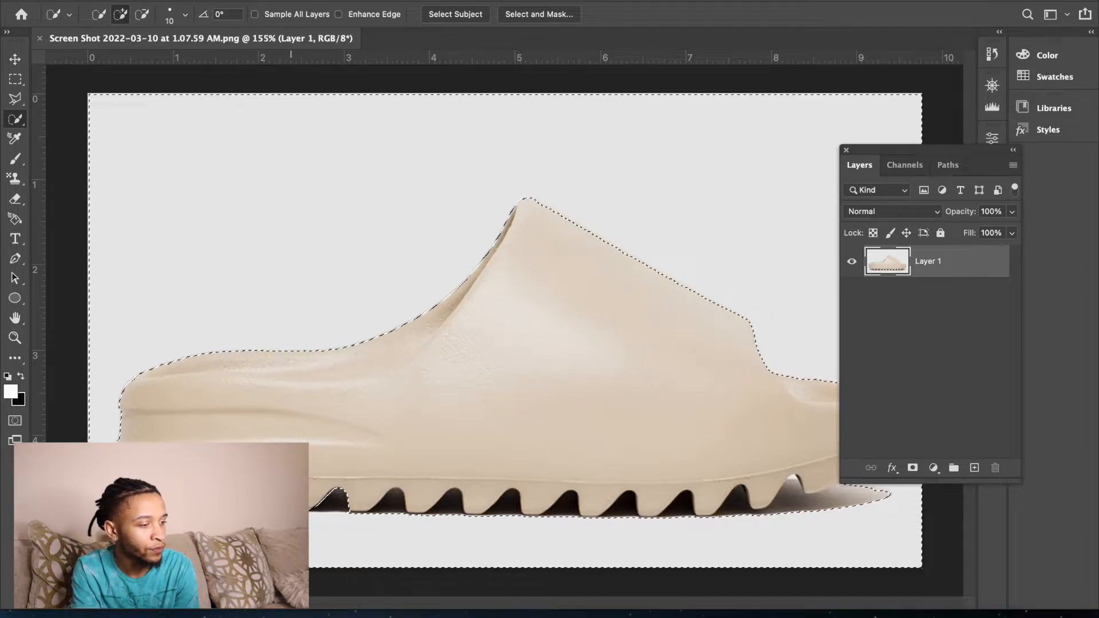
{"action": "left_click", "coordinate": [389, 507]}
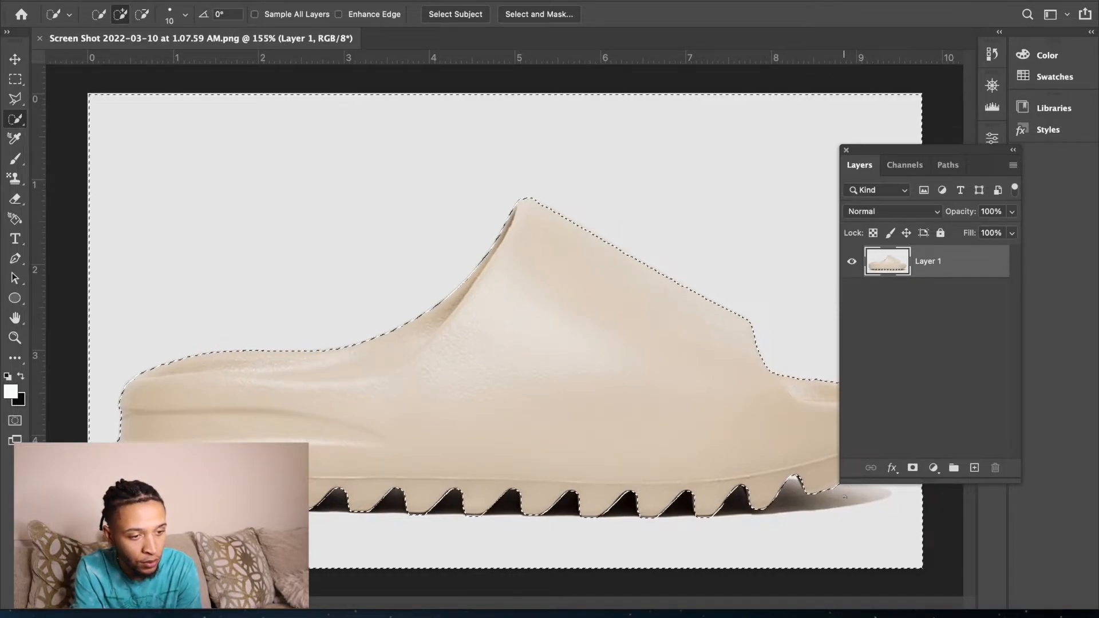
Copy the selected background to a new layer, name it Background, and lock its transparent pixels
{"action": "left_click_drag", "start_coordinate": [929, 155], "coordinate": [911, 65]}
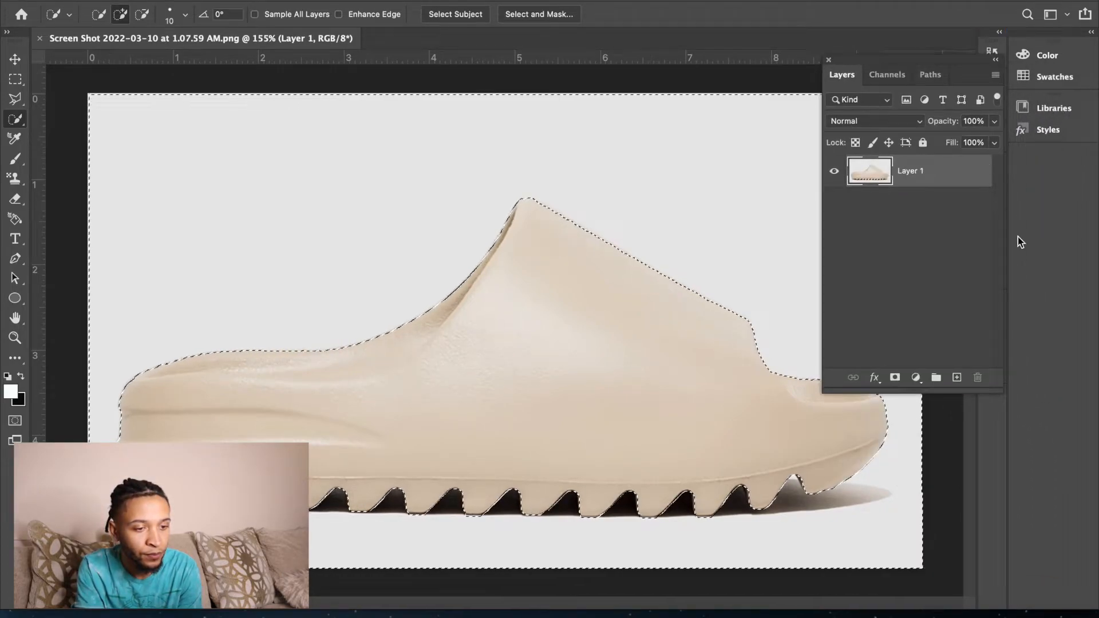
{"action": "key", "text": "super+j"}
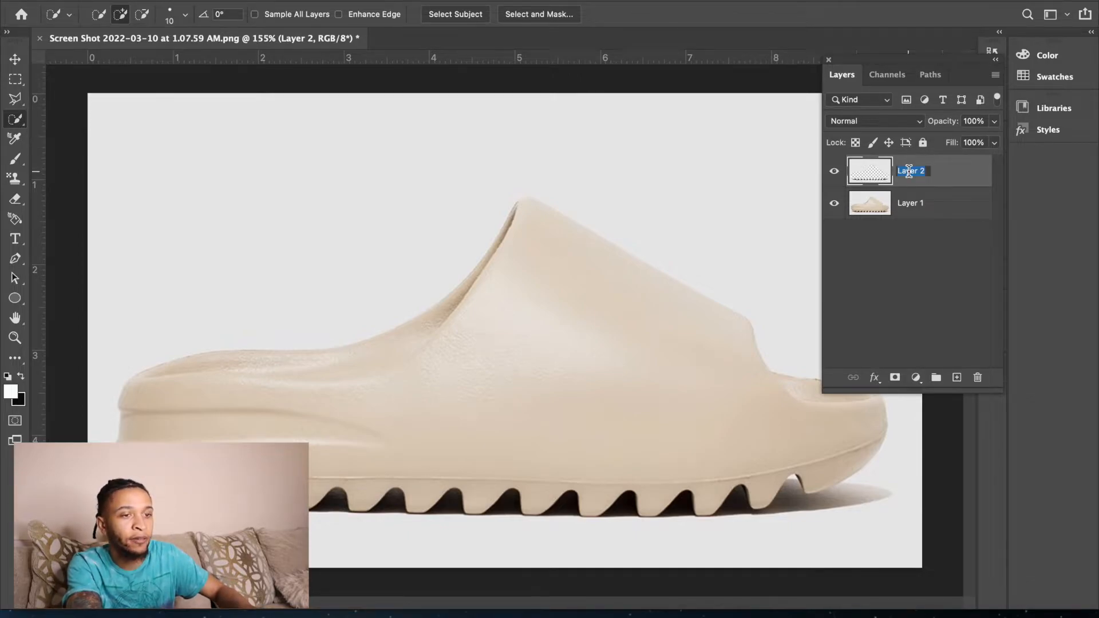
{"action": "type", "text": "Background"}
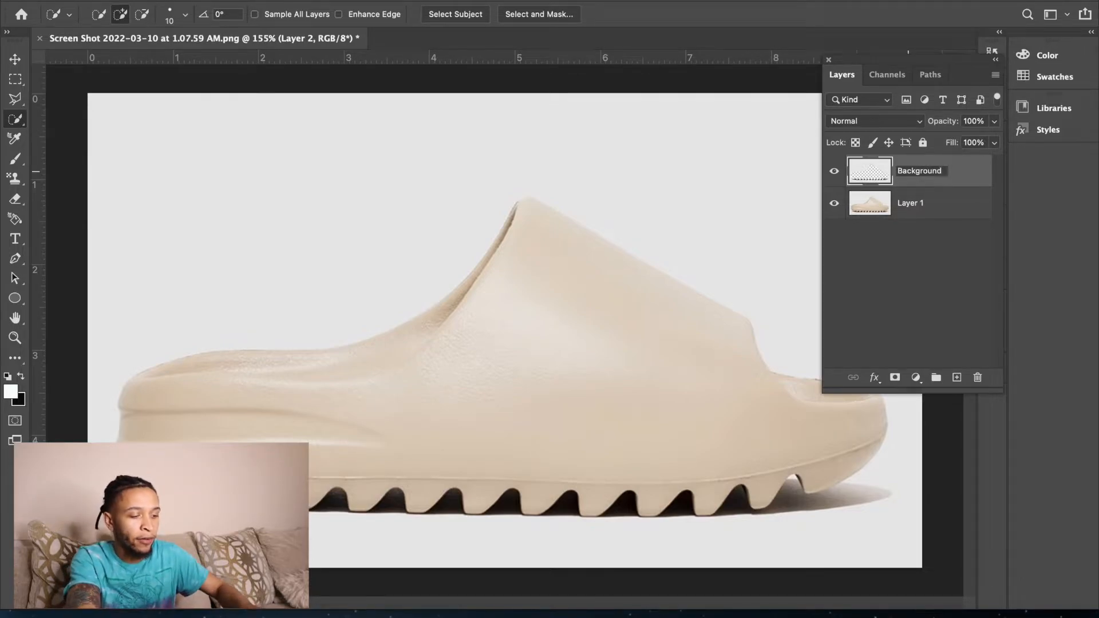
{"action": "key", "text": "Return"}
{"action": "left_click", "coordinate": [855, 143]}
Make Layer 1 the active layer, leaving its name as is, and switch to the Magic Wand tool
{"action": "left_click", "coordinate": [941, 212]}
{"action": "double_click", "coordinate": [910, 202]}
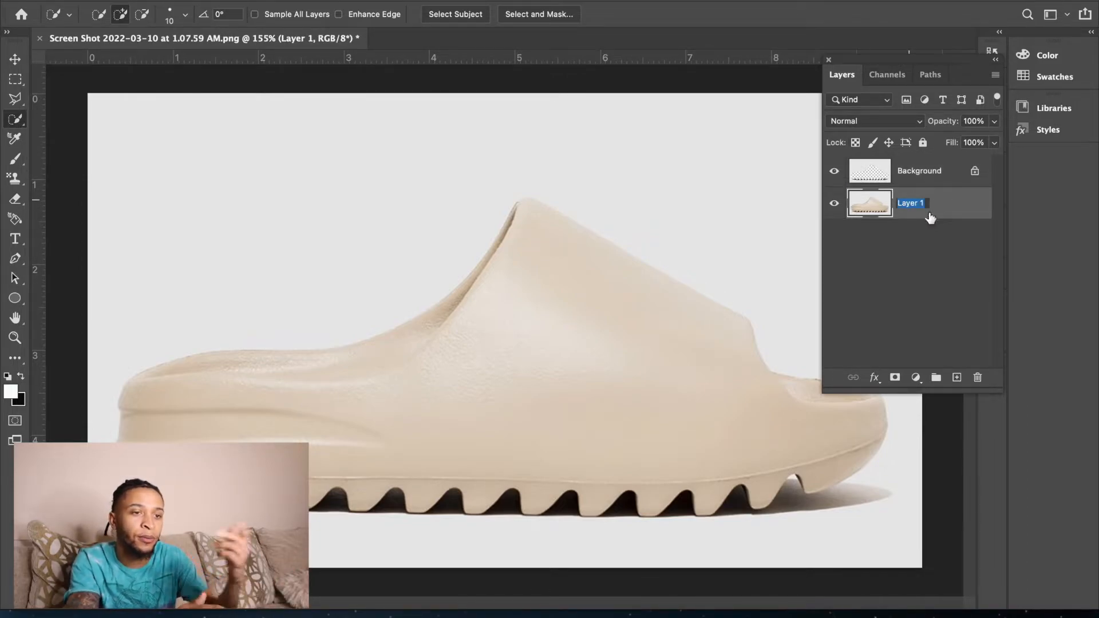
{"action": "left_click", "coordinate": [924, 256]}
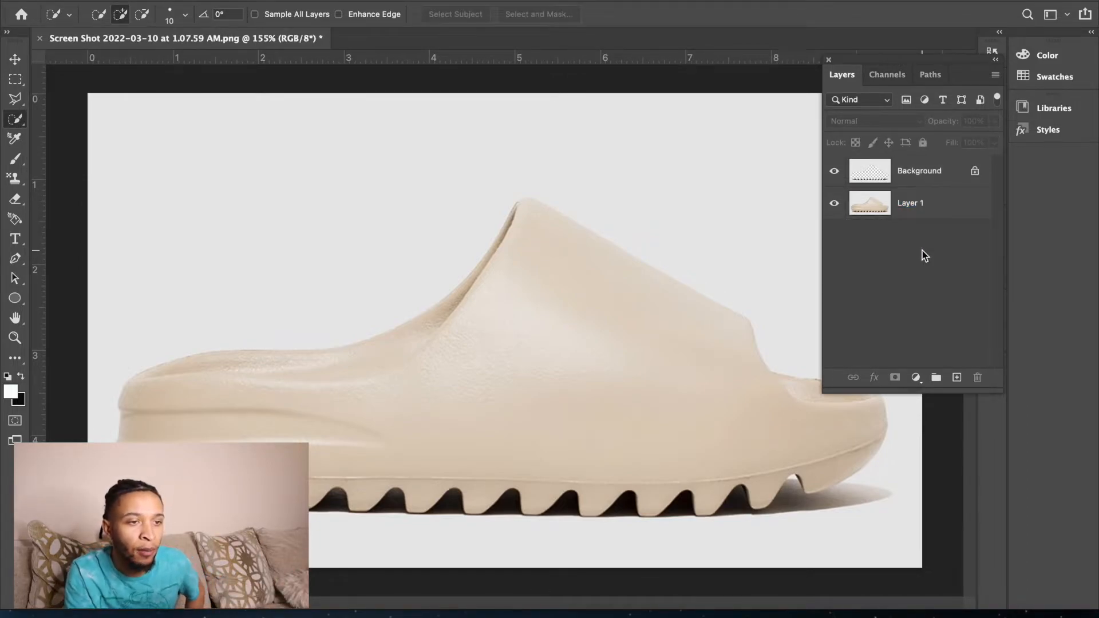
{"action": "left_click", "coordinate": [934, 219]}
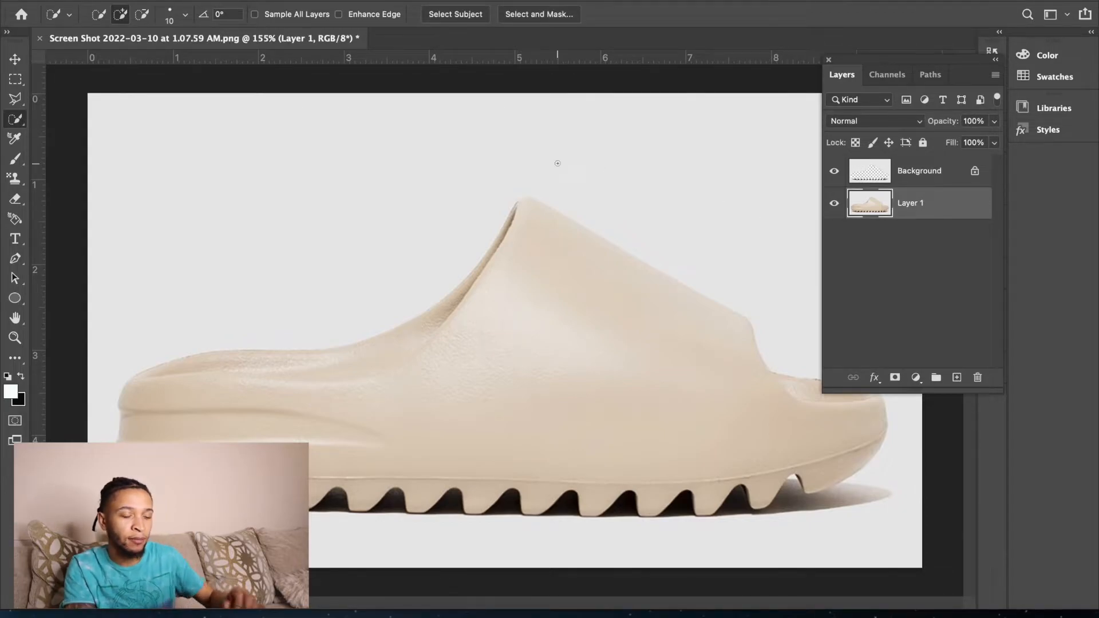
{"action": "right_click", "coordinate": [15, 119]}
{"action": "left_click", "coordinate": [86, 149]}
Try selecting the slide's body with the Magic Wand at two different spots, clearing the selection each time
{"action": "left_click", "coordinate": [527, 376]}
{"action": "key", "text": "super+d"}
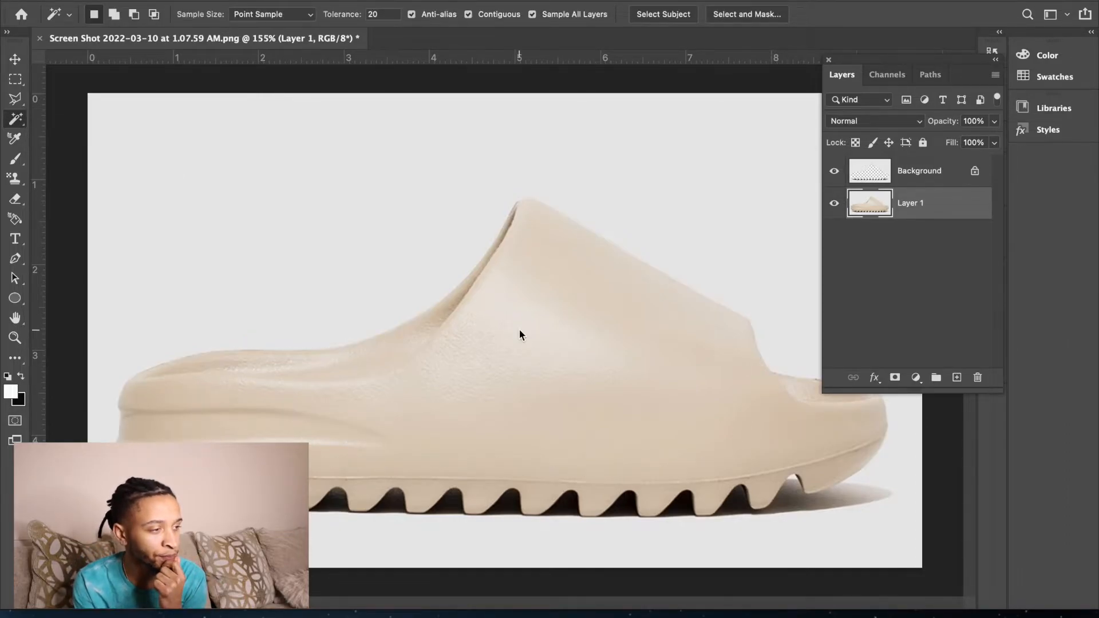
{"action": "left_click", "coordinate": [520, 331]}
{"action": "key", "text": "super+d"}
Try Magic Wand selections of the slide's body with the tolerance set to 15, deselecting after each attempt
{"action": "left_click", "coordinate": [386, 13]}
{"action": "type", "text": "15"}
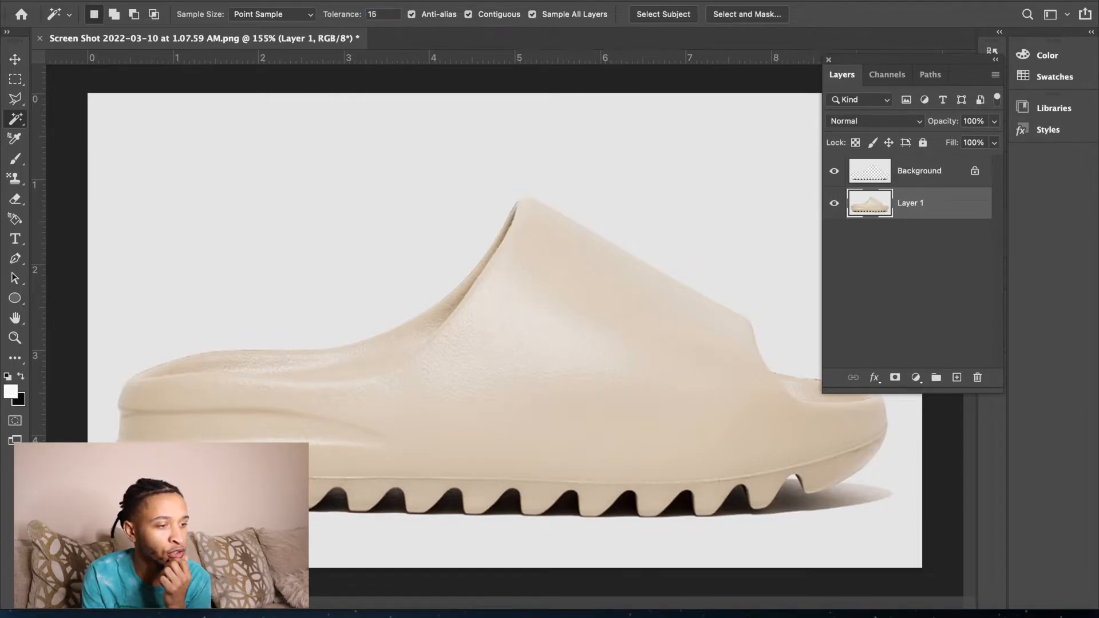
{"action": "left_click", "coordinate": [503, 321]}
{"action": "key", "text": "super+d"}
{"action": "left_click", "coordinate": [527, 387]}
{"action": "key", "text": "super+d"}
Set the Magic Wand tolerance to 30 and select the slide's body on Layer 1
{"action": "left_click", "coordinate": [380, 14]}
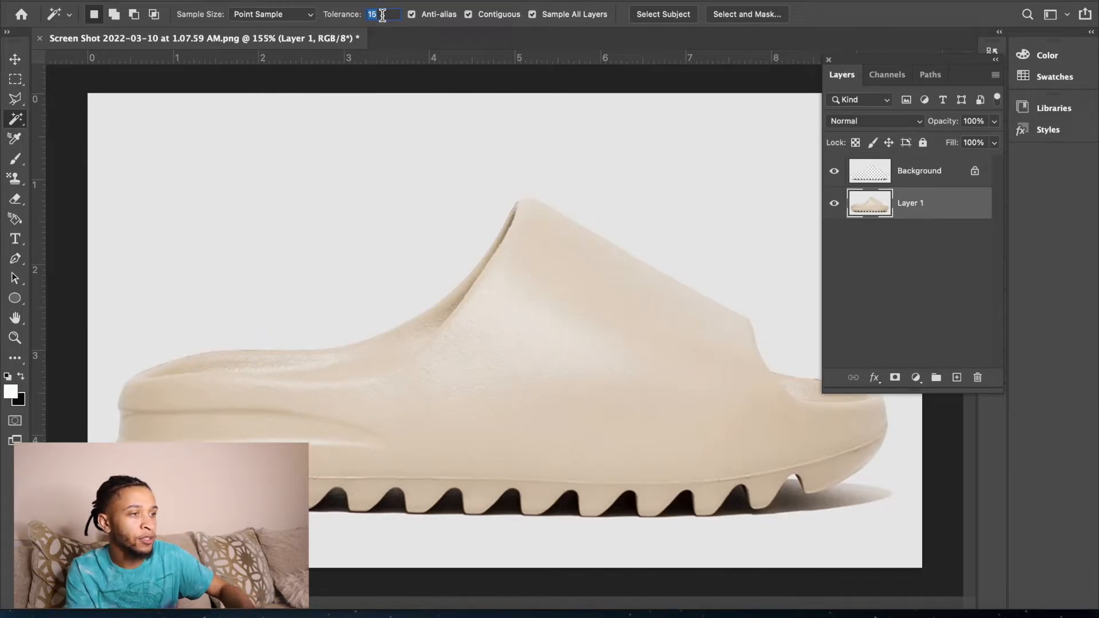
{"action": "type", "text": "30"}
{"action": "left_click", "coordinate": [549, 376]}
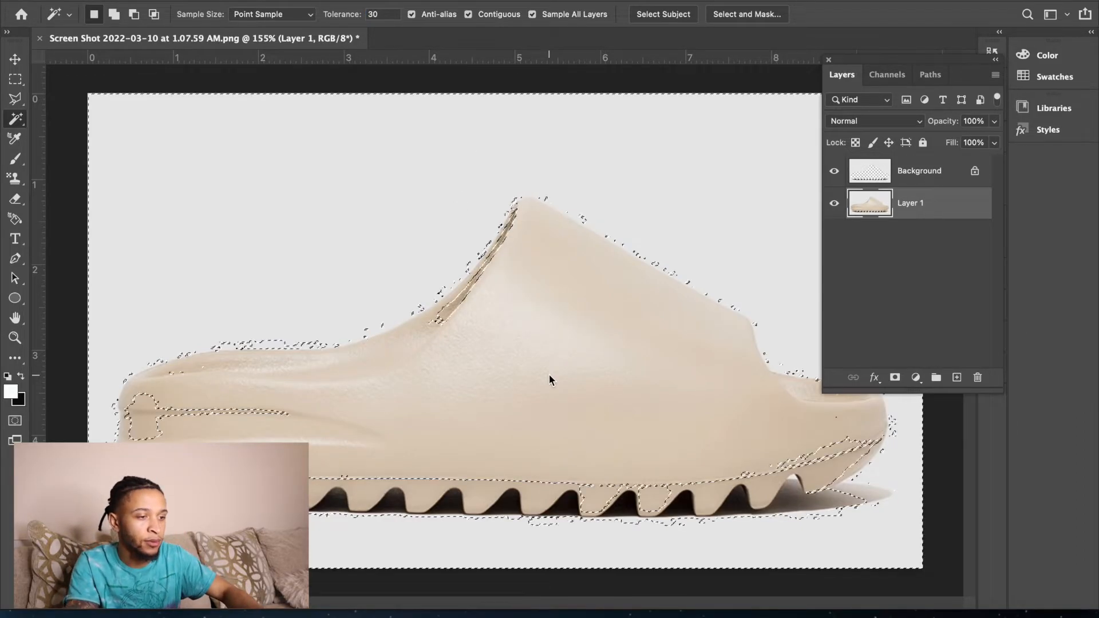
Clear the Magic Wand selection and try selecting the slide's body with the Quick Selection tool, undoing the result
{"action": "key", "text": "super+d"}
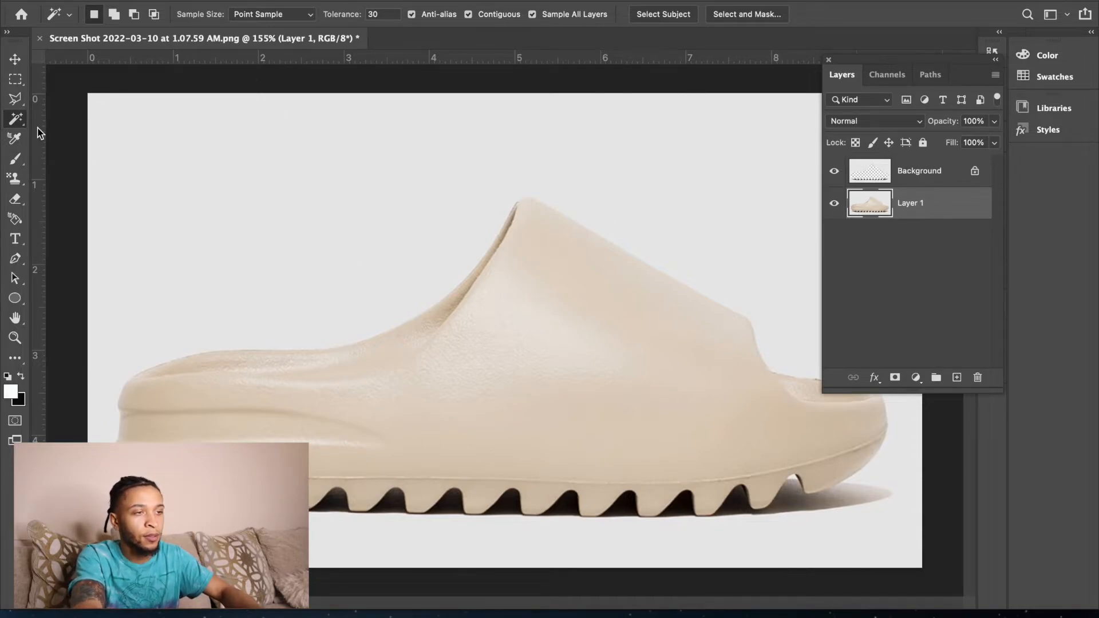
{"action": "right_click", "coordinate": [17, 119]}
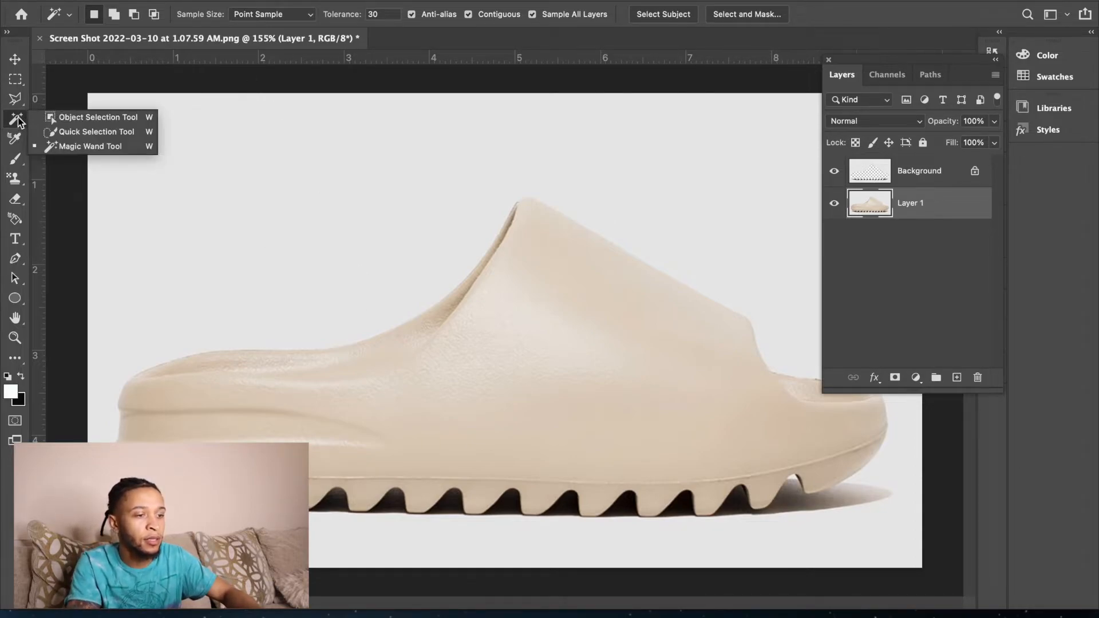
{"action": "left_click", "coordinate": [75, 137]}
{"action": "mouse_move", "coordinate": [400, 369]}
{"action": "left_mouse_down"}
{"action": "mouse_move", "coordinate": [486, 321]}
{"action": "mouse_move", "coordinate": [409, 400]}
{"action": "left_mouse_up"}
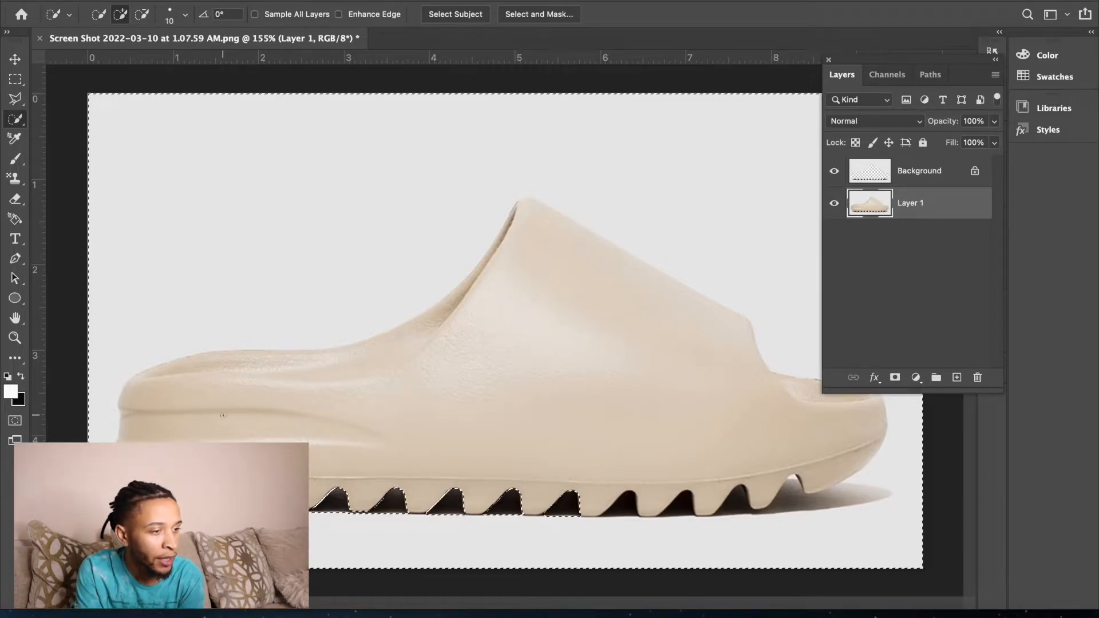
{"action": "key", "text": "z"}
{"action": "key", "text": "super+d"}
{"action": "key", "text": "super+shift+d"}
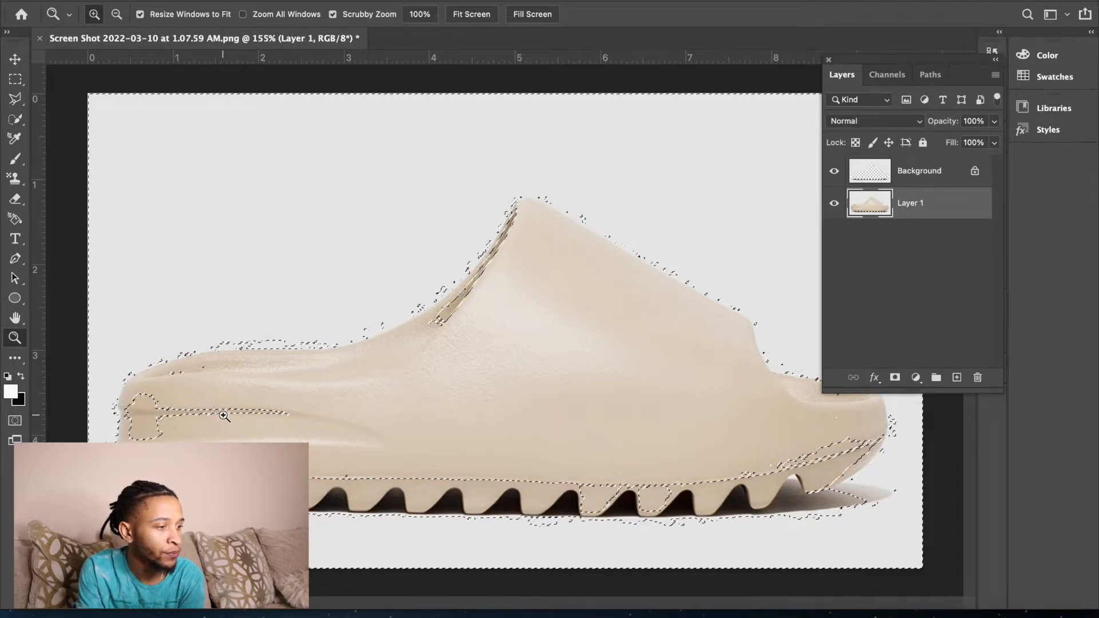
Clear the restored selection and try brushing a Quick Selection over the slide from the heel across the sole and midsection
{"action": "left_click", "coordinate": [380, 393]}
{"action": "left_click", "coordinate": [380, 393], "text": "alt"}
{"action": "left_click", "coordinate": [488, 362]}
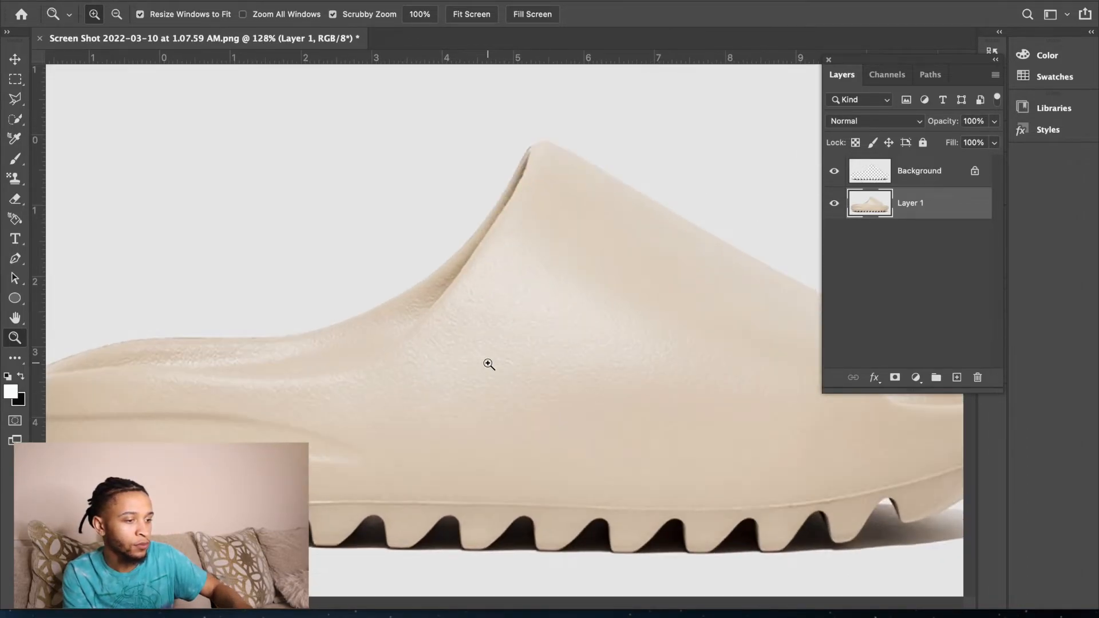
{"action": "left_click", "coordinate": [20, 120]}
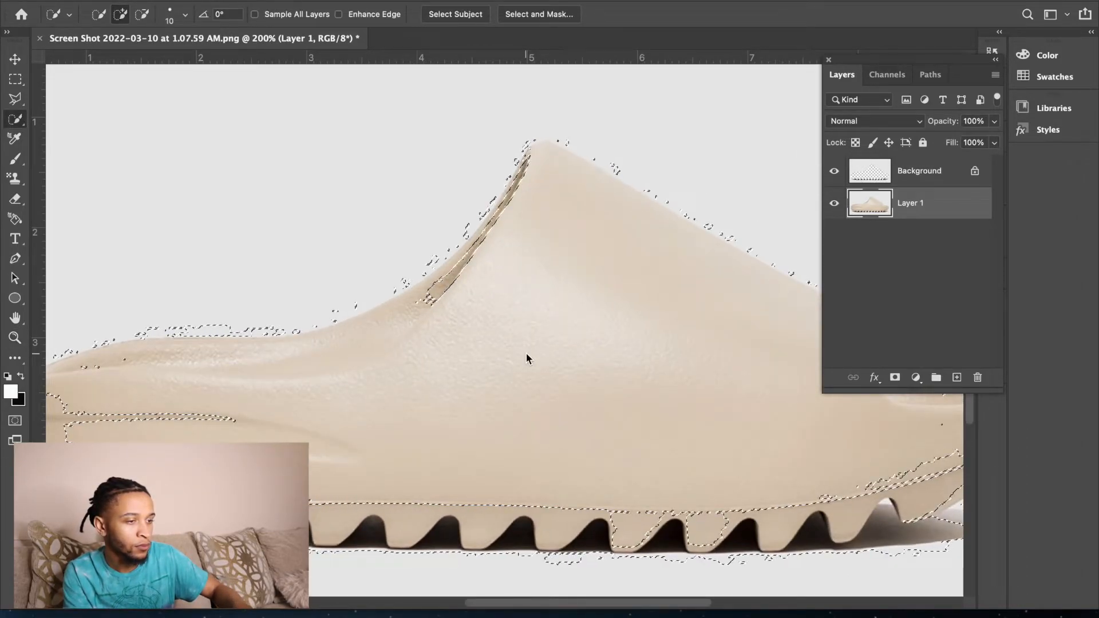
{"action": "scroll", "coordinate": [526, 353], "scroll_direction": "down", "scroll_amount": 1}
{"action": "key", "text": "super+d"}
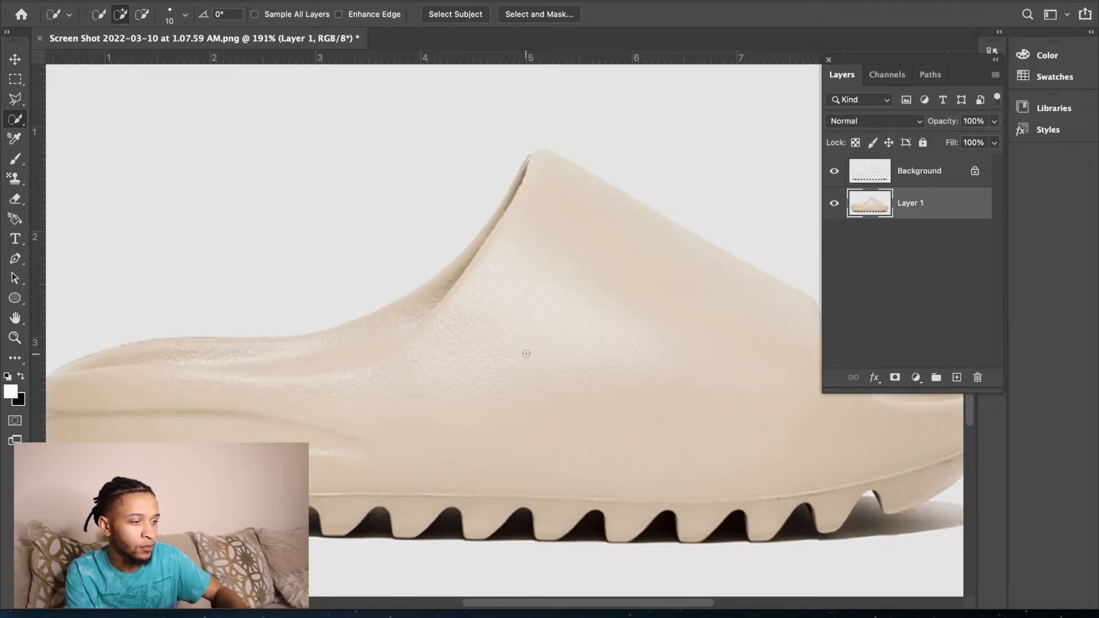
{"action": "scroll", "coordinate": [450, 364], "scroll_direction": "up", "scroll_amount": 1}
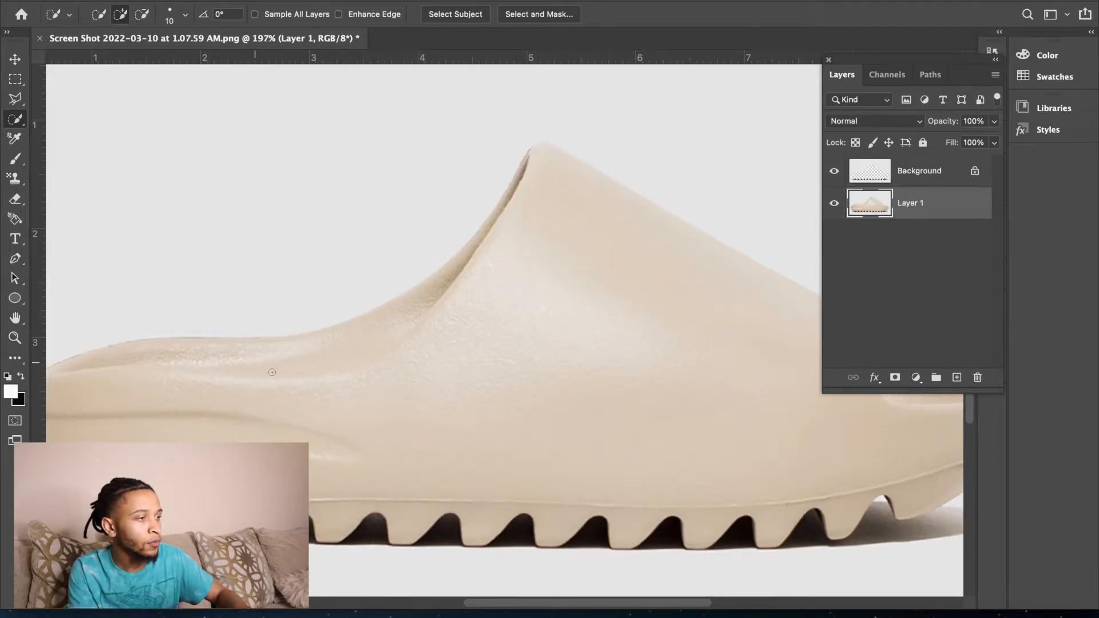
{"action": "scroll", "coordinate": [450, 364], "scroll_direction": "left", "scroll_amount": 5}
{"action": "mouse_move", "coordinate": [237, 407]}
{"action": "left_mouse_down"}
{"action": "mouse_move", "coordinate": [238, 360]}
{"action": "mouse_move", "coordinate": [255, 346]}
{"action": "mouse_move", "coordinate": [251, 394]}
{"action": "mouse_move", "coordinate": [322, 316]}
{"action": "mouse_move", "coordinate": [503, 307]}
{"action": "mouse_move", "coordinate": [232, 412]}
{"action": "mouse_move", "coordinate": [422, 446]}
{"action": "left_mouse_up"}
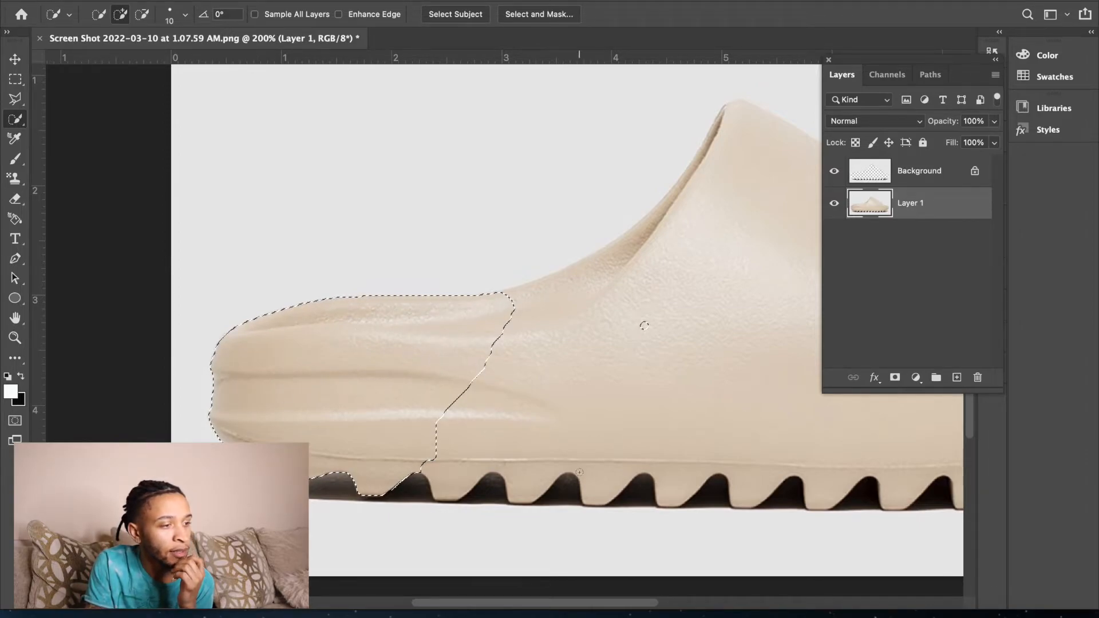
{"action": "mouse_move", "coordinate": [522, 474]}
{"action": "left_mouse_down"}
{"action": "mouse_move", "coordinate": [461, 395]}
{"action": "mouse_move", "coordinate": [443, 452]}
{"action": "mouse_move", "coordinate": [481, 486]}
{"action": "mouse_move", "coordinate": [533, 421]}
{"action": "mouse_move", "coordinate": [575, 458]}
{"action": "mouse_move", "coordinate": [601, 441]}
{"action": "mouse_move", "coordinate": [606, 452]}
{"action": "mouse_move", "coordinate": [672, 450]}
{"action": "mouse_move", "coordinate": [687, 462]}
{"action": "mouse_move", "coordinate": [767, 454]}
{"action": "left_mouse_up"}
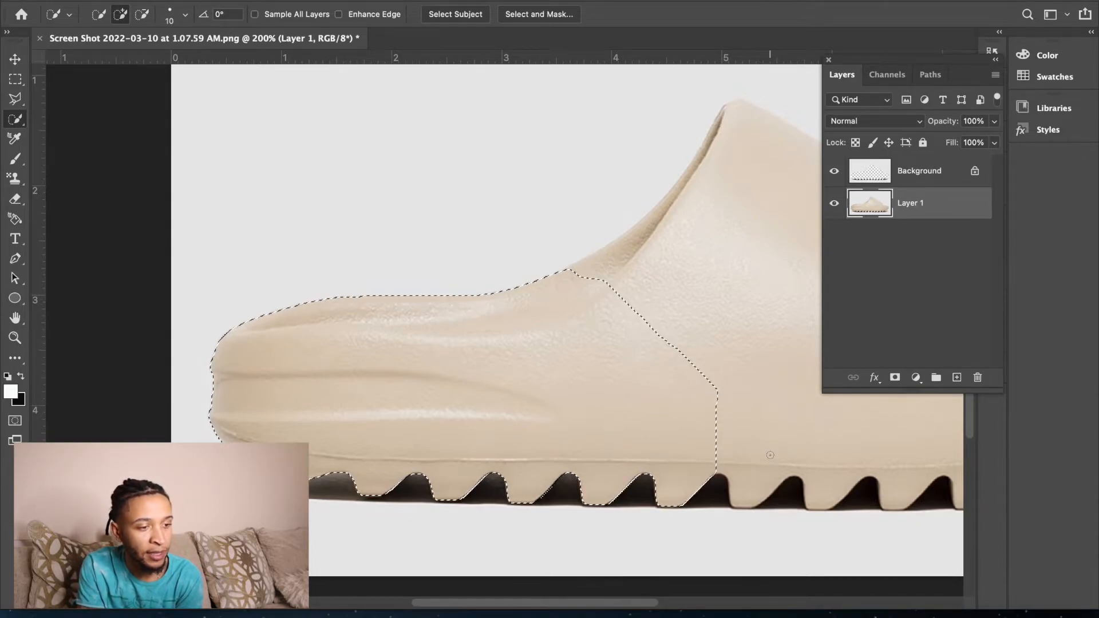
{"action": "scroll", "coordinate": [606, 372], "scroll_direction": "right", "scroll_amount": 10}
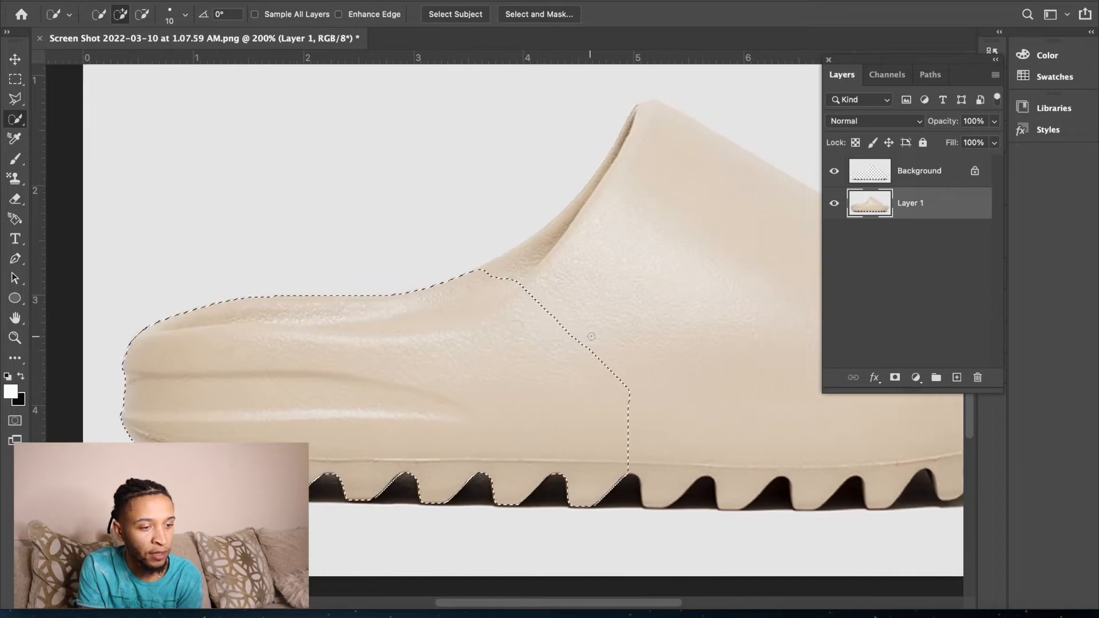
{"action": "mouse_move", "coordinate": [295, 280]}
{"action": "left_mouse_down"}
{"action": "mouse_move", "coordinate": [361, 255]}
{"action": "mouse_move", "coordinate": [363, 245]}
{"action": "mouse_move", "coordinate": [353, 248]}
{"action": "mouse_move", "coordinate": [395, 223]}
{"action": "mouse_move", "coordinate": [357, 242]}
{"action": "mouse_move", "coordinate": [384, 212]}
{"action": "mouse_move", "coordinate": [393, 305]}
{"action": "mouse_move", "coordinate": [497, 321]}
{"action": "mouse_move", "coordinate": [463, 389]}
{"action": "mouse_move", "coordinate": [586, 405]}
{"action": "left_mouse_up"}
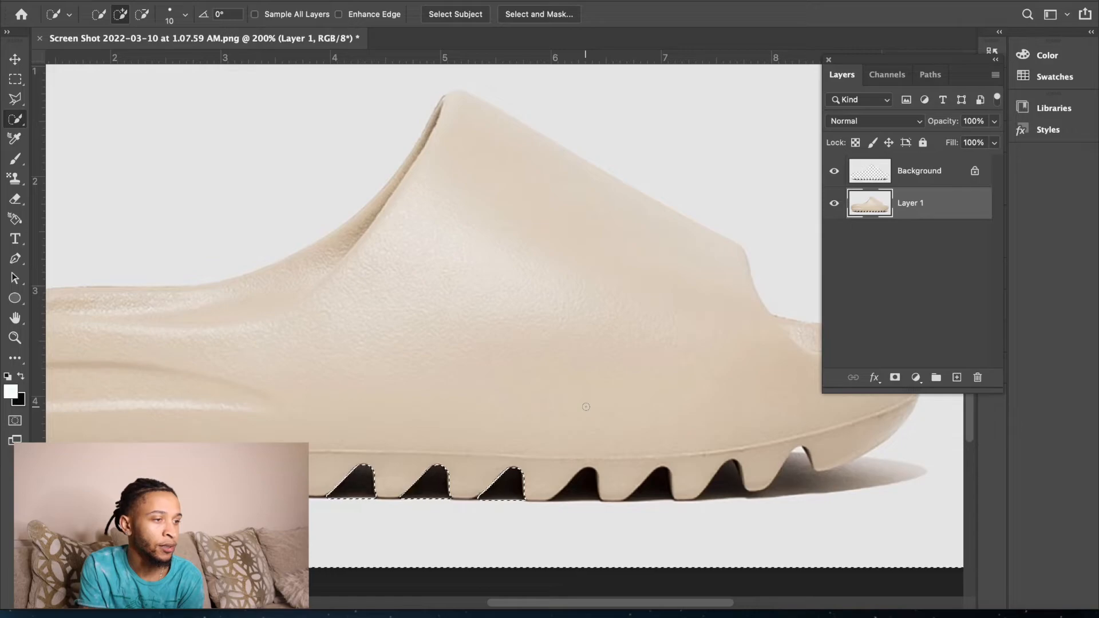
{"action": "mouse_move", "coordinate": [585, 407]}
{"action": "left_mouse_down"}
{"action": "mouse_move", "coordinate": [483, 386]}
{"action": "mouse_move", "coordinate": [526, 389]}
{"action": "left_mouse_up"}
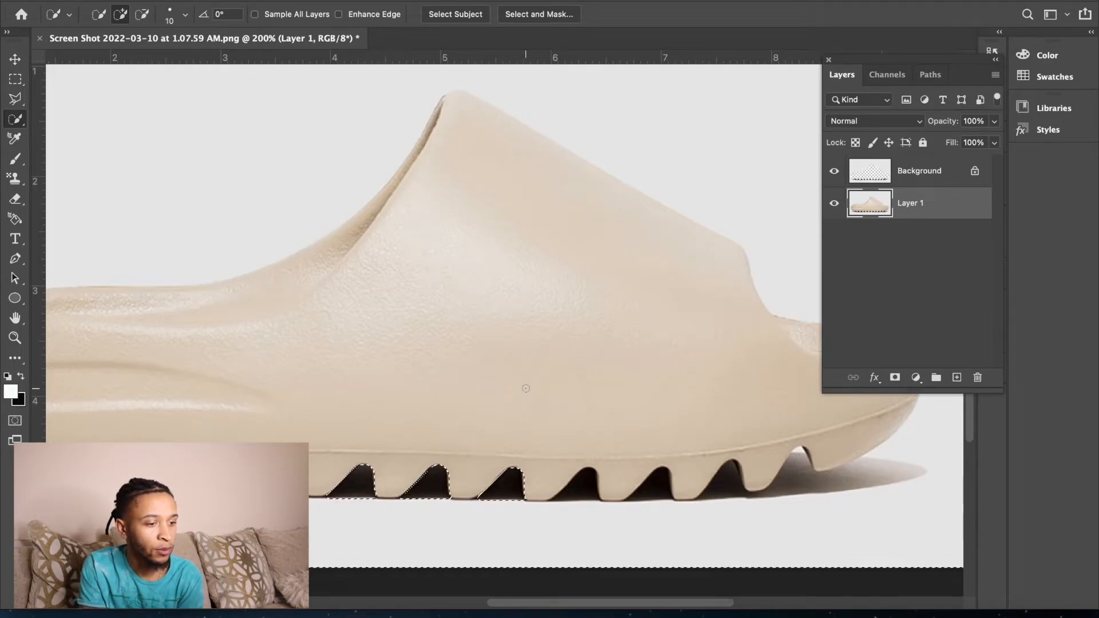
Undo the latest Quick Selection strokes over the slide's midsection until only the heel end is selected
{"action": "key", "text": "super+z"}
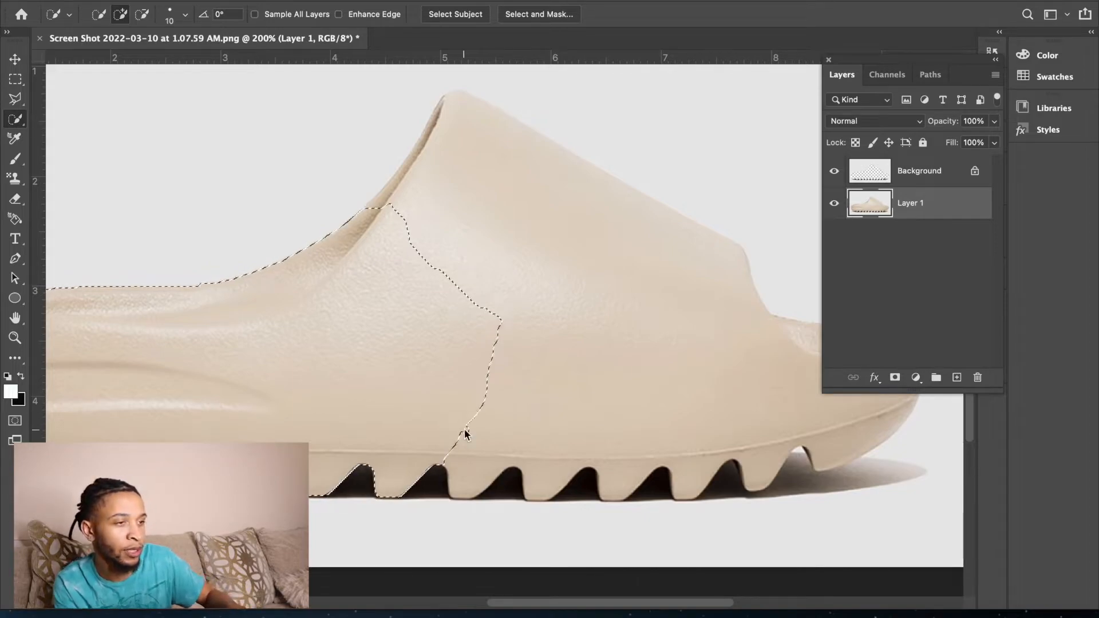
{"action": "left_click_drag", "start_coordinate": [466, 437], "coordinate": [471, 450]}
{"action": "key", "text": "super+z"}
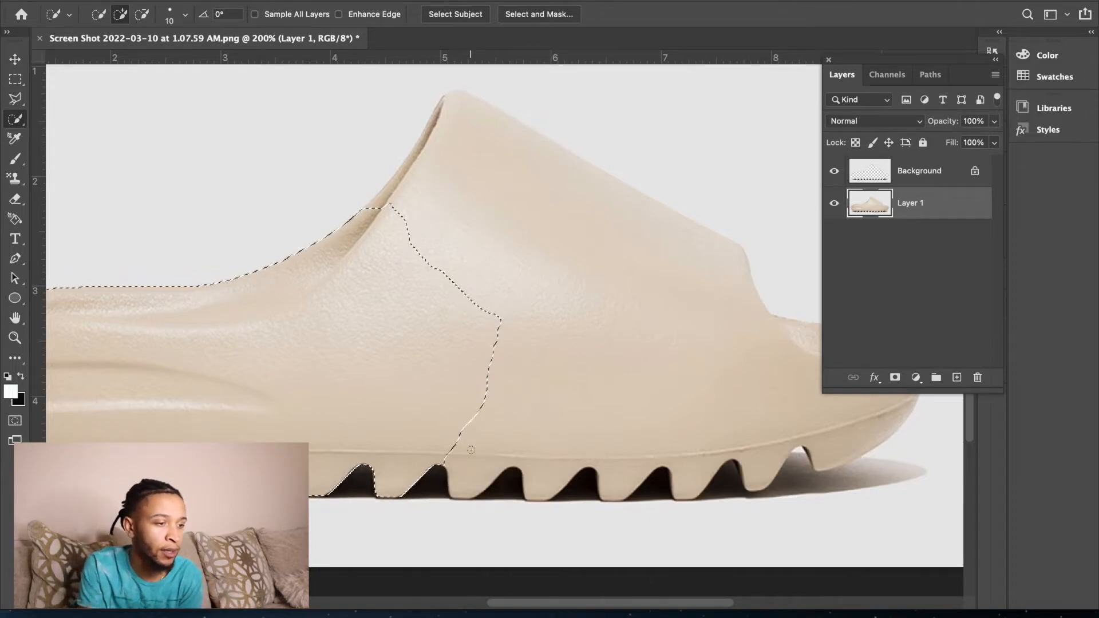
{"action": "key", "text": "super+z"}
{"action": "key", "text": "super+z"}
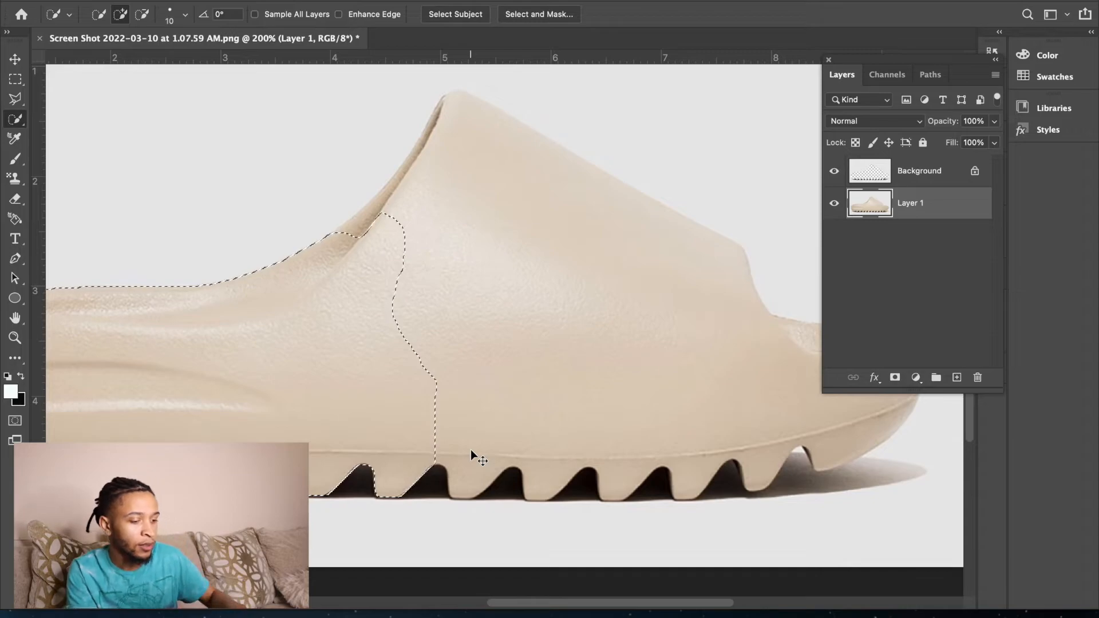
{"action": "key", "text": "super+z"}
{"action": "key", "text": "super+z"}
{"action": "key", "text": "super+z"}
{"action": "key", "text": "super+z"}
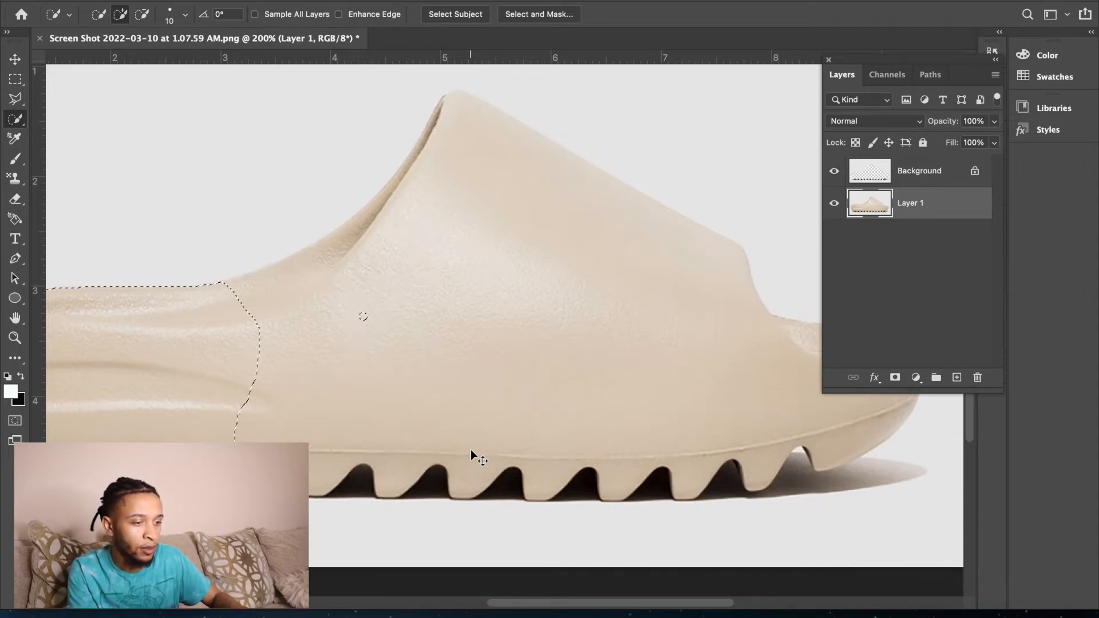
Try extending the Quick Selection from the heel towards the strap, and undo back to the heel selection
{"action": "mouse_move", "coordinate": [363, 315]}
{"action": "left_mouse_down"}
{"action": "mouse_move", "coordinate": [320, 341]}
{"action": "mouse_move", "coordinate": [413, 293]}
{"action": "mouse_move", "coordinate": [425, 249]}
{"action": "left_mouse_up"}
{"action": "key", "text": "super+z"}
{"action": "key", "text": "super+z"}
{"action": "key", "text": "super+z"}
{"action": "key", "text": "super+z"}
{"action": "key", "text": "super+z"}
{"action": "key", "text": "super+z"}
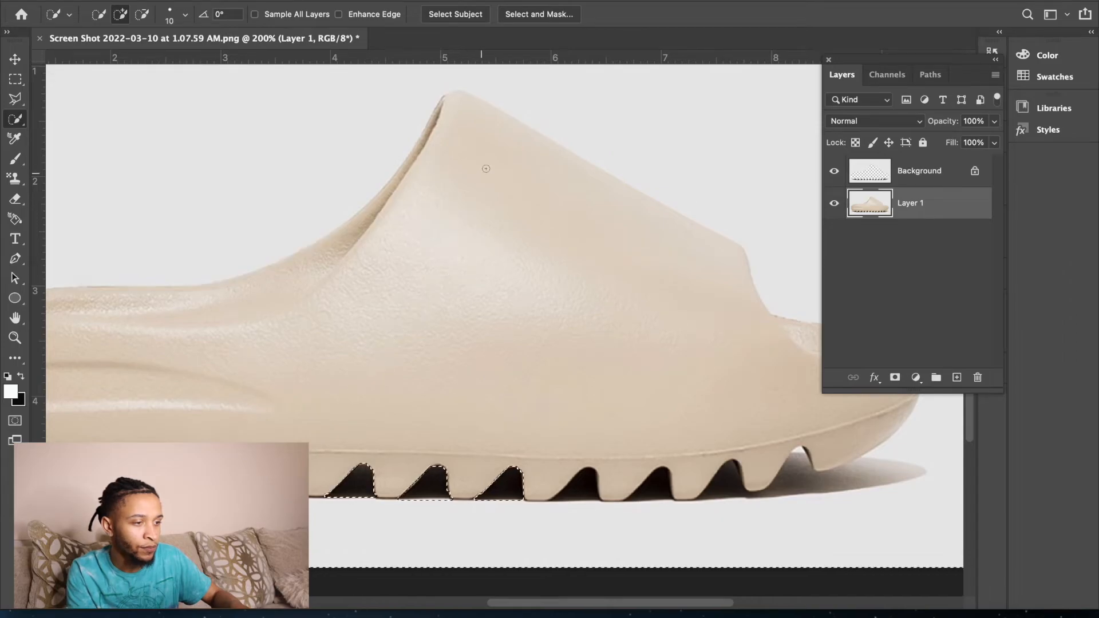
{"action": "scroll", "coordinate": [486, 168], "scroll_direction": "down", "scroll_amount": 5}
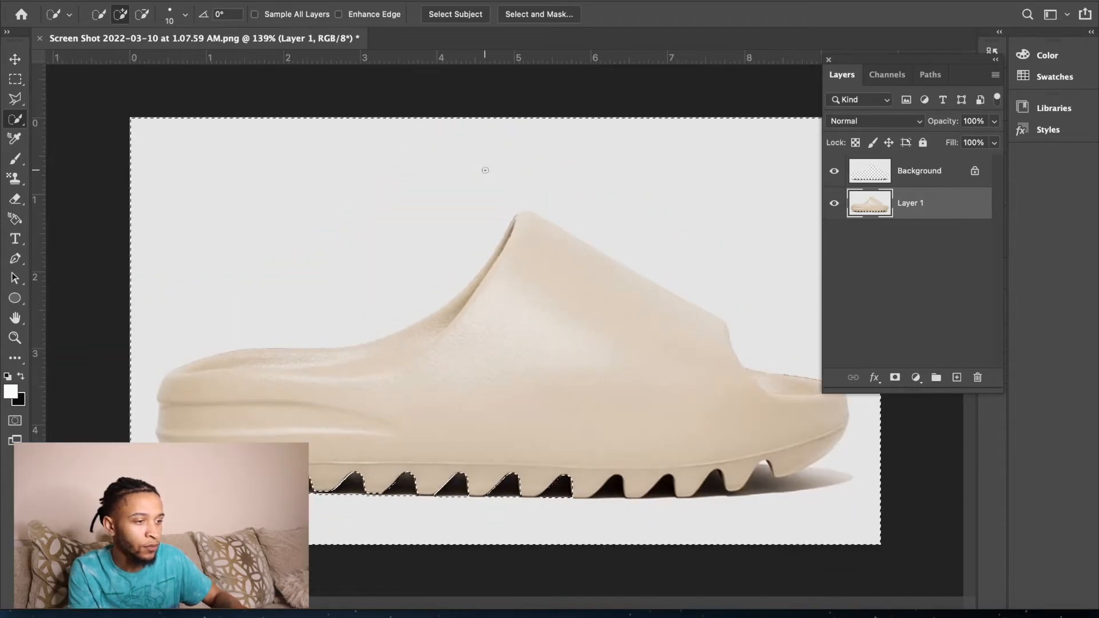
{"action": "key", "text": "super+z"}
{"action": "key", "text": "super+z"}
{"action": "key", "text": "super+z"}
{"action": "key", "text": "super+z"}
{"action": "key", "text": "super+z"}
{"action": "key", "text": "super+z"}
{"action": "key", "text": "super+z"}
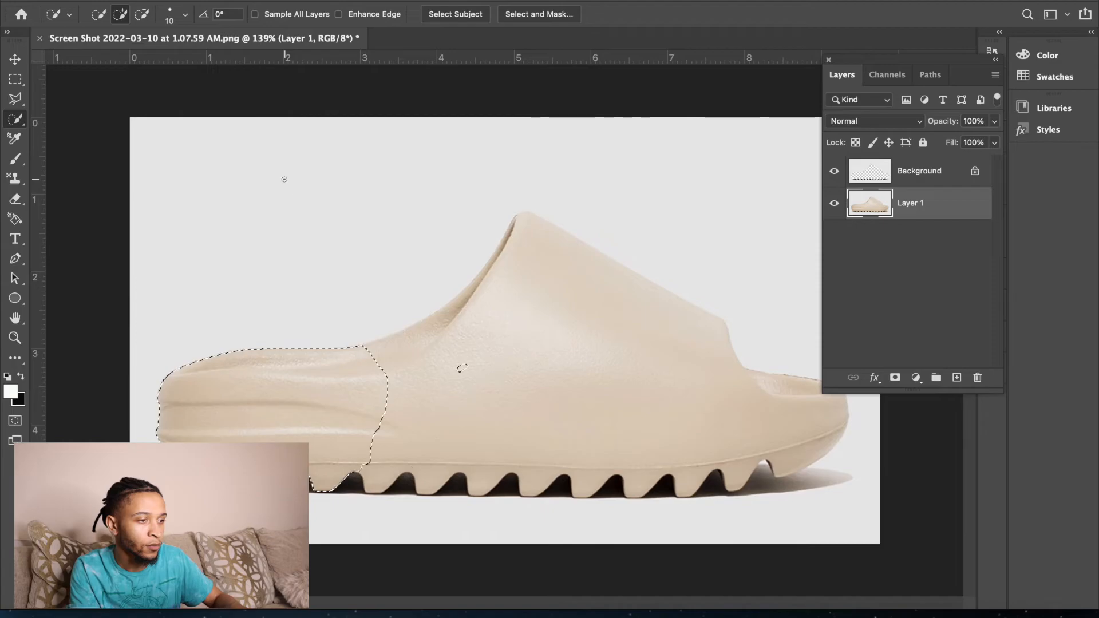
Switch to the Magic Wand, set its tolerance to 20, and select the light grey background around the slide
{"action": "right_click", "coordinate": [15, 118]}
{"action": "left_click", "coordinate": [85, 147]}
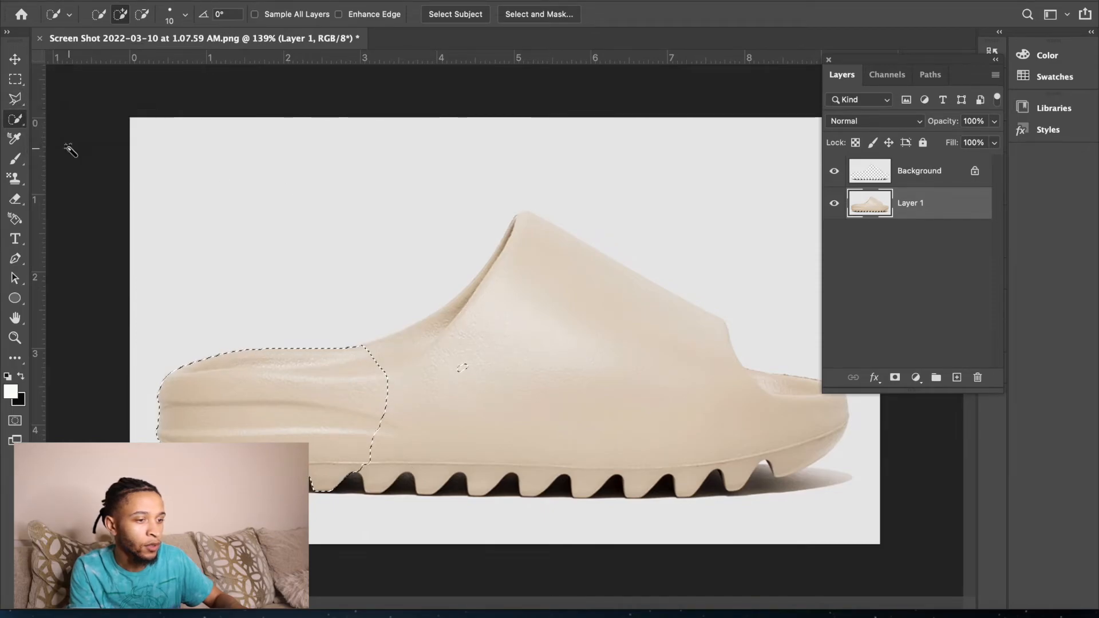
{"action": "left_click", "coordinate": [309, 217]}
{"action": "left_click", "coordinate": [310, 216]}
{"action": "left_click", "coordinate": [246, 198]}
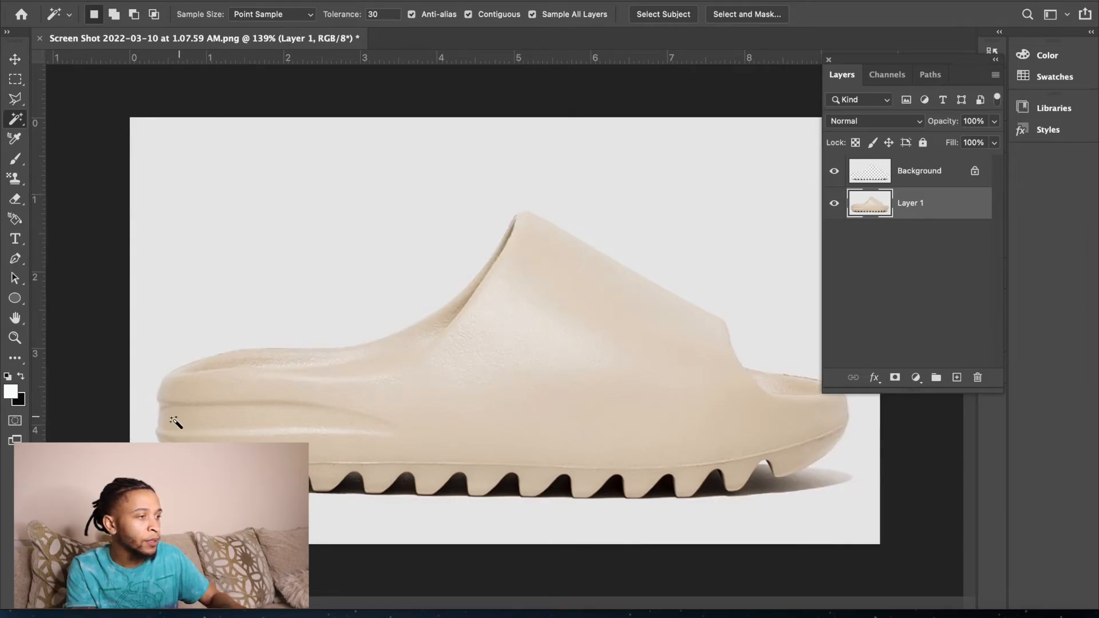
{"action": "left_click", "coordinate": [389, 13]}
{"action": "type", "text": "20"}
{"action": "left_click", "coordinate": [235, 198]}
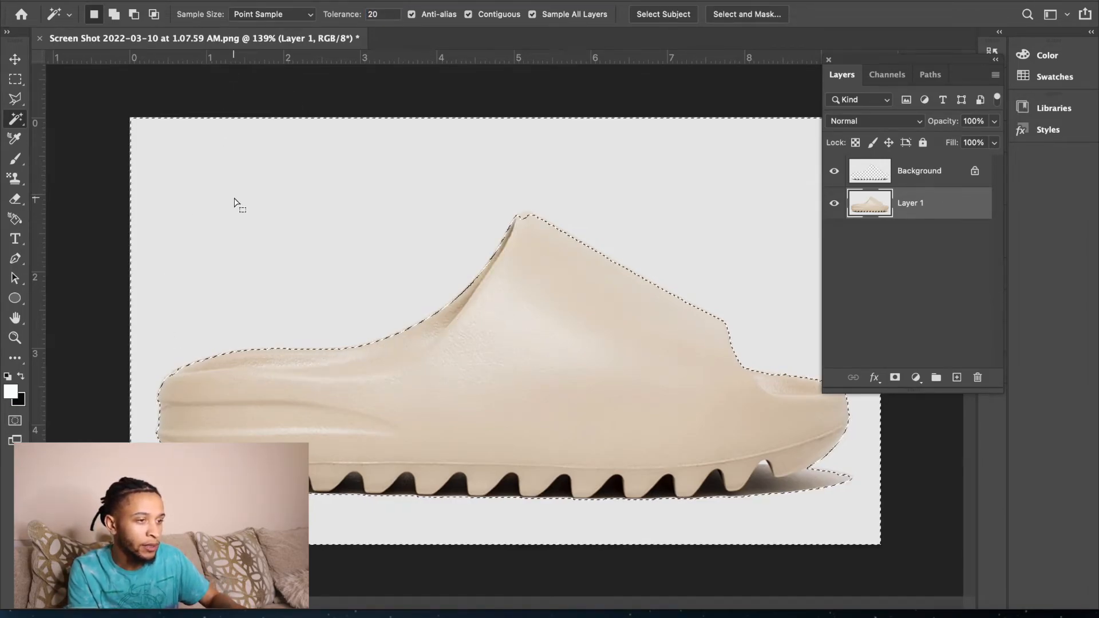
Add the dark gaps between the sole's treads and the shadow under the toe to the background selection with the Quick Selection tool
{"action": "right_click", "coordinate": [16, 118]}
{"action": "left_click", "coordinate": [70, 128]}
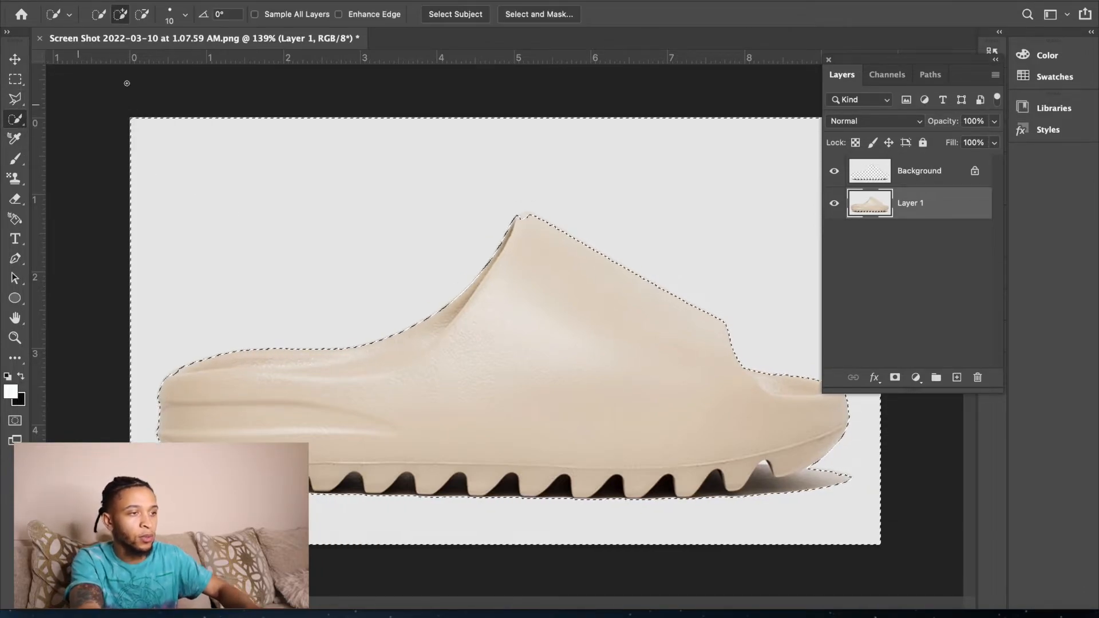
{"action": "left_click", "coordinate": [142, 14]}
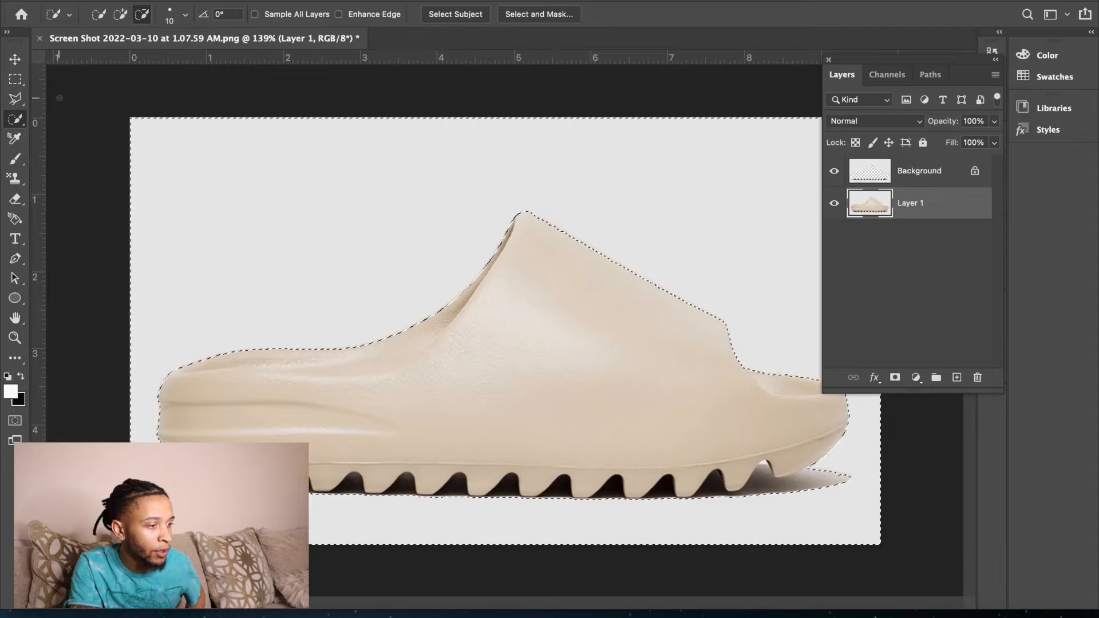
{"action": "left_click", "coordinate": [121, 14]}
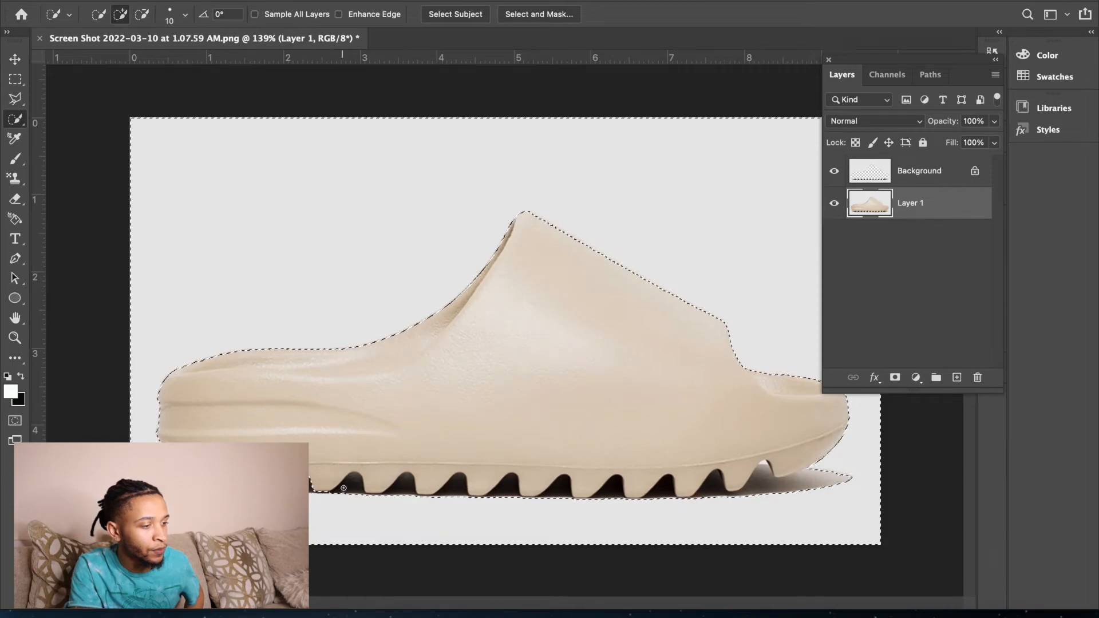
{"action": "left_click_drag", "start_coordinate": [343, 488], "coordinate": [355, 492]}
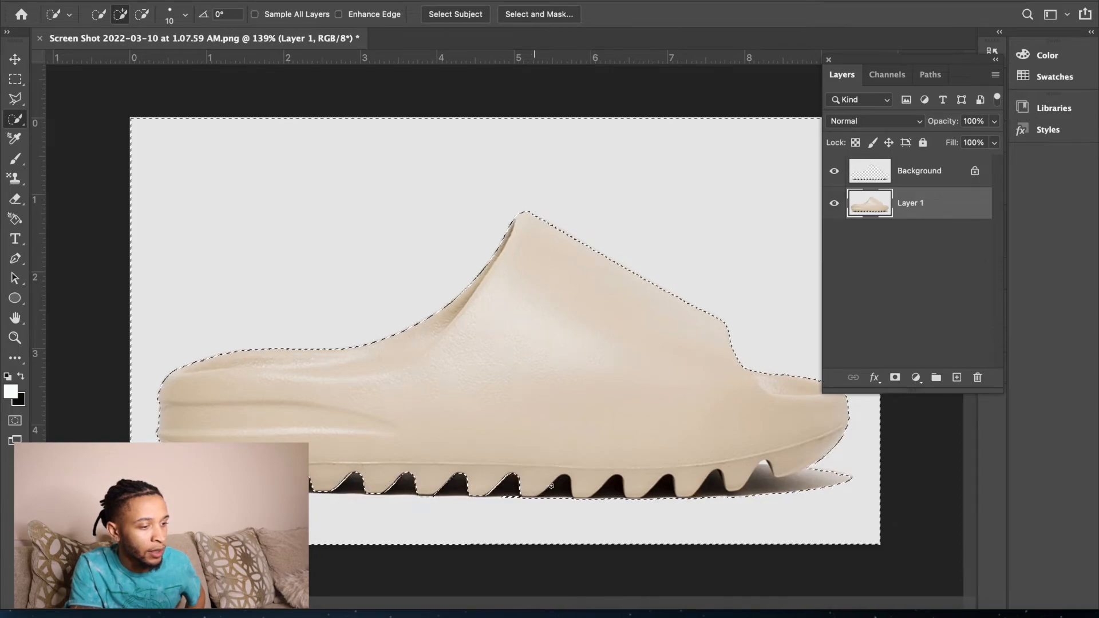
{"action": "mouse_move", "coordinate": [554, 495]}
{"action": "left_mouse_down"}
{"action": "mouse_move", "coordinate": [601, 499]}
{"action": "mouse_move", "coordinate": [615, 483]}
{"action": "mouse_move", "coordinate": [612, 494]}
{"action": "mouse_move", "coordinate": [668, 497]}
{"action": "left_mouse_up"}
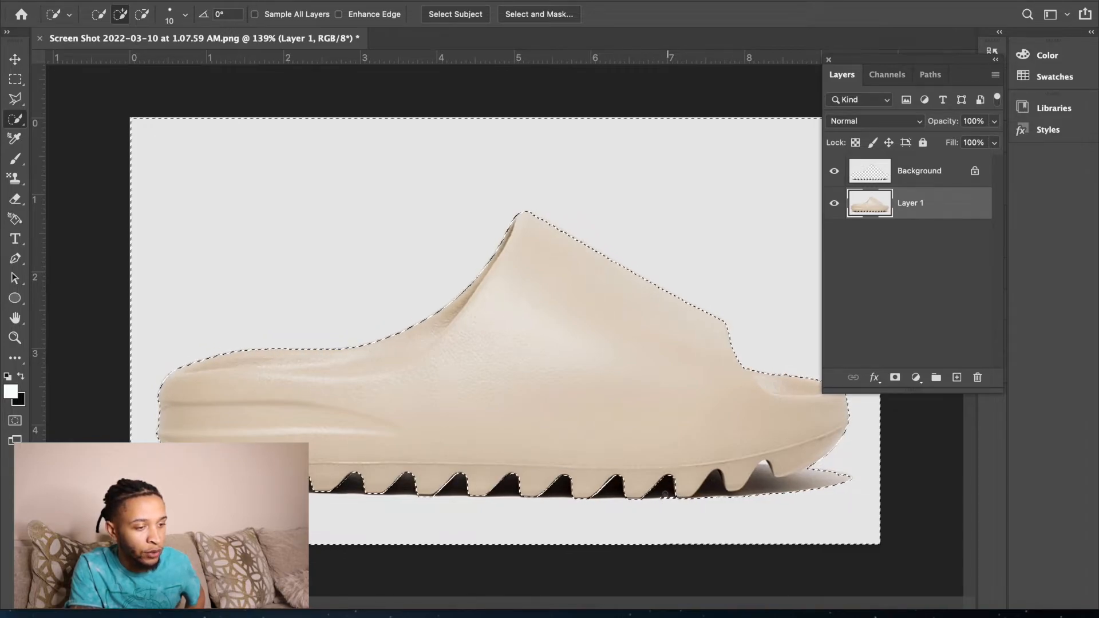
{"action": "mouse_move", "coordinate": [710, 495]}
{"action": "left_mouse_down"}
{"action": "mouse_move", "coordinate": [754, 500]}
{"action": "mouse_move", "coordinate": [764, 463]}
{"action": "mouse_move", "coordinate": [808, 482]}
{"action": "left_mouse_up"}
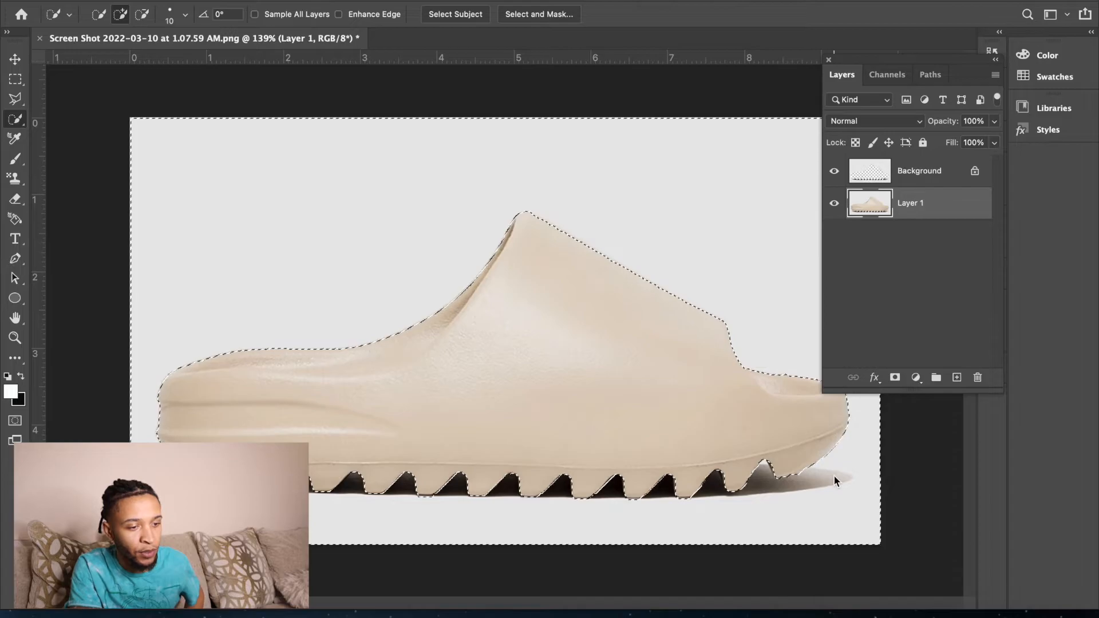
Try inverting the selection twice and copying the selected area of Layer 1 to a new layer, and undo the copy
{"action": "right_click", "coordinate": [316, 395]}
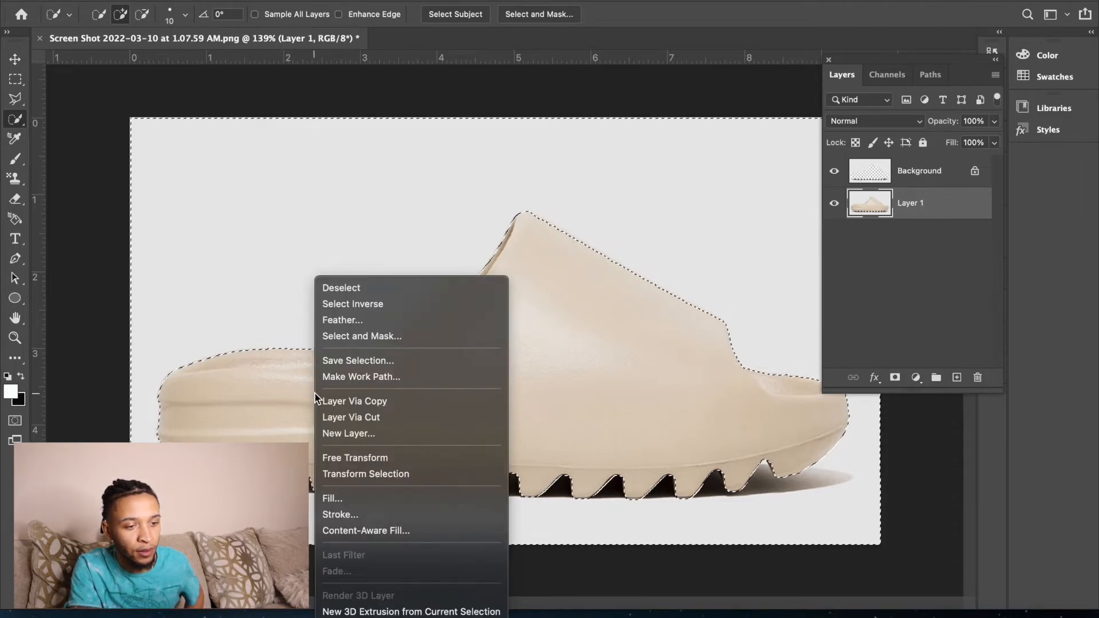
{"action": "left_click", "coordinate": [376, 309]}
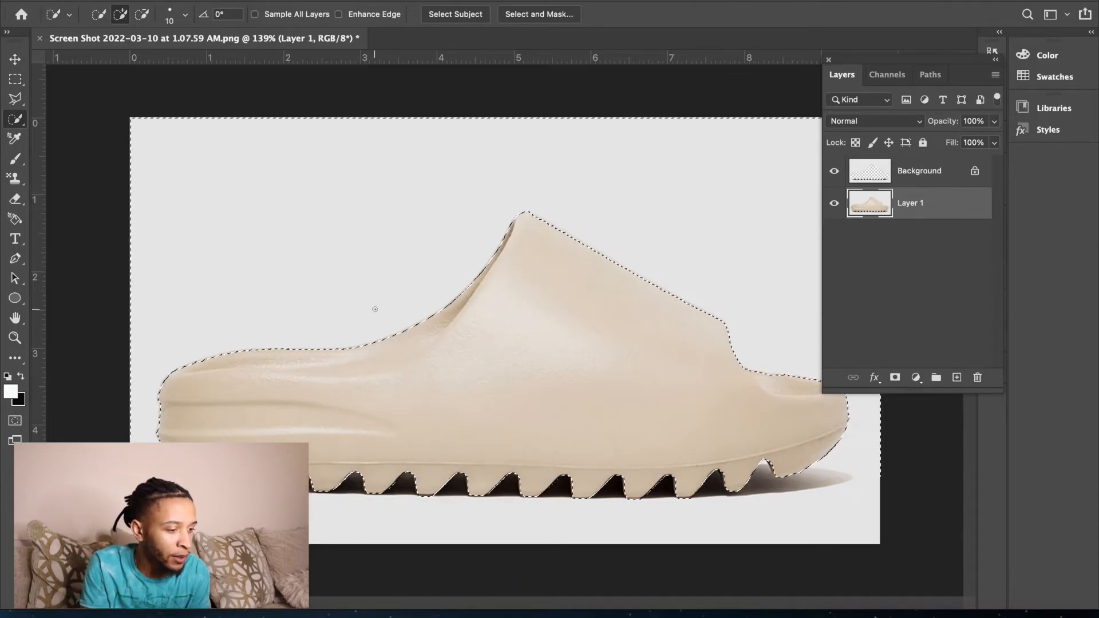
{"action": "right_click", "coordinate": [409, 401]}
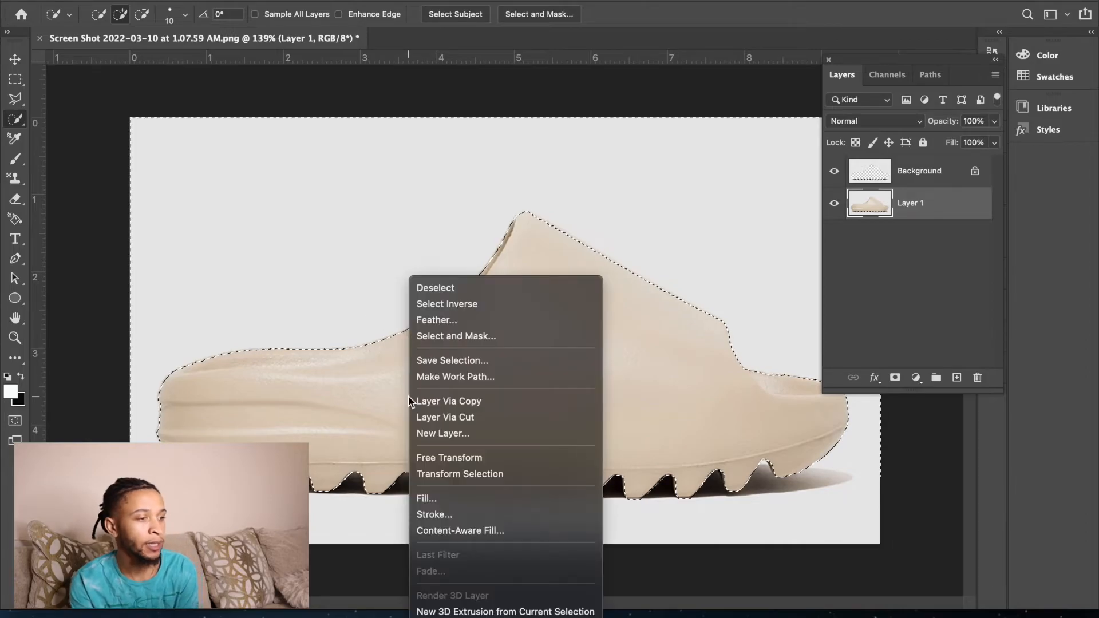
{"action": "left_click", "coordinate": [463, 303]}
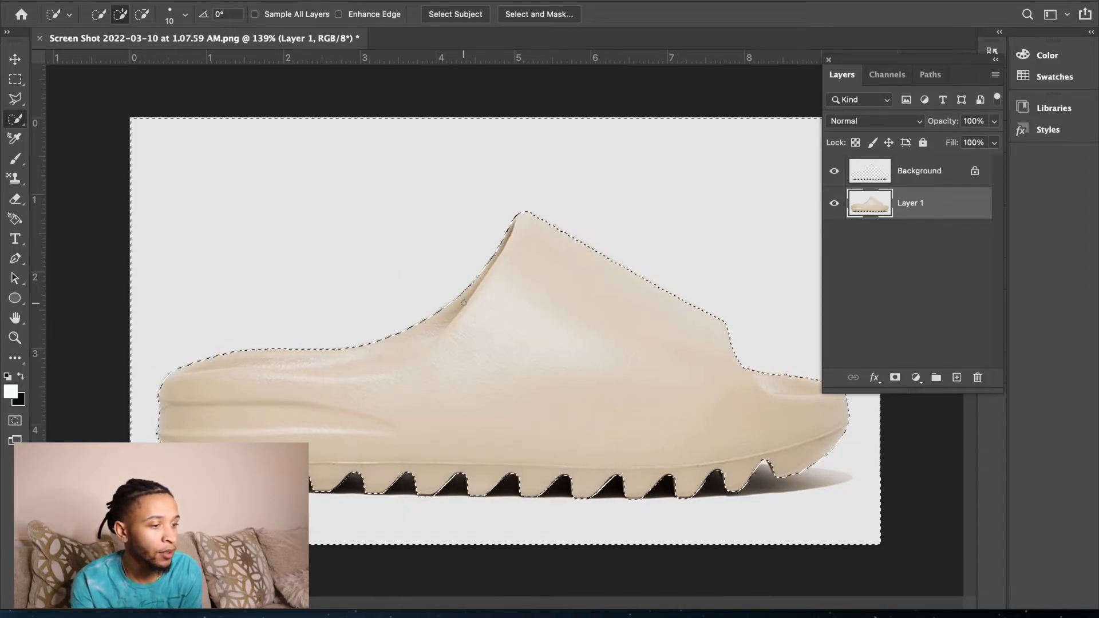
{"action": "key", "text": "ctrl+j"}
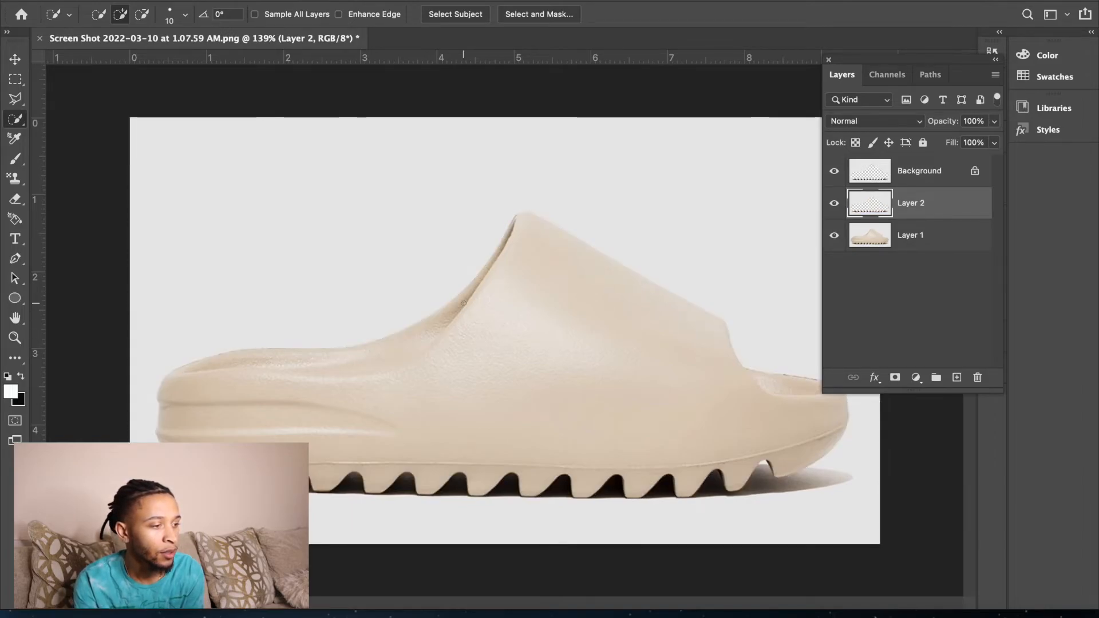
{"action": "key", "text": "ctrl+z"}
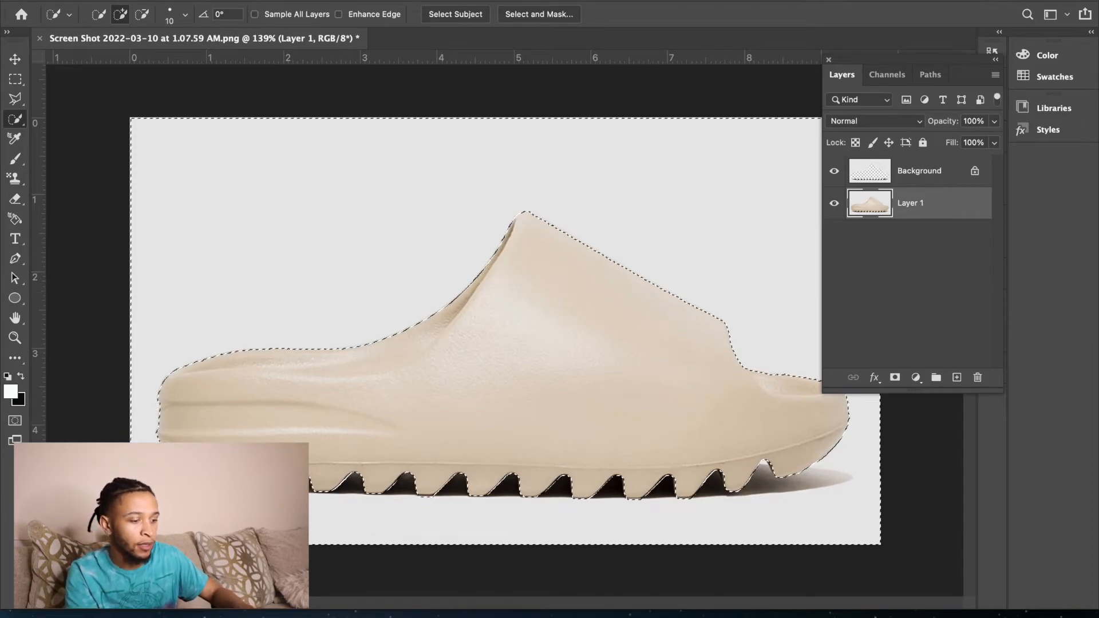
{"action": "left_click", "coordinate": [144, 0]}
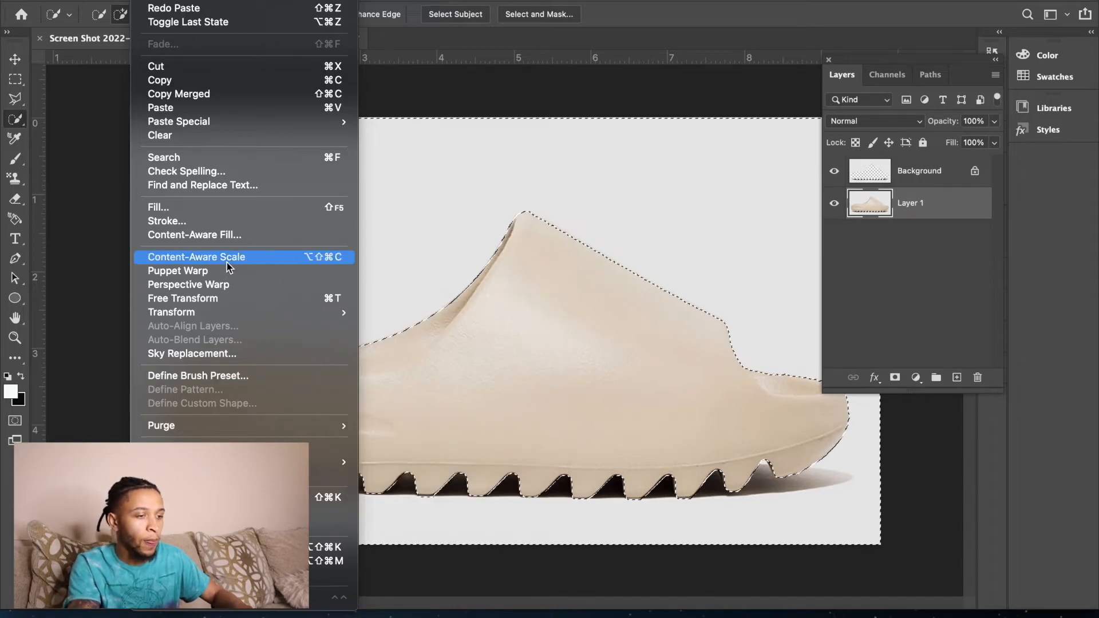
{"action": "mouse_move", "coordinate": [114, 0]}
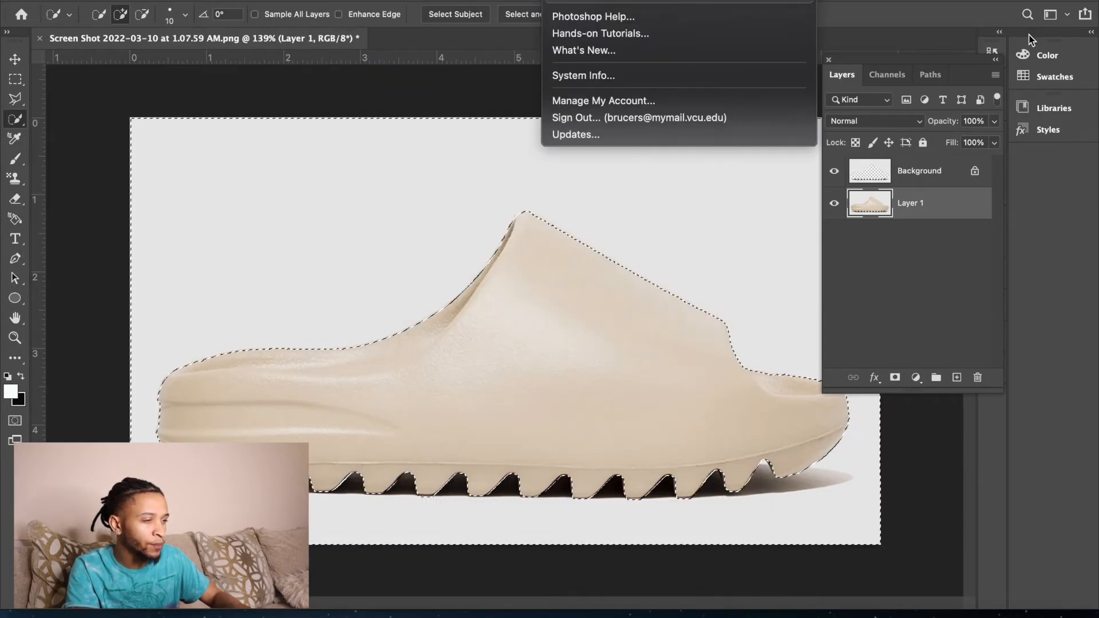
{"action": "left_click", "coordinate": [258, 108]}
{"action": "left_click", "coordinate": [144, 0]}
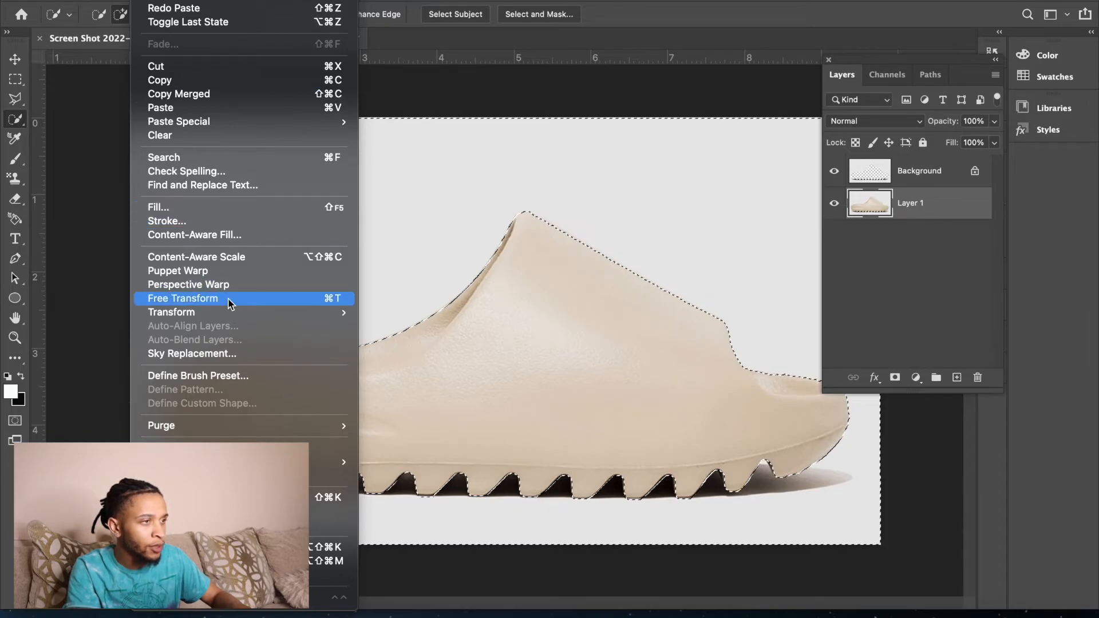
{"action": "mouse_move", "coordinate": [233, 315]}
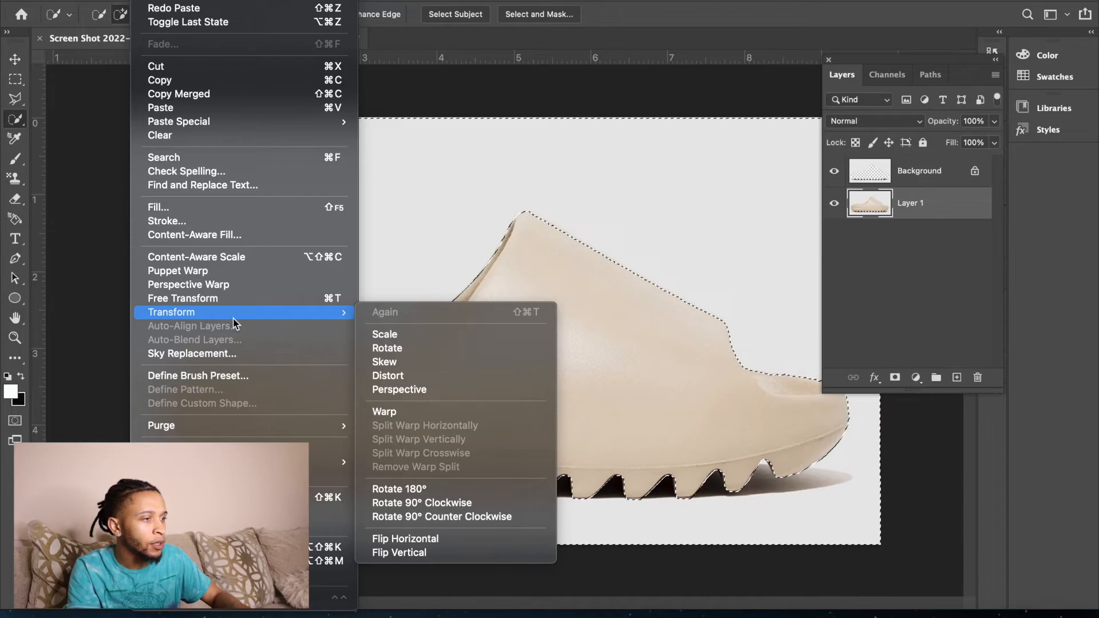
{"action": "left_click", "coordinate": [623, 354]}
{"action": "left_click", "coordinate": [21, 54]}
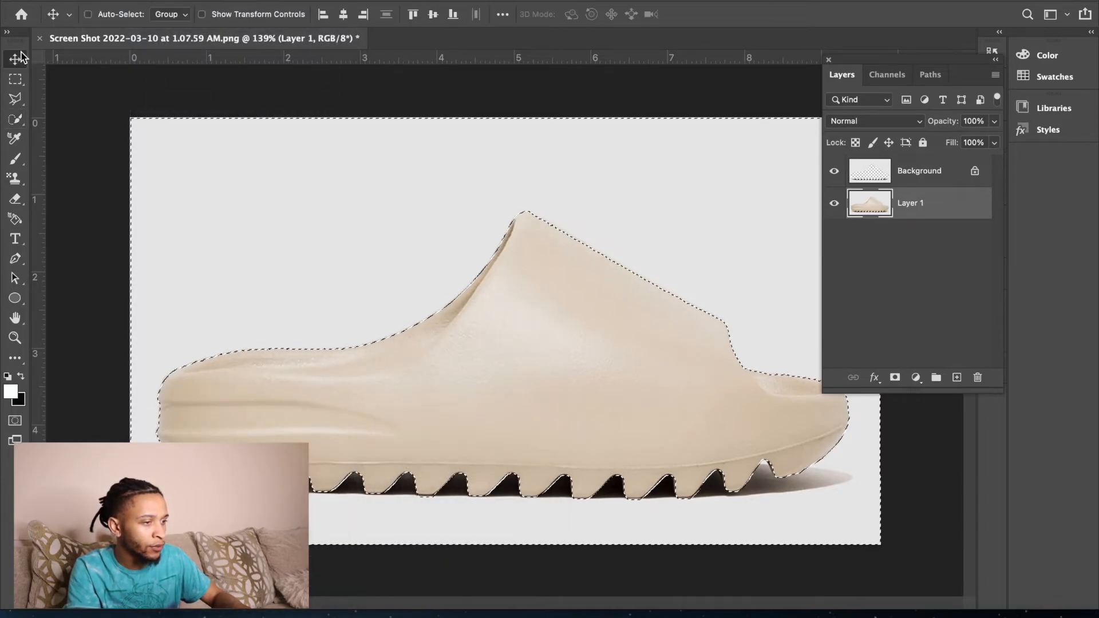
{"action": "right_click", "coordinate": [440, 370]}
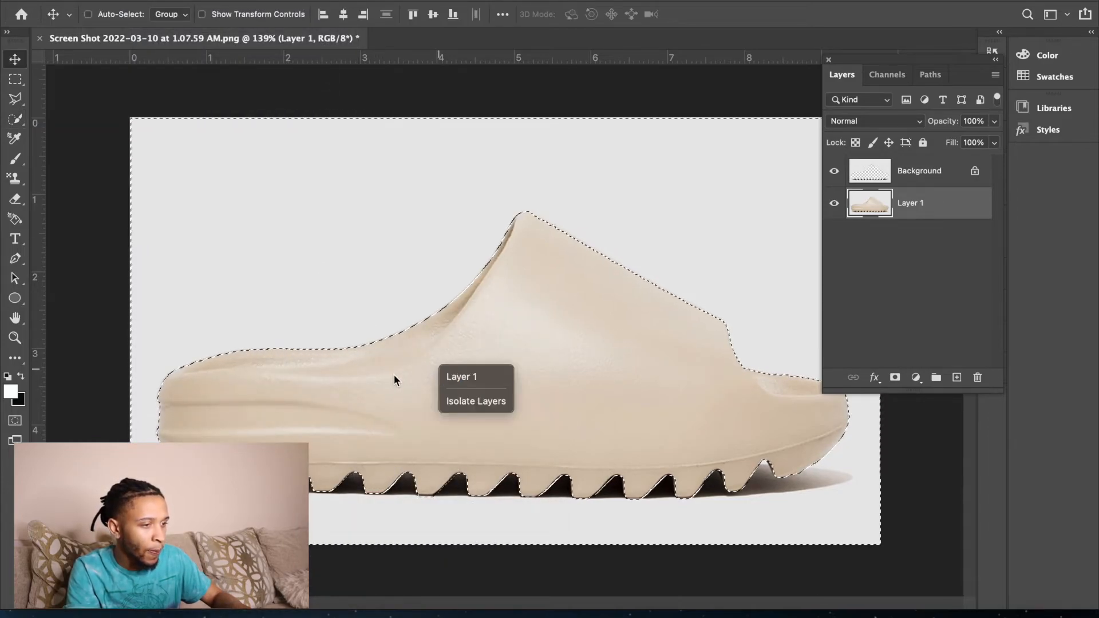
{"action": "right_click", "coordinate": [397, 394]}
{"action": "left_click", "coordinate": [348, 396]}
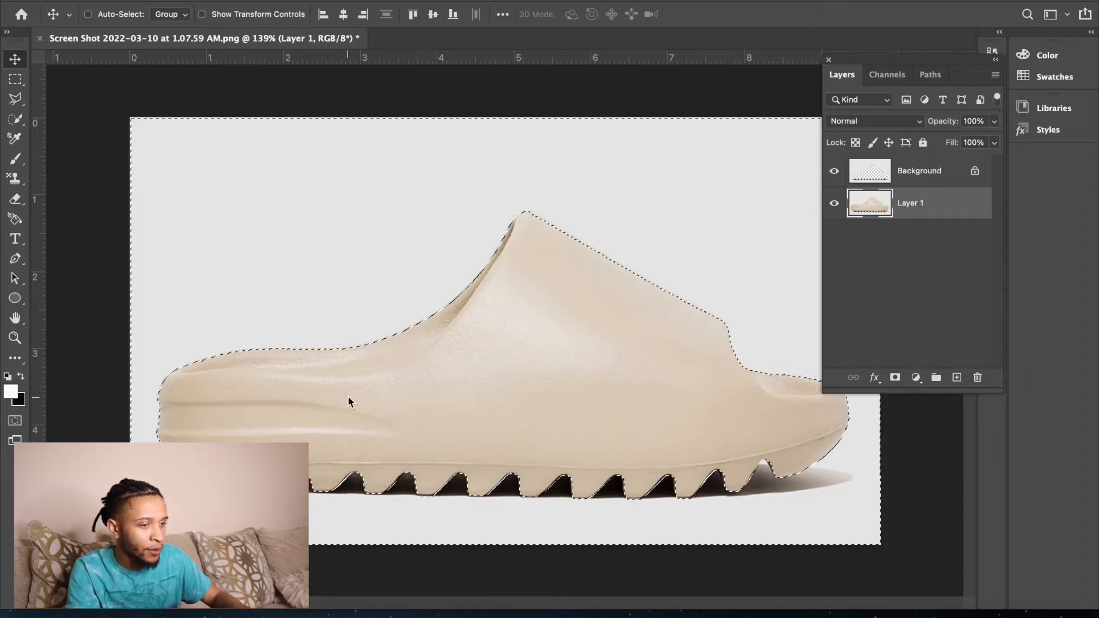
Switch to the Magic Wand and invert the background selection so the slide itself is selected
{"action": "left_click", "coordinate": [15, 119]}
{"action": "right_click", "coordinate": [15, 119]}
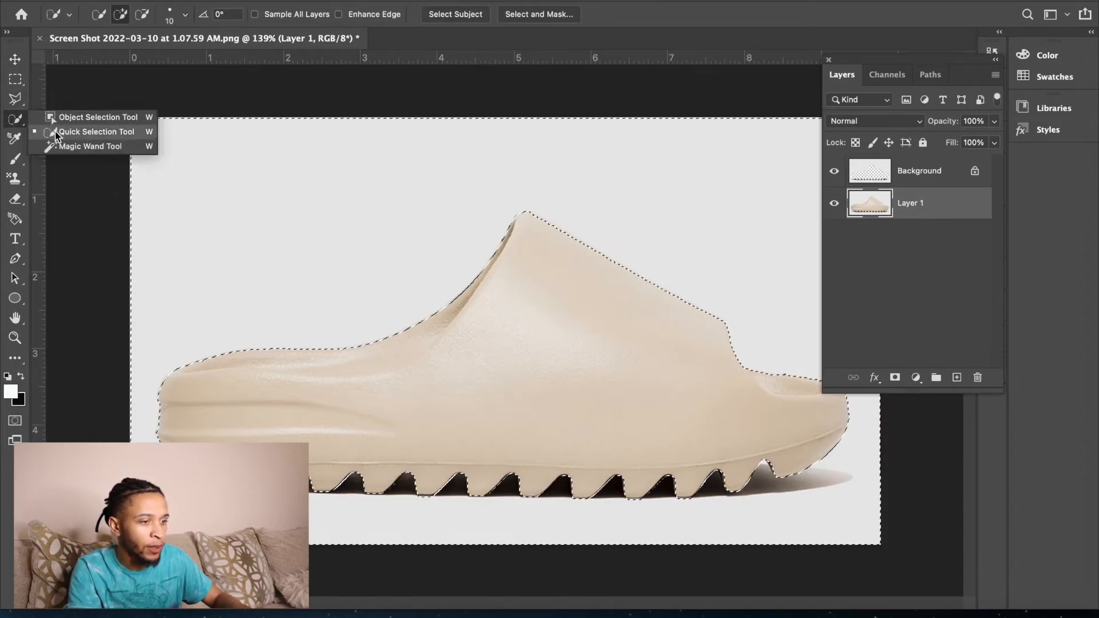
{"action": "left_click", "coordinate": [64, 146]}
{"action": "right_click", "coordinate": [495, 409]}
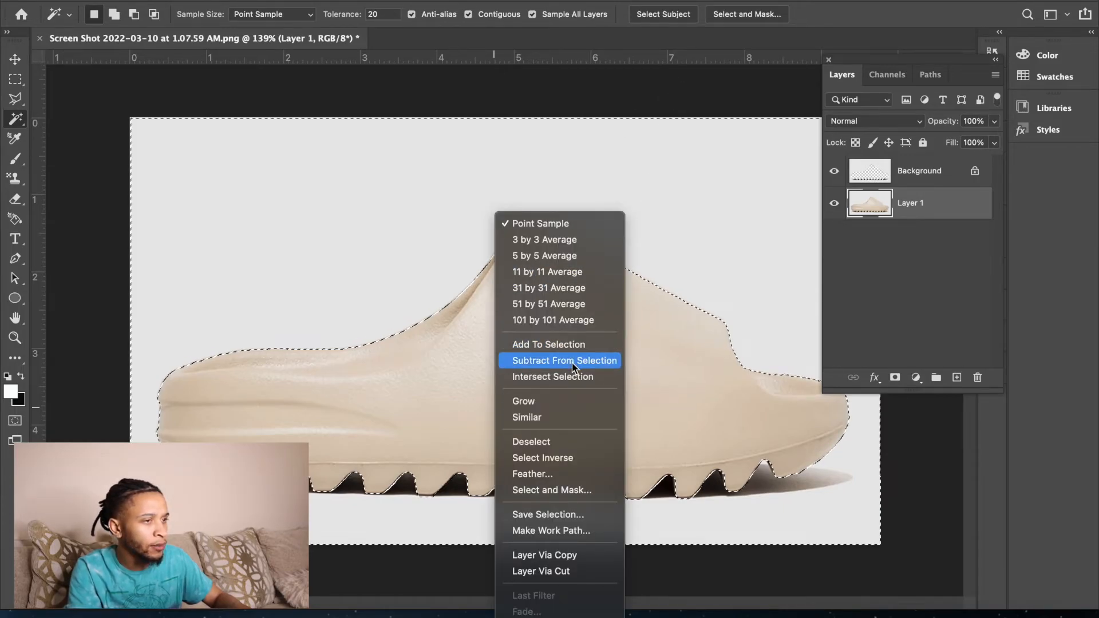
{"action": "left_click", "coordinate": [555, 458]}
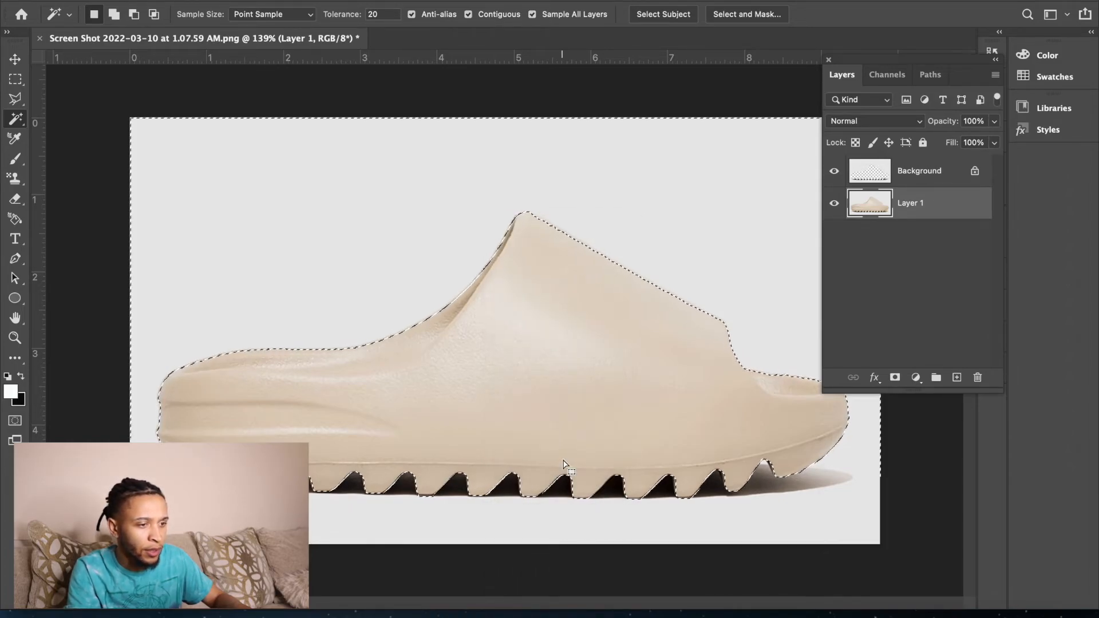
Copy the selected slide from Layer 1 to a new layer and lock that layer's transparent pixels
{"action": "key", "text": "super+j"}
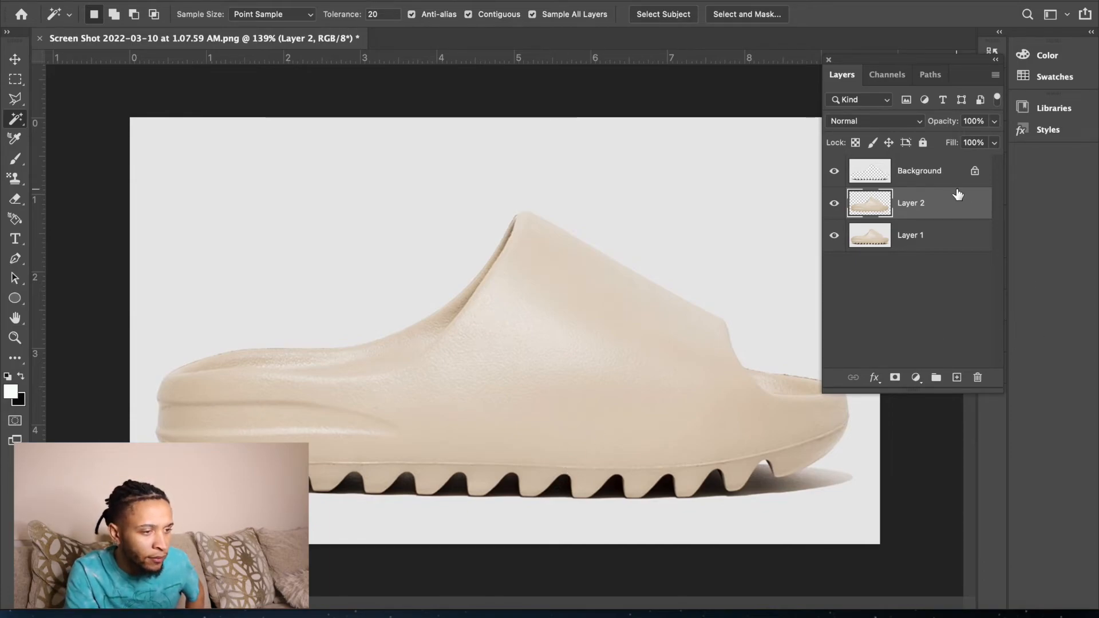
{"action": "left_click", "coordinate": [856, 143]}
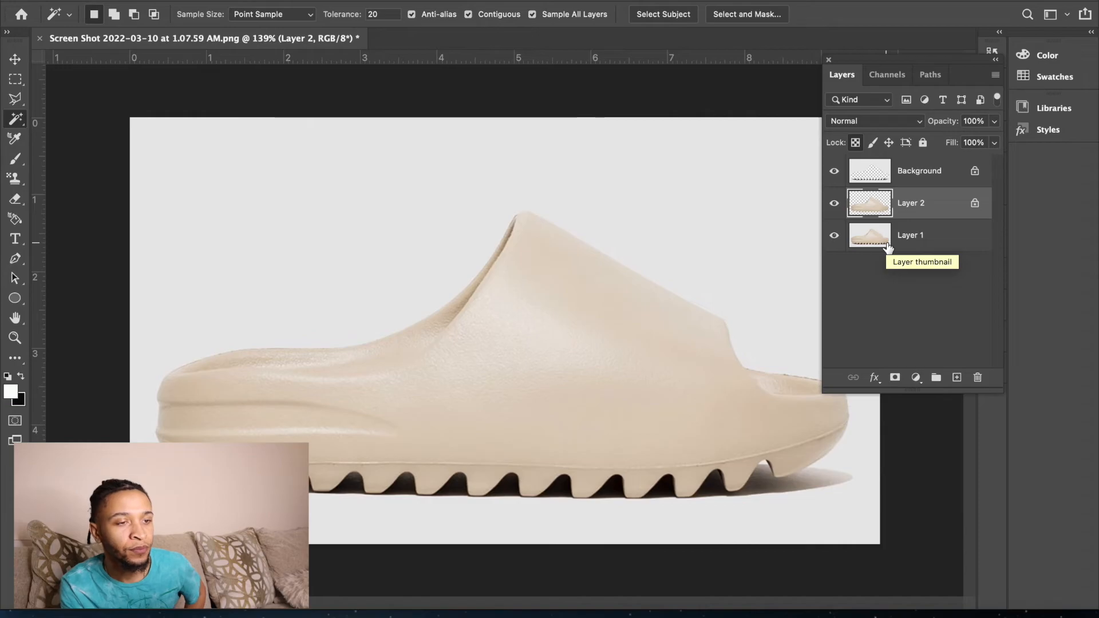
Try a Linear Burn Color Overlay on Layer 2 in blue (10a6dd), and cancel the colour choice
{"action": "left_click", "coordinate": [185, 0]}
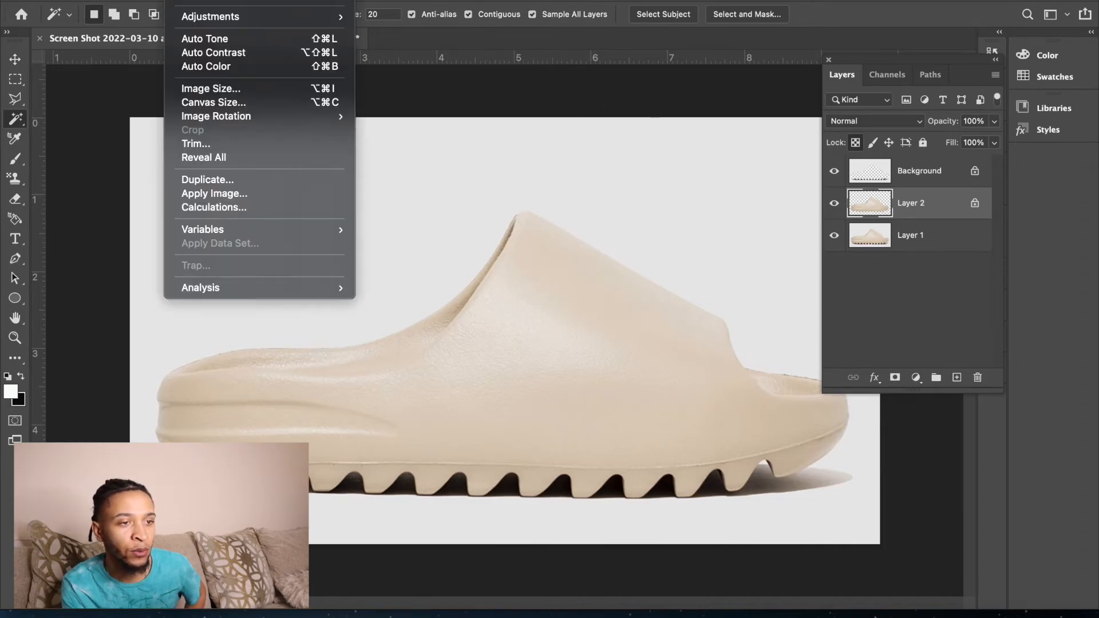
{"action": "mouse_move", "coordinate": [227, 1]}
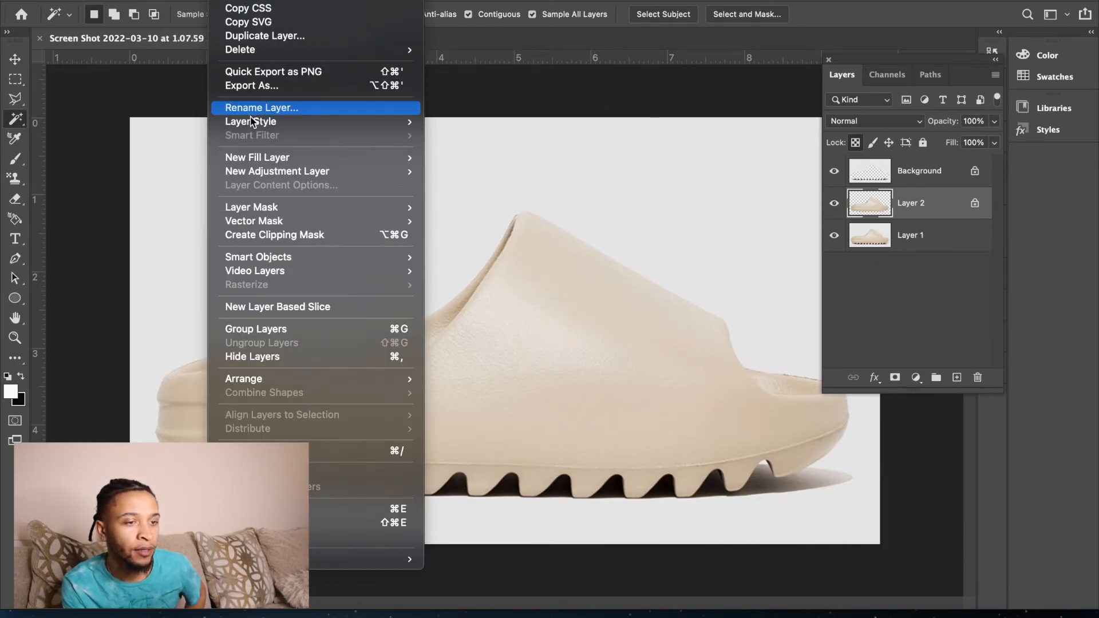
{"action": "mouse_move", "coordinate": [254, 125]}
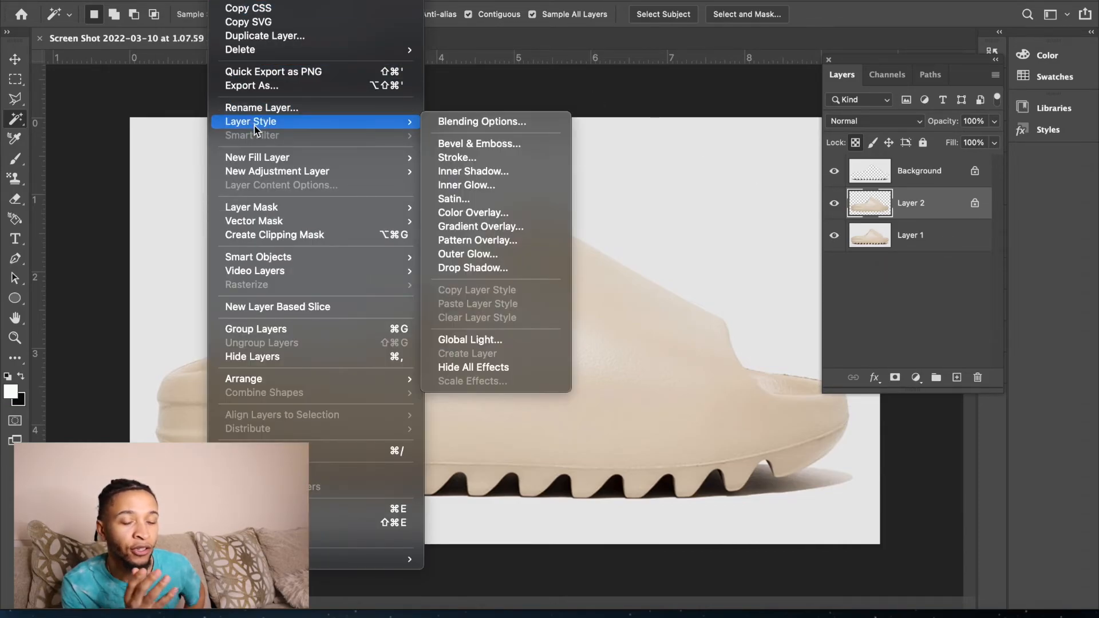
{"action": "left_click", "coordinate": [490, 212]}
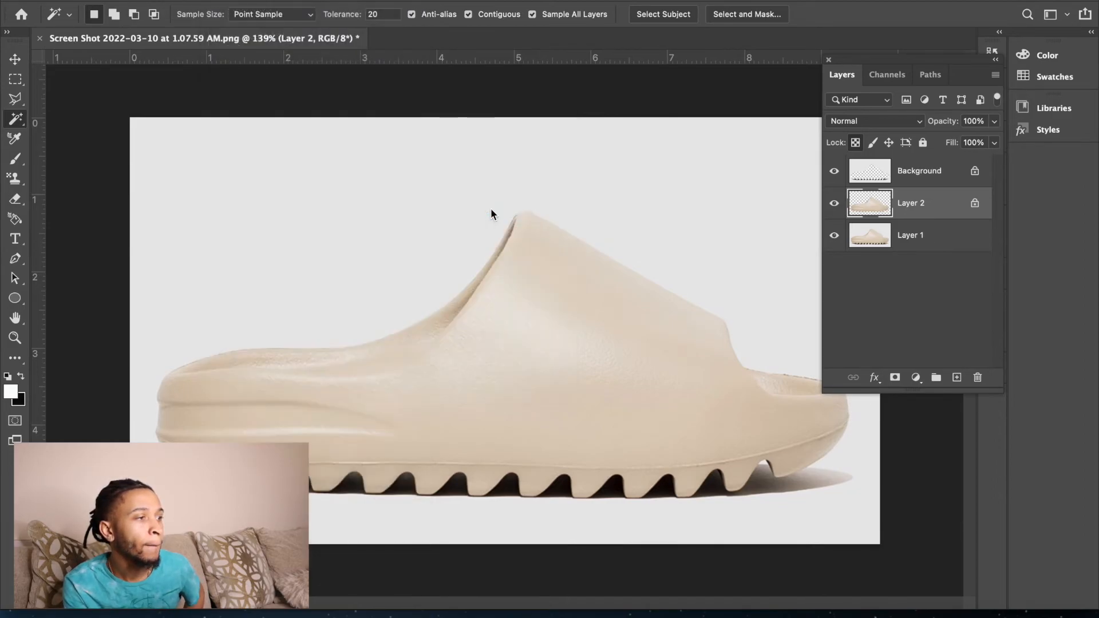
{"action": "left_click_drag", "start_coordinate": [710, 5], "coordinate": [845, 5]}
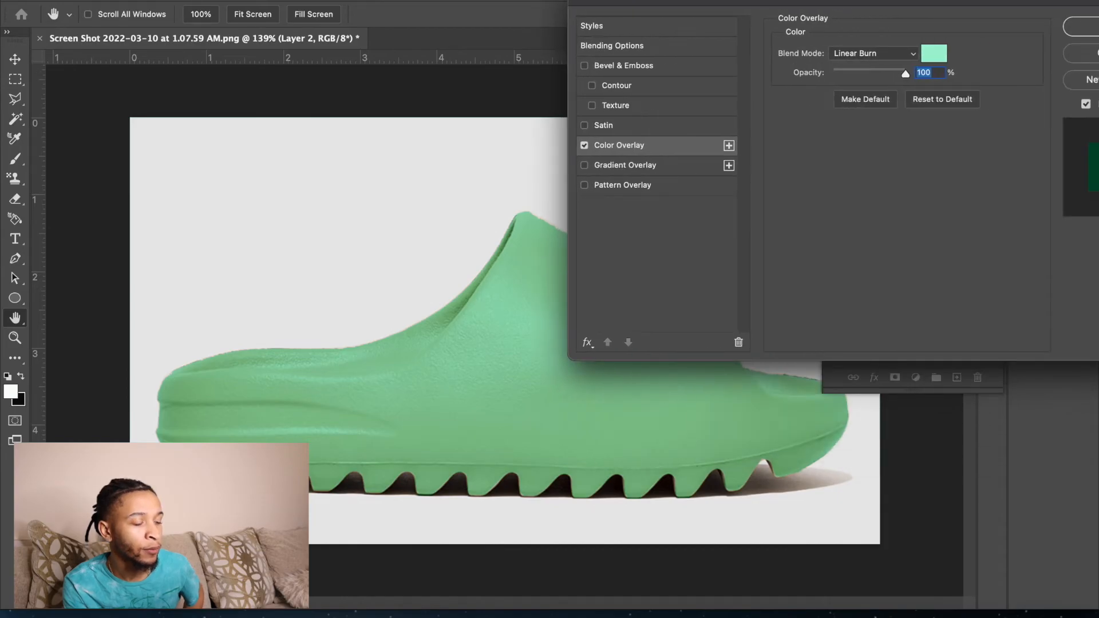
{"action": "left_click", "coordinate": [933, 54]}
{"action": "left_click", "coordinate": [856, 276]}
{"action": "mouse_move", "coordinate": [857, 276]}
{"action": "left_mouse_down"}
{"action": "mouse_move", "coordinate": [842, 277]}
{"action": "mouse_move", "coordinate": [879, 177]}
{"action": "left_mouse_up"}
{"action": "left_click", "coordinate": [909, 208]}
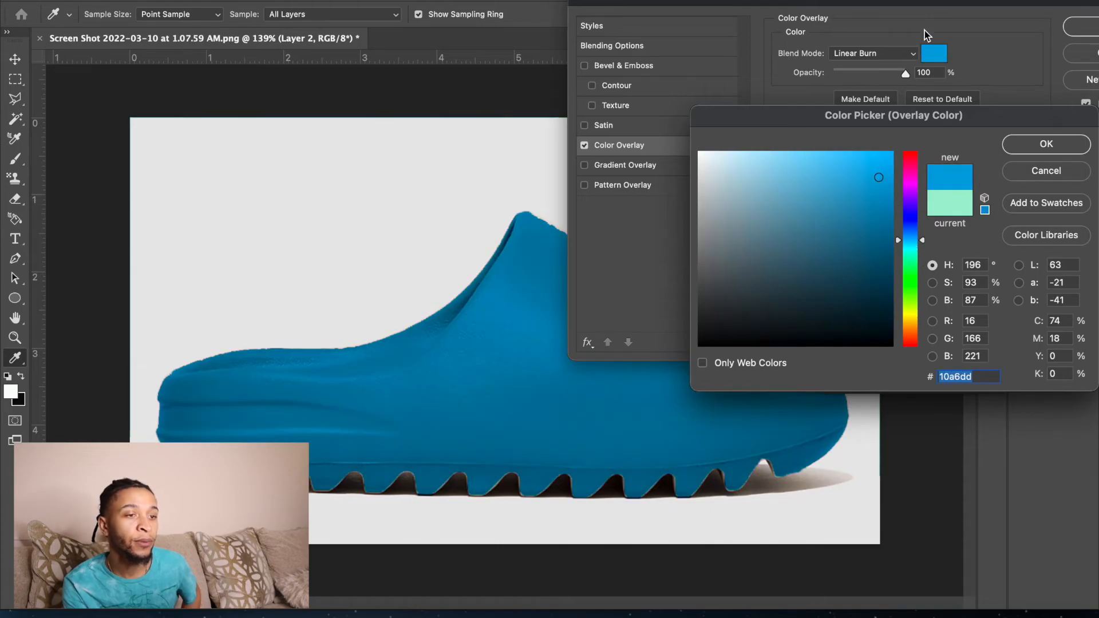
{"action": "left_click", "coordinate": [1045, 171]}
Try the Color Overlay in Difference mode with the green colour 0ed885, cancel the colour and switch the overlay off
{"action": "left_click", "coordinate": [914, 53]}
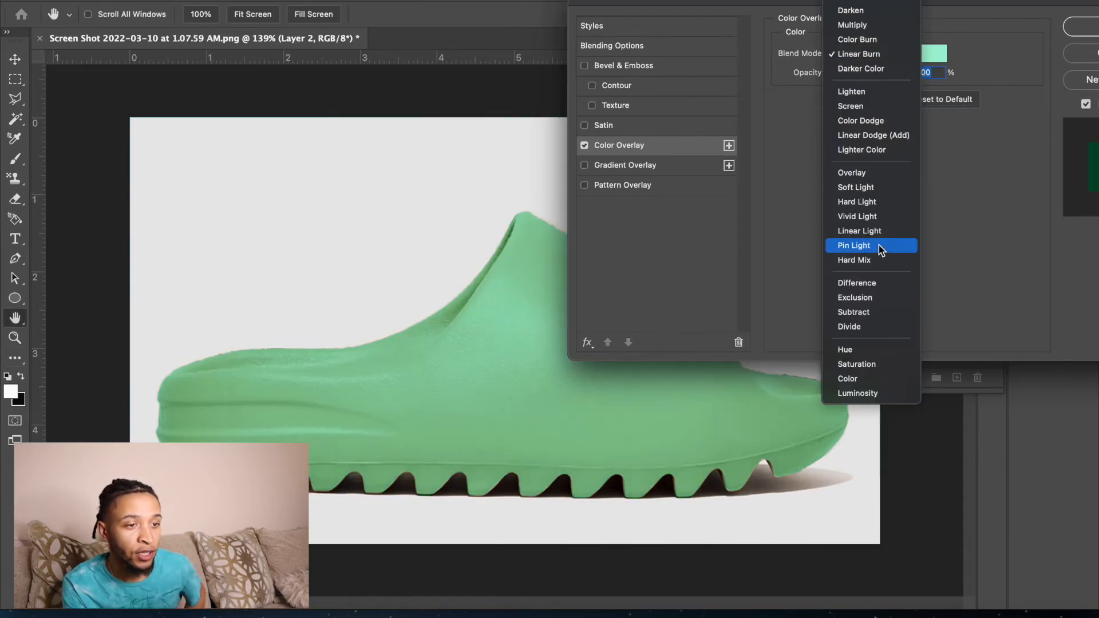
{"action": "left_click", "coordinate": [884, 287]}
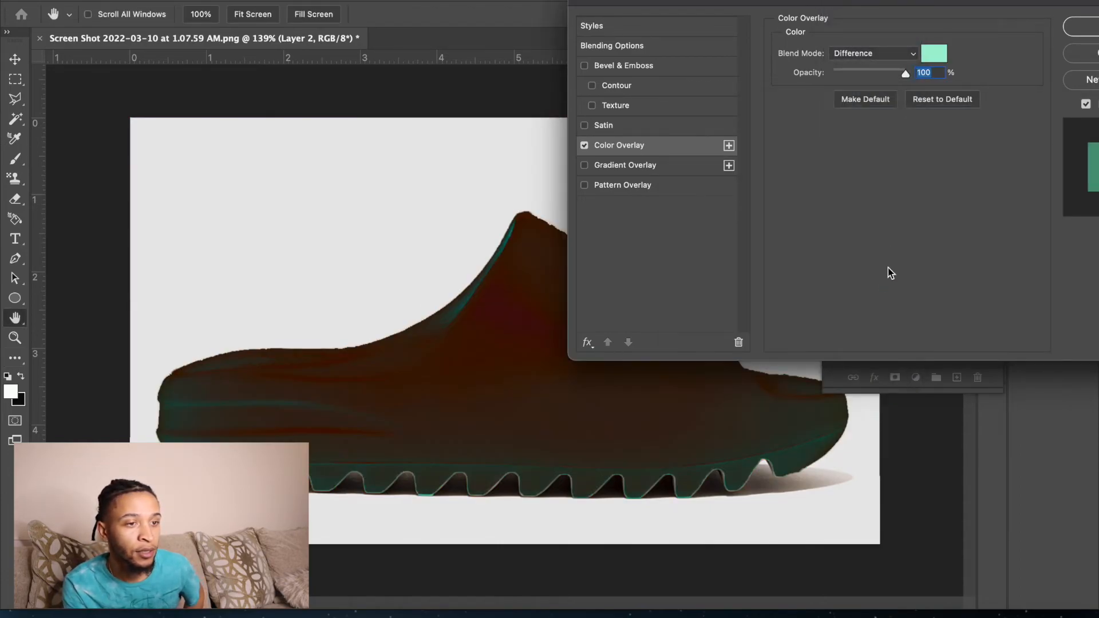
{"action": "left_click", "coordinate": [933, 59]}
{"action": "left_click", "coordinate": [880, 181]}
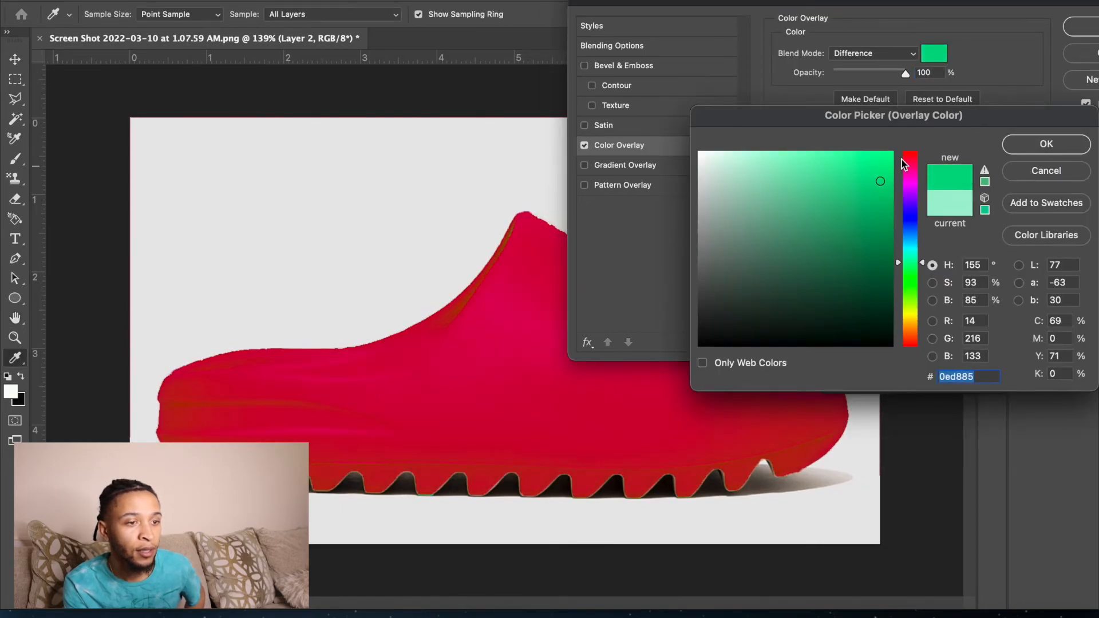
{"action": "left_click", "coordinate": [1045, 171]}
{"action": "left_click", "coordinate": [584, 145]}
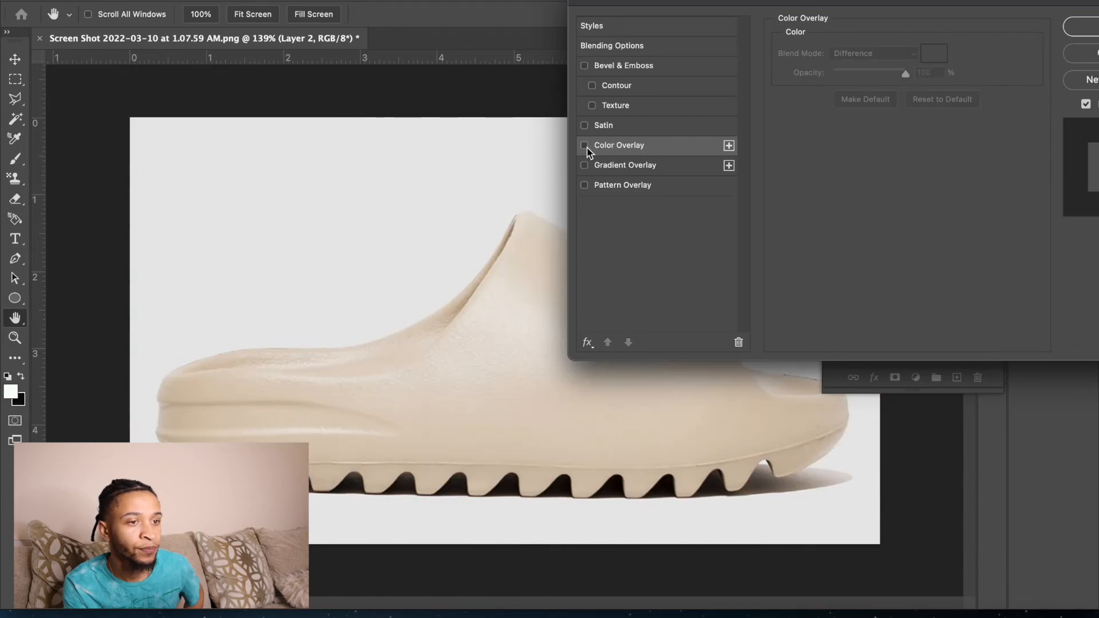
Try the yellow-to-red Gradient Overlay on the slide with the Angle style, and switch it off
{"action": "left_click", "coordinate": [583, 165]}
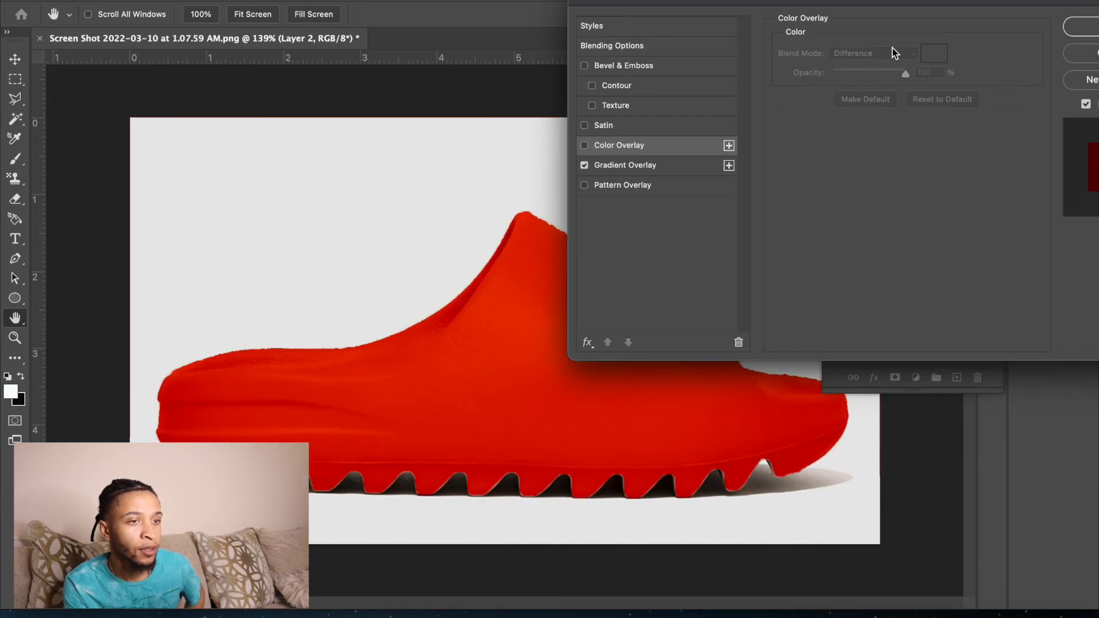
{"action": "left_click", "coordinate": [625, 167]}
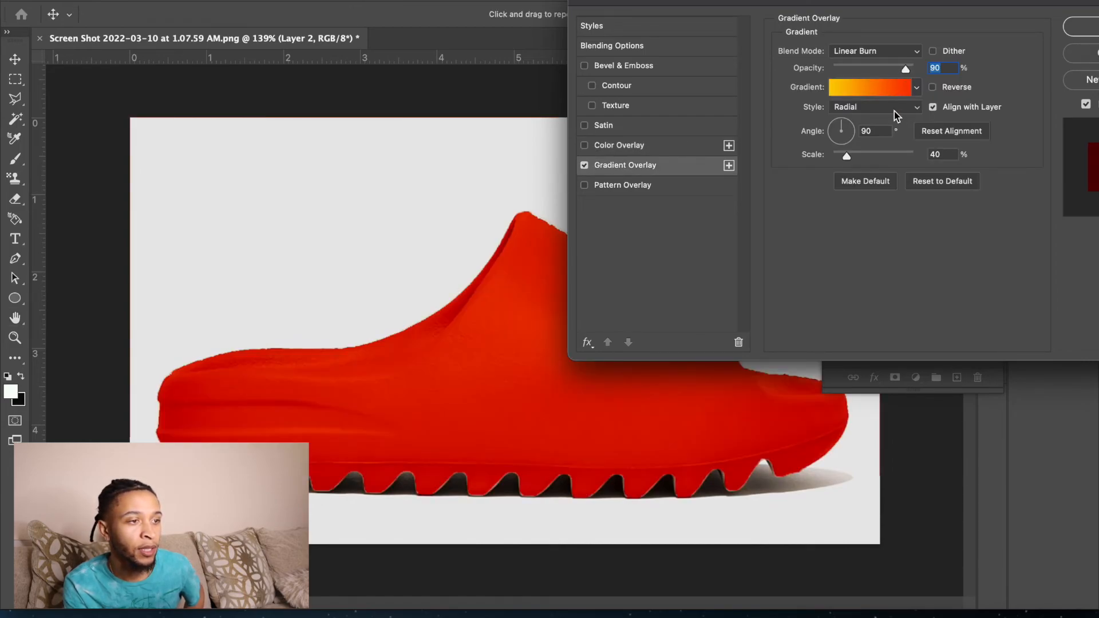
{"action": "left_click", "coordinate": [894, 111]}
{"action": "left_click", "coordinate": [879, 121]}
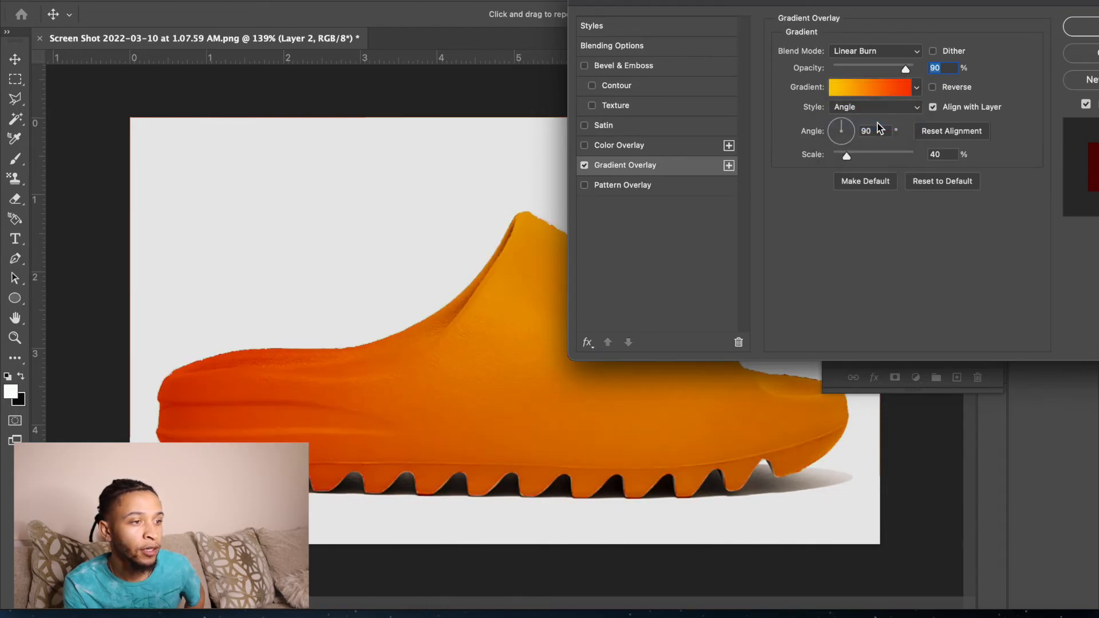
{"action": "left_click", "coordinate": [584, 166]}
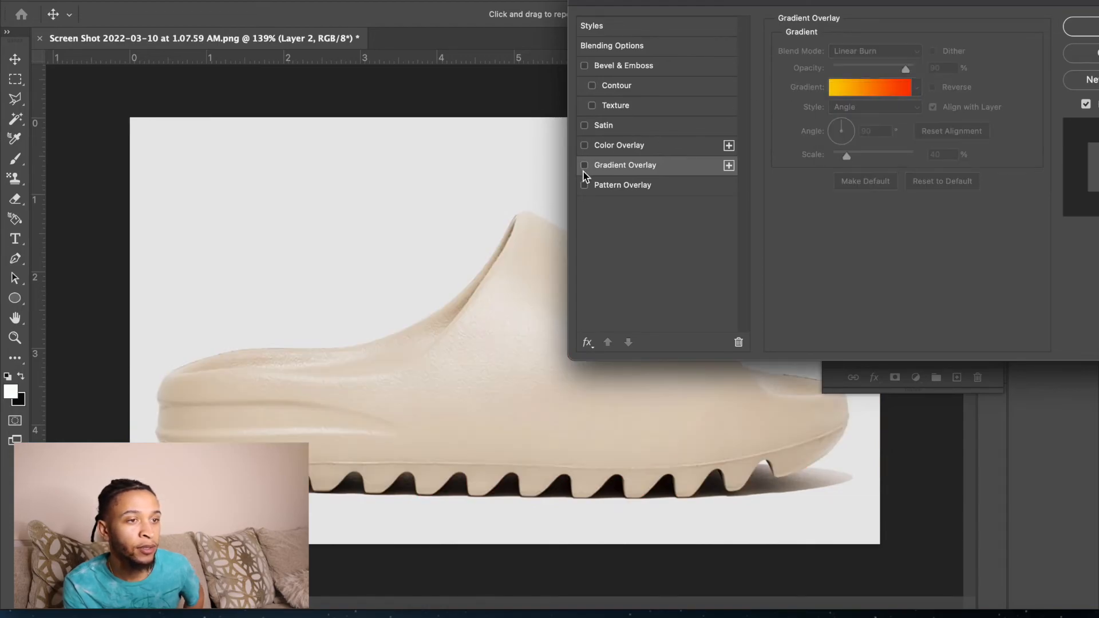
Try a Pattern Overlay on the slide with the blue fabric, red bandana and glossy green patterns
{"action": "left_click", "coordinate": [584, 185]}
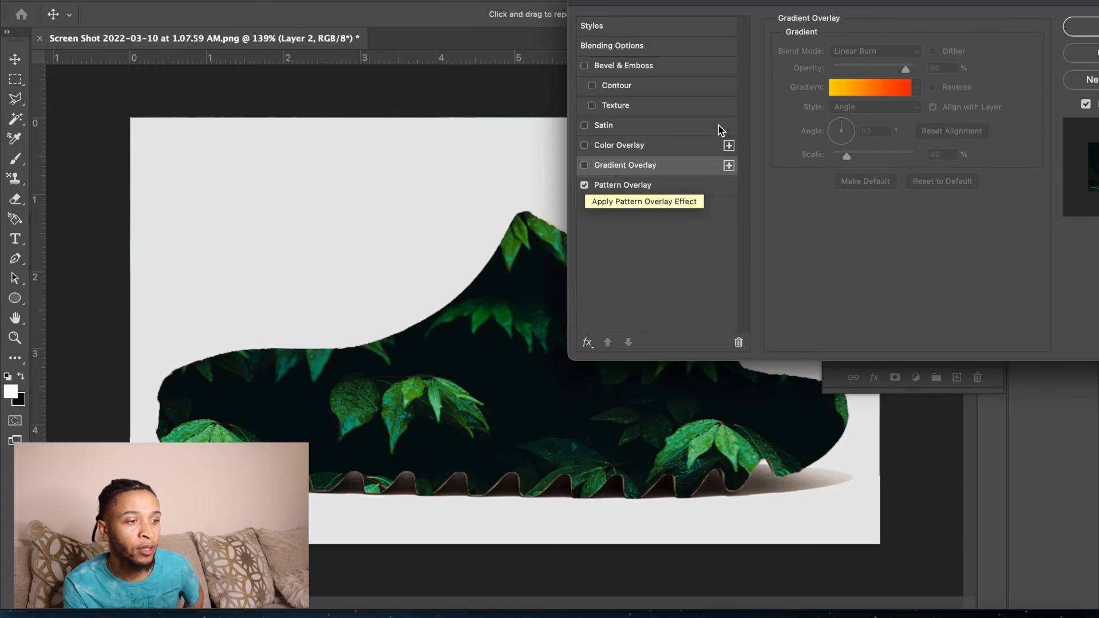
{"action": "left_click", "coordinate": [659, 185]}
{"action": "left_click", "coordinate": [884, 106]}
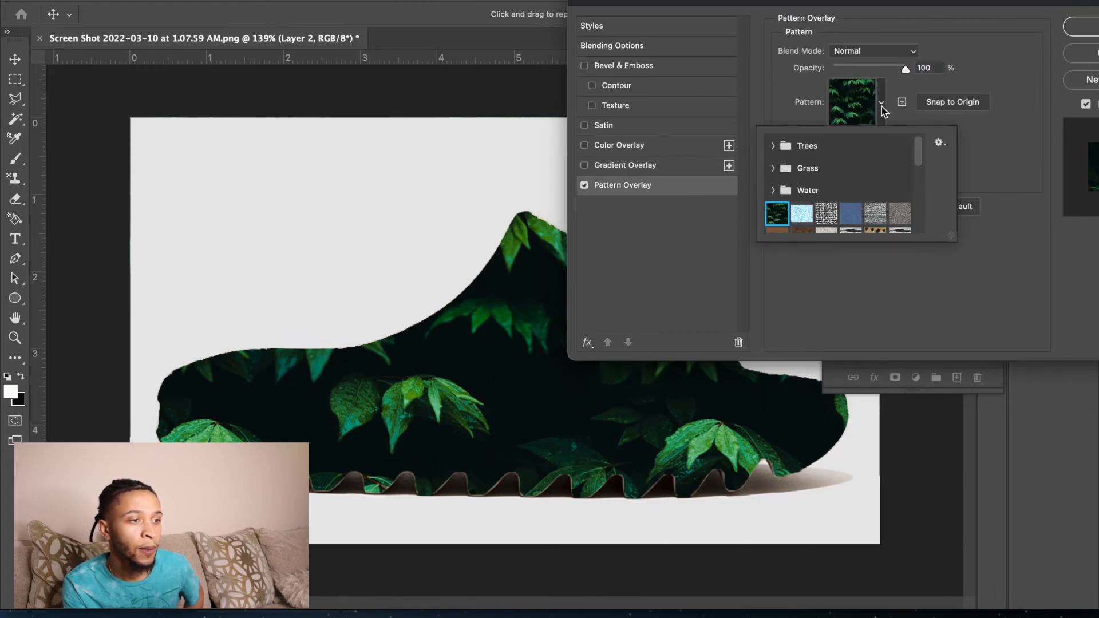
{"action": "scroll", "coordinate": [874, 209], "scroll_direction": "down", "scroll_amount": 6}
{"action": "left_click", "coordinate": [899, 185]}
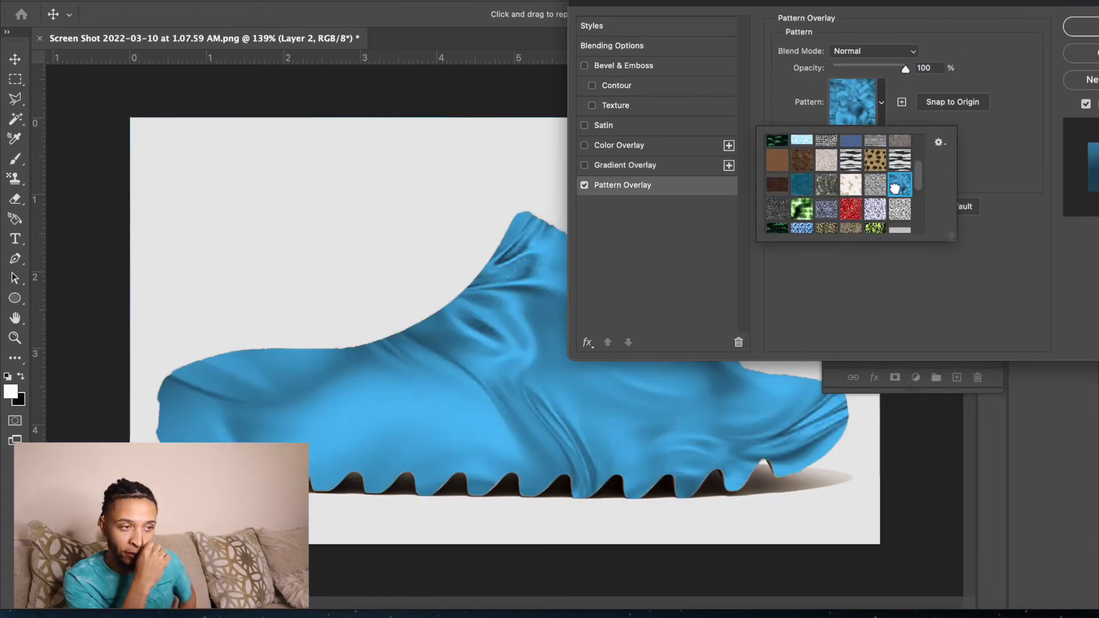
{"action": "left_click", "coordinate": [851, 210]}
{"action": "scroll", "coordinate": [863, 213], "scroll_direction": "down", "scroll_amount": 2}
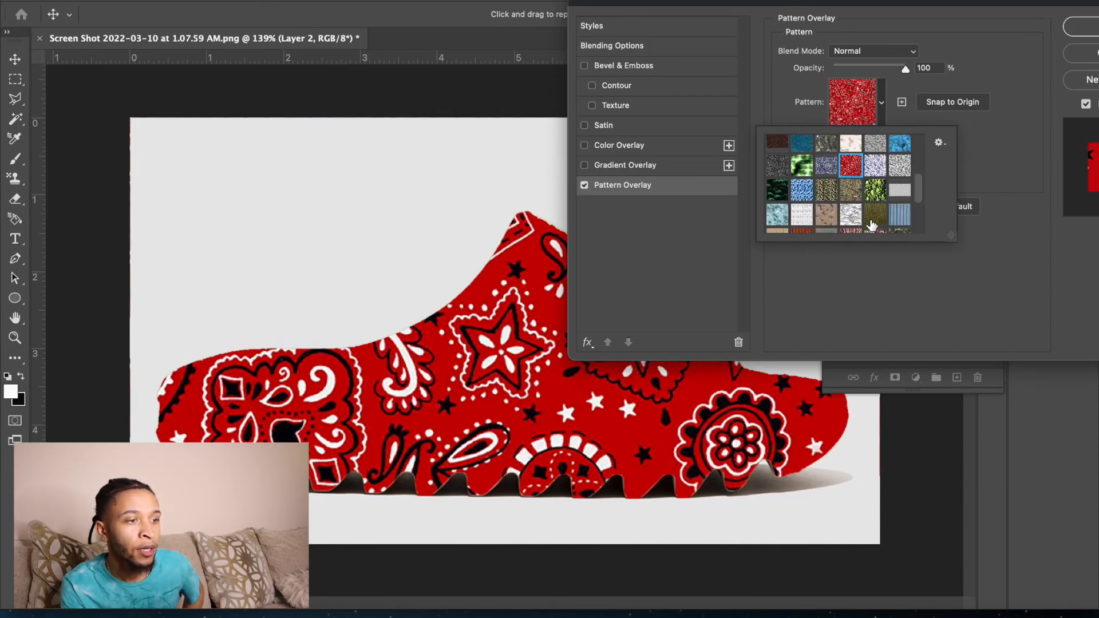
{"action": "left_click", "coordinate": [875, 171]}
{"action": "left_click", "coordinate": [874, 190]}
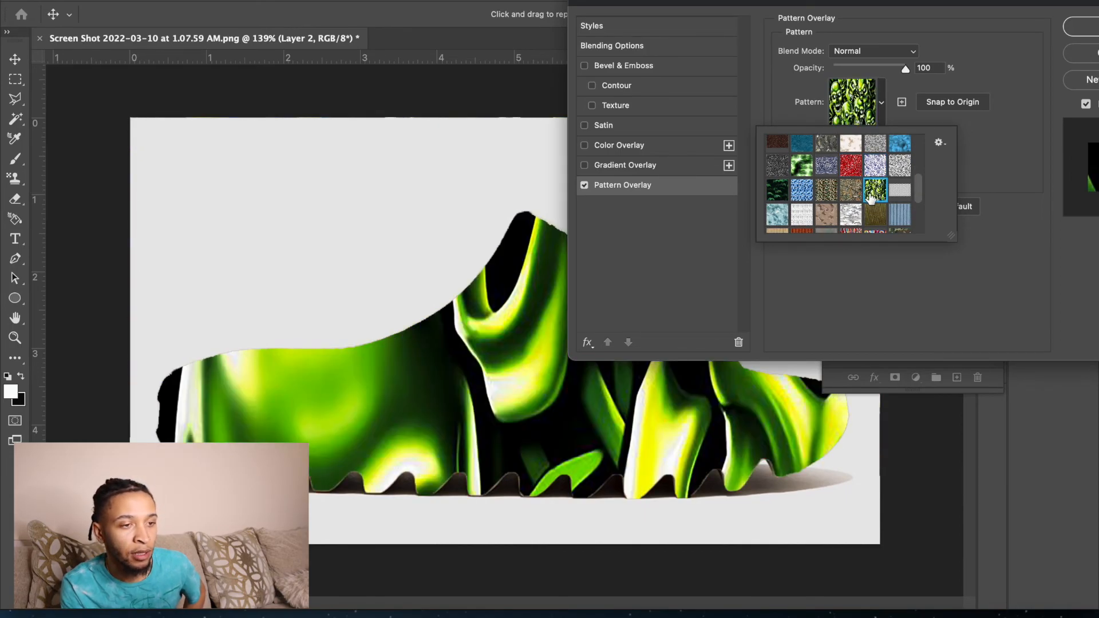
Try the orange, green and black camouflage pattern on the slide
{"action": "left_click", "coordinate": [851, 190]}
{"action": "scroll", "coordinate": [836, 198], "scroll_direction": "down", "scroll_amount": 2}
{"action": "left_click", "coordinate": [830, 198]}
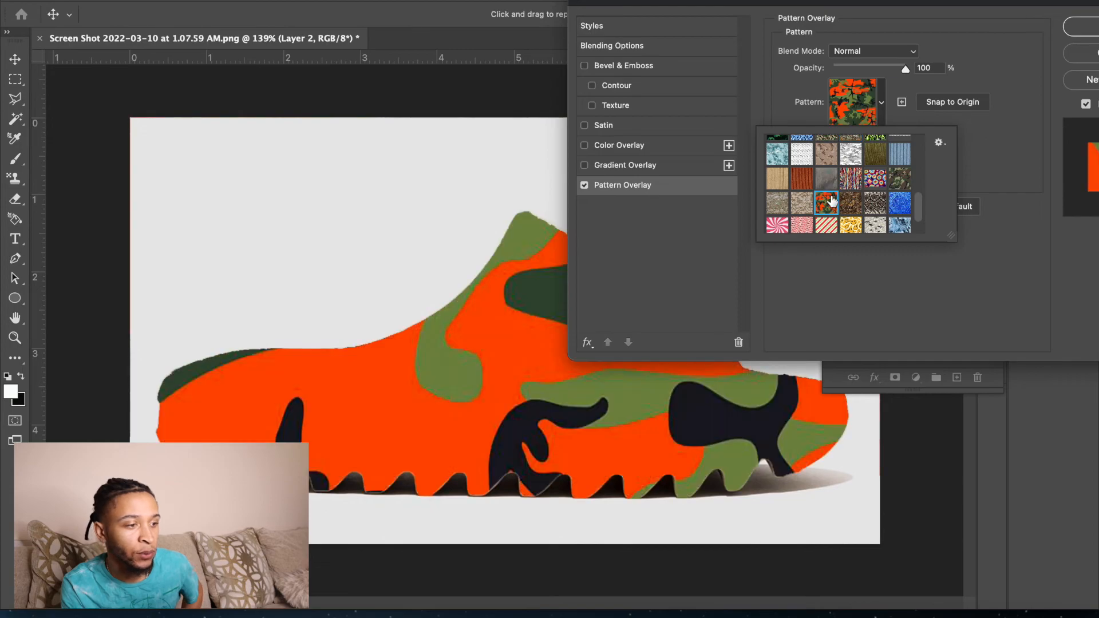
{"action": "left_click", "coordinate": [846, 206]}
{"action": "left_click", "coordinate": [831, 213]}
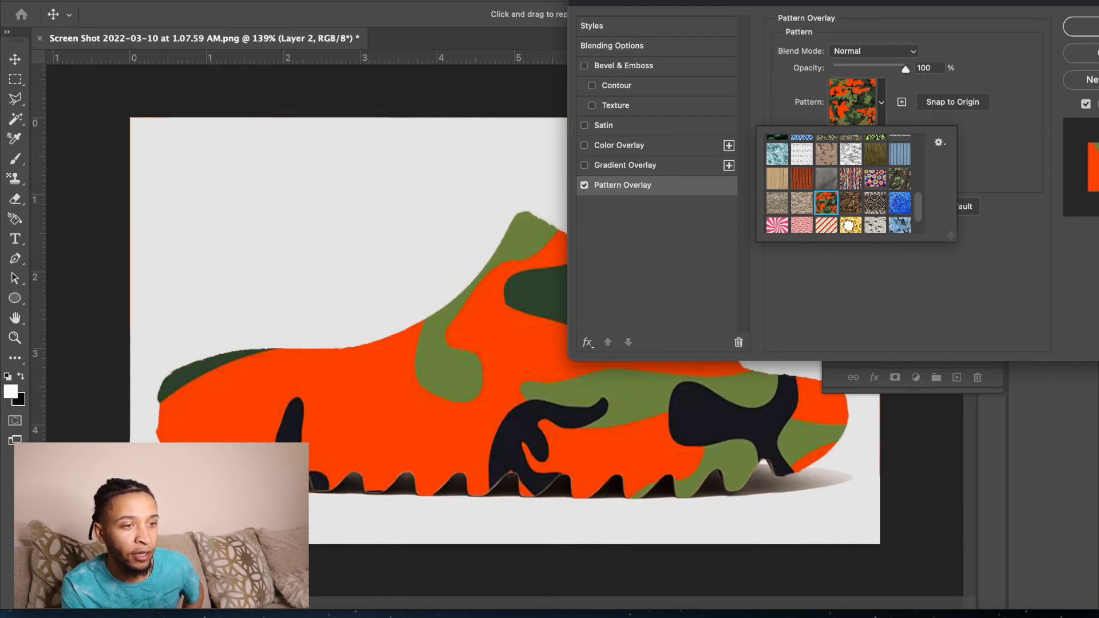
Try the last patterns in the list on the slide, including the pink-and-white swirl and the dark blue line pattern
{"action": "left_click", "coordinate": [850, 225]}
{"action": "scroll", "coordinate": [850, 224], "scroll_direction": "down", "scroll_amount": 2}
{"action": "left_click", "coordinate": [880, 197]}
{"action": "left_click", "coordinate": [899, 196]}
{"action": "left_click", "coordinate": [826, 196]}
{"action": "left_click", "coordinate": [802, 196]}
{"action": "left_click", "coordinate": [779, 195]}
{"action": "left_click", "coordinate": [777, 220]}
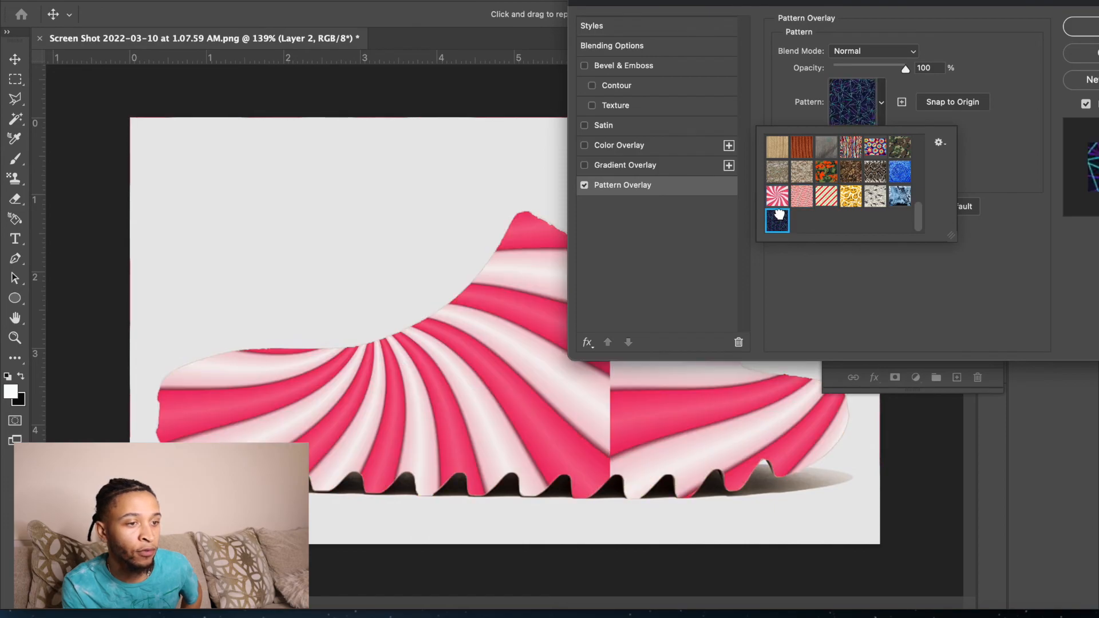
Discard all the trial layer style changes on Layer 2 and close the floating list of layers
{"action": "left_click", "coordinate": [1085, 55]}
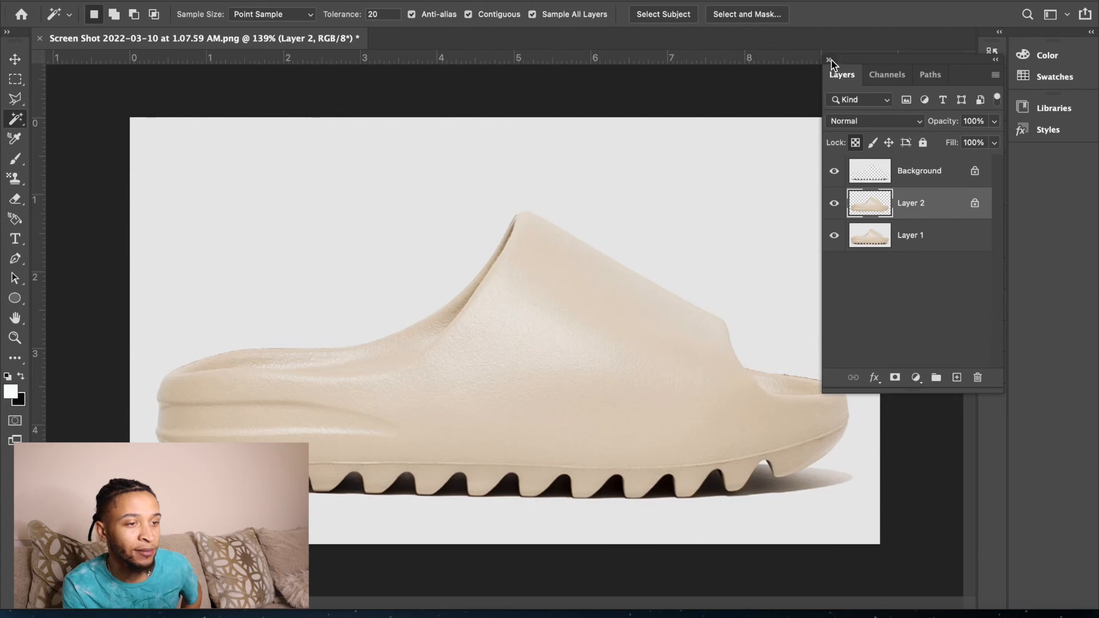
{"action": "left_click", "coordinate": [829, 60]}
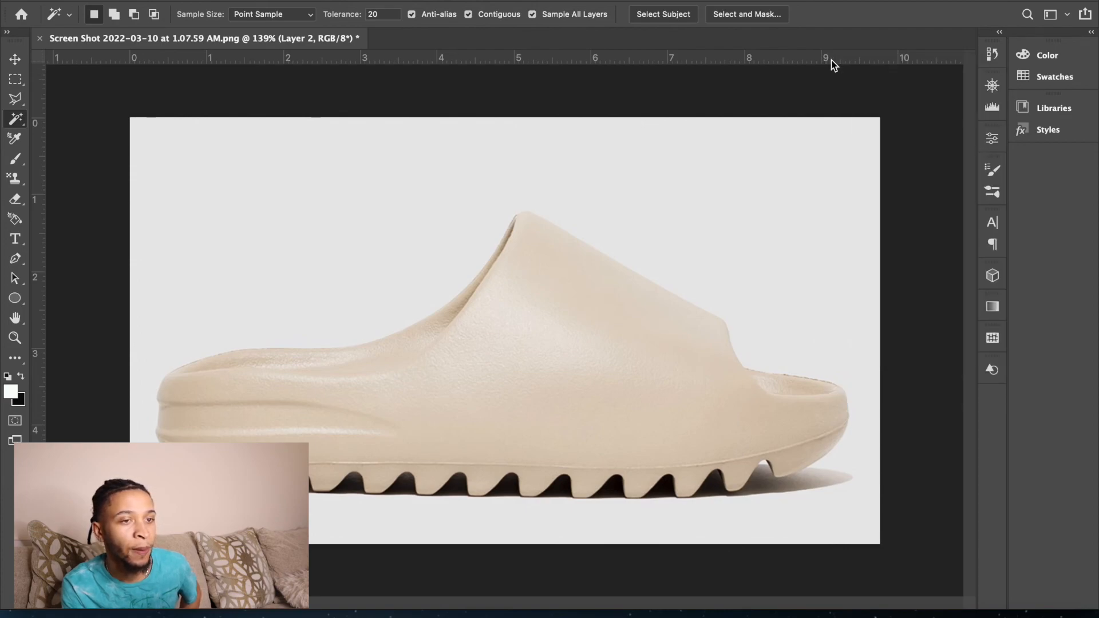